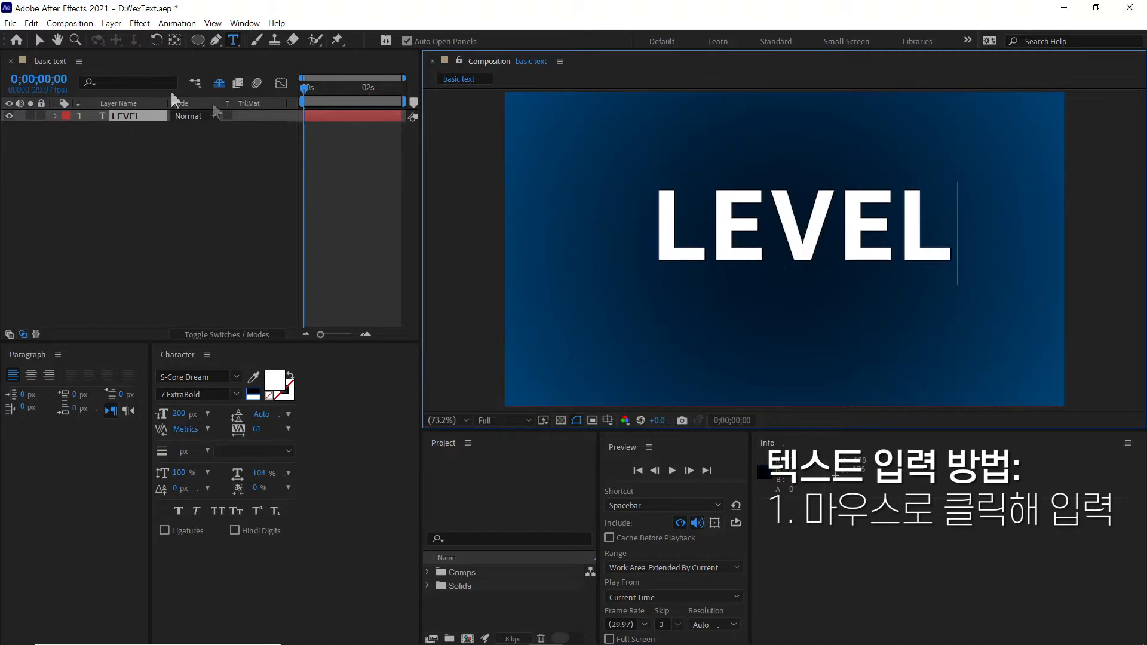
Finish the text entry and move the LEVEL text up near the composition's upper edge
{"action": "left_click", "coordinate": [36, 37]}
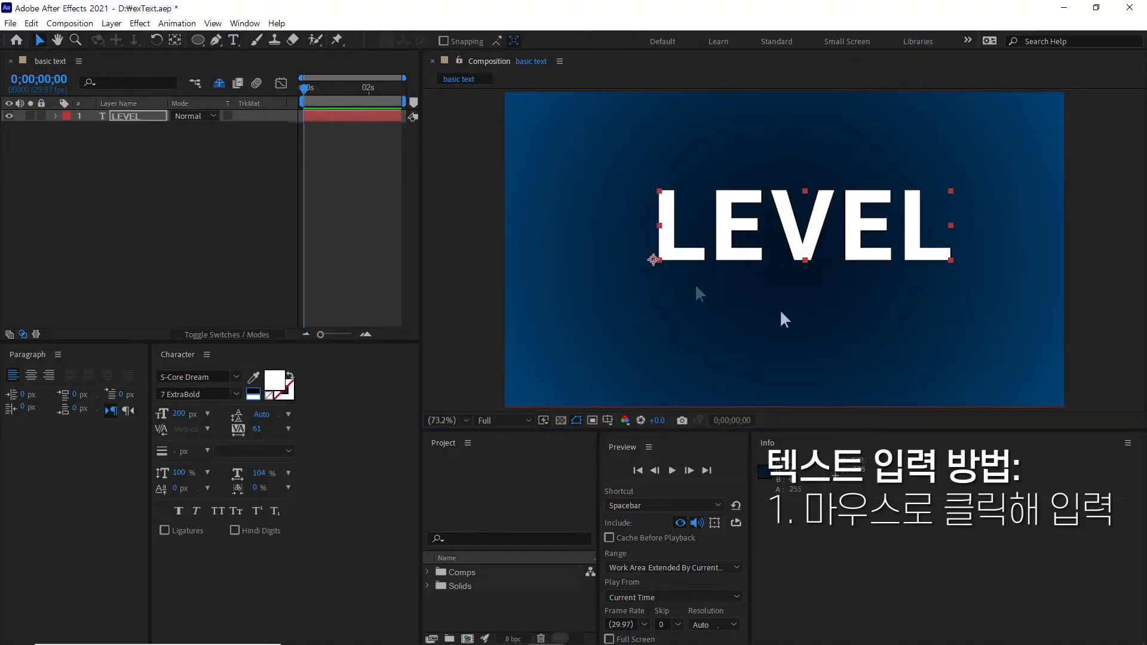
{"action": "left_click", "coordinate": [202, 213]}
{"action": "left_click", "coordinate": [777, 245]}
{"action": "left_click_drag", "start_coordinate": [777, 245], "coordinate": [754, 173]}
{"action": "left_click", "coordinate": [181, 193]}
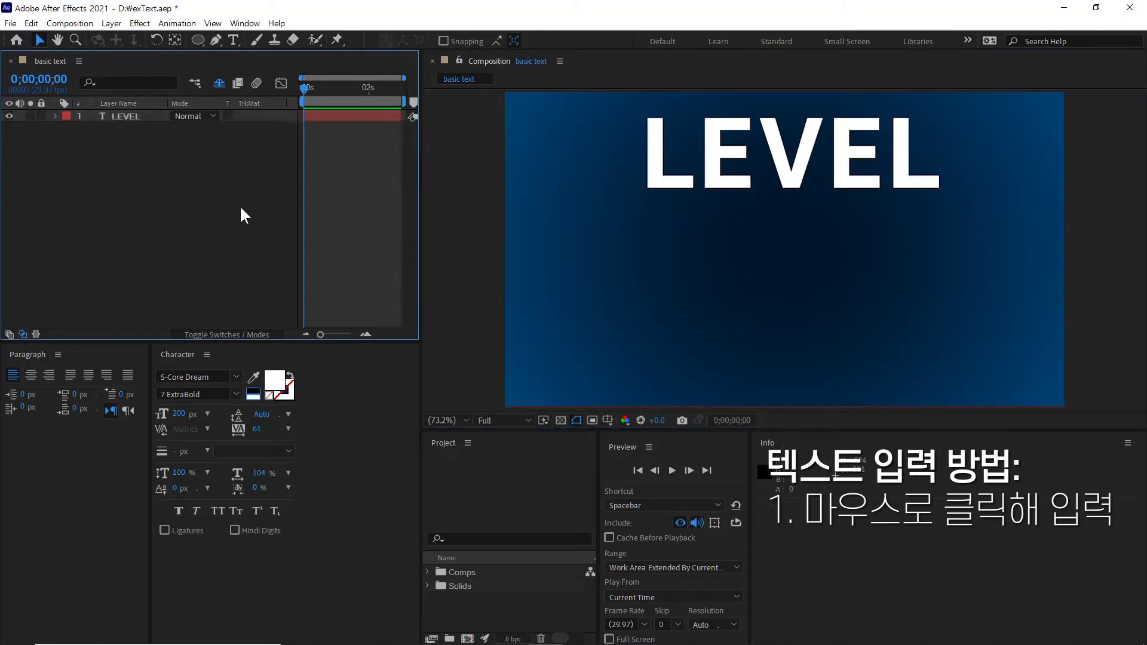
Draw a paragraph text box beneath the LEVEL text with the Horizontal Type Tool, reaching the composition's lower edge
{"action": "left_click", "coordinate": [231, 40]}
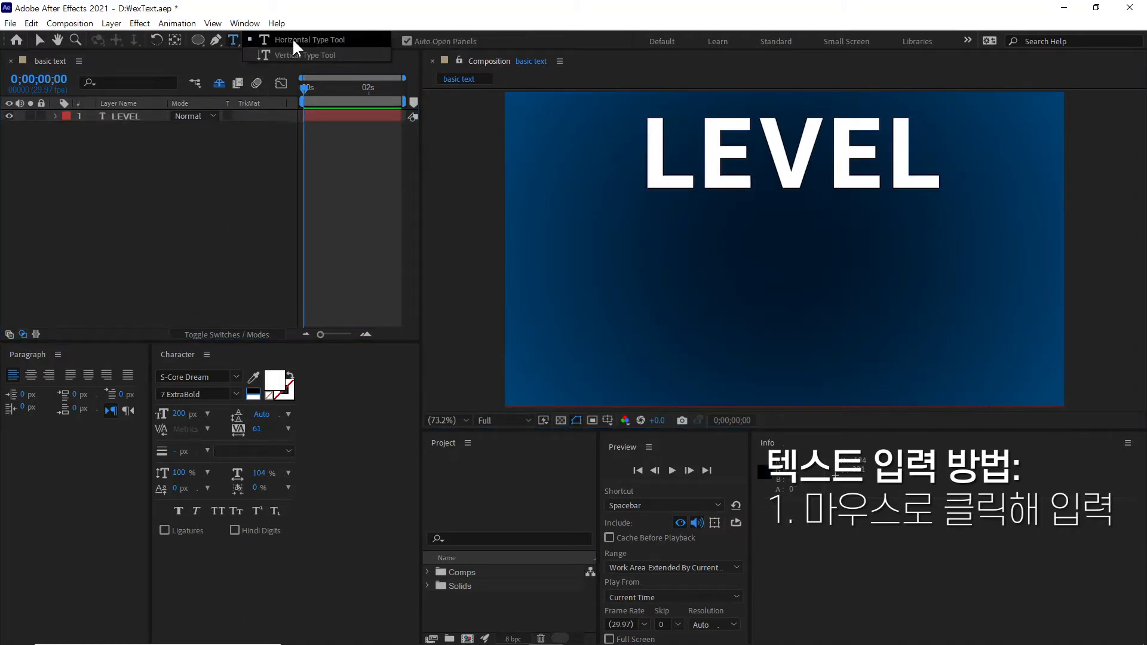
{"action": "left_click", "coordinate": [292, 39]}
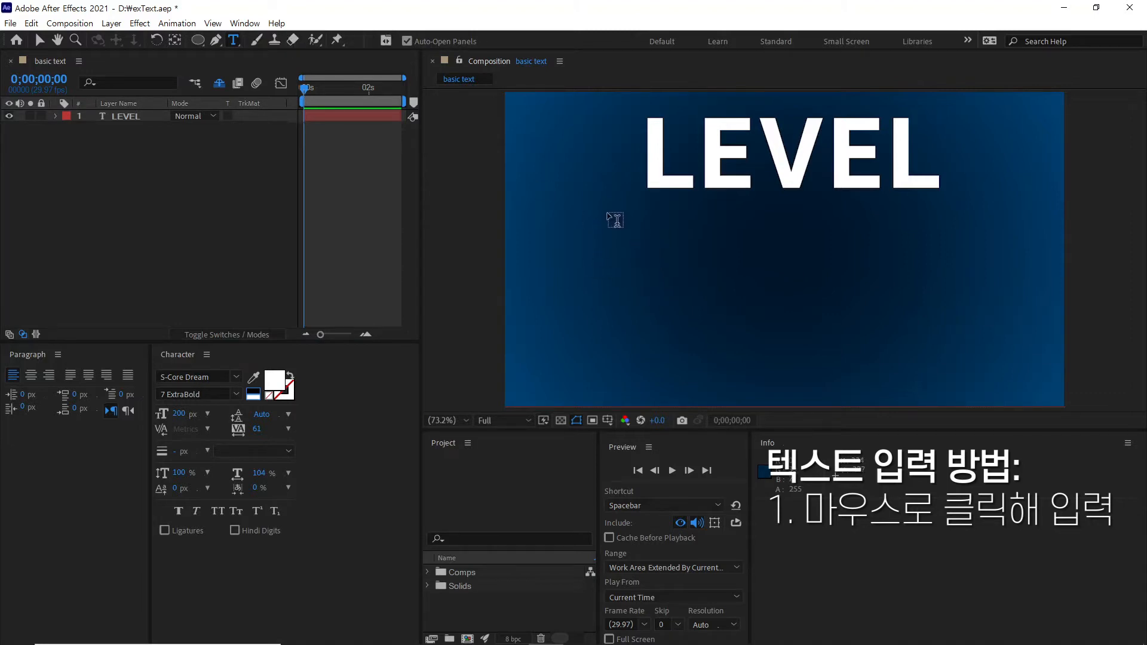
{"action": "left_click_drag", "start_coordinate": [607, 212], "coordinate": [971, 410]}
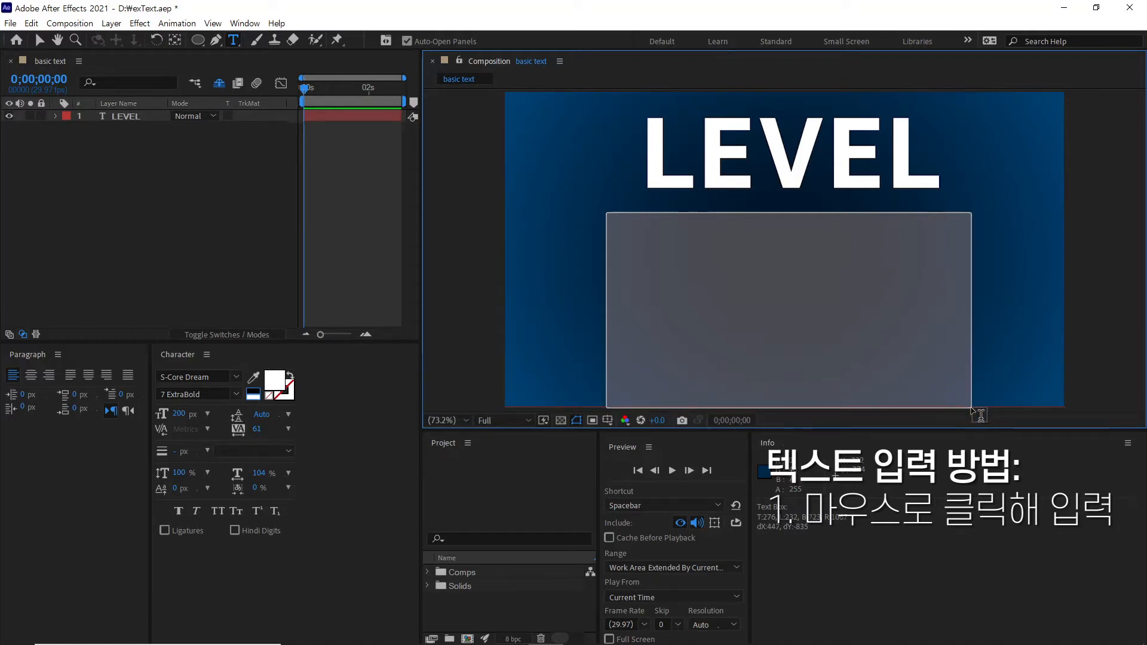
{"action": "left_click_drag", "start_coordinate": [971, 410], "coordinate": [971, 409]}
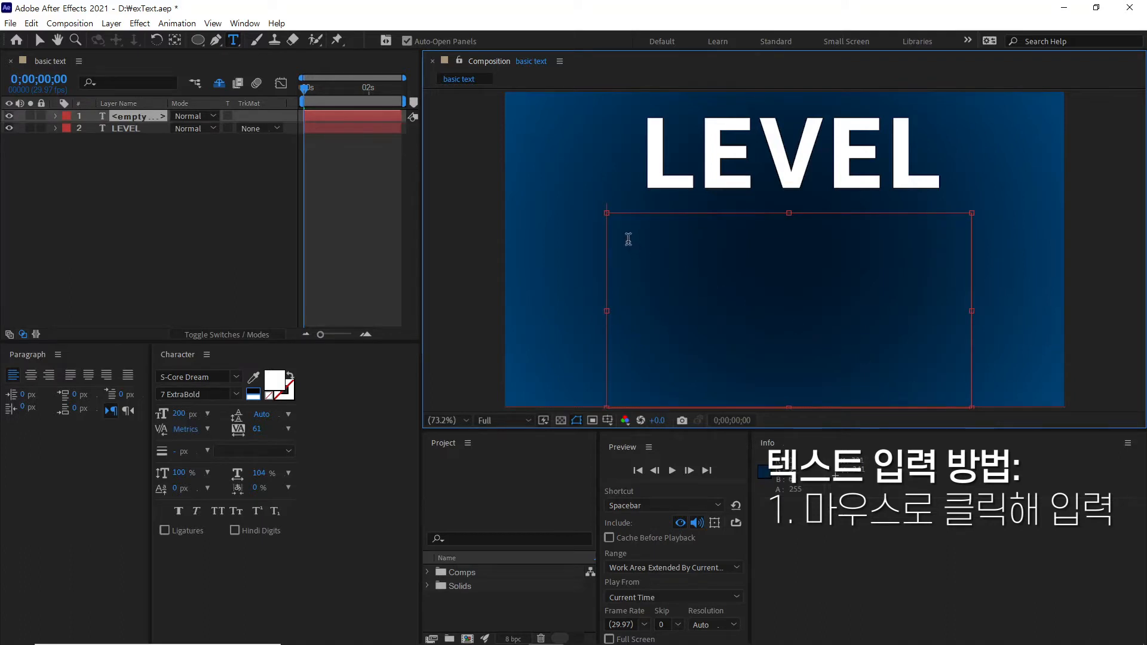
Enter LEVEL and LEVELL on two lines in the paragraph text box and shorten the box from below
{"action": "type", "text": "LEVEL"}
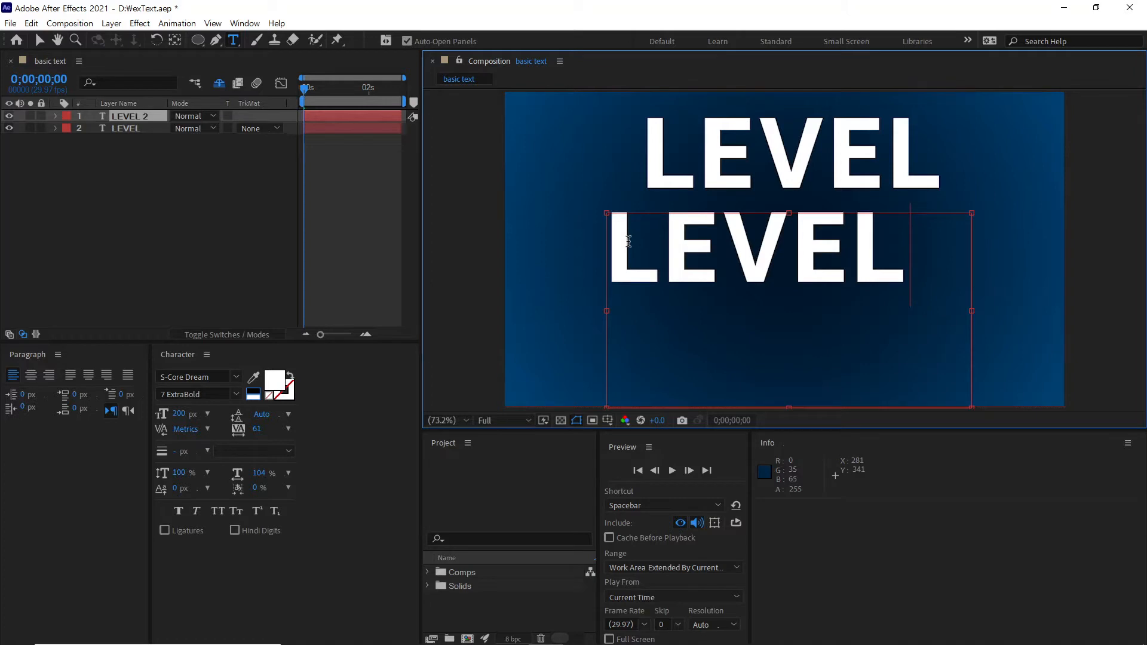
{"action": "key", "text": "Return"}
{"action": "type", "text": "LEVEL"}
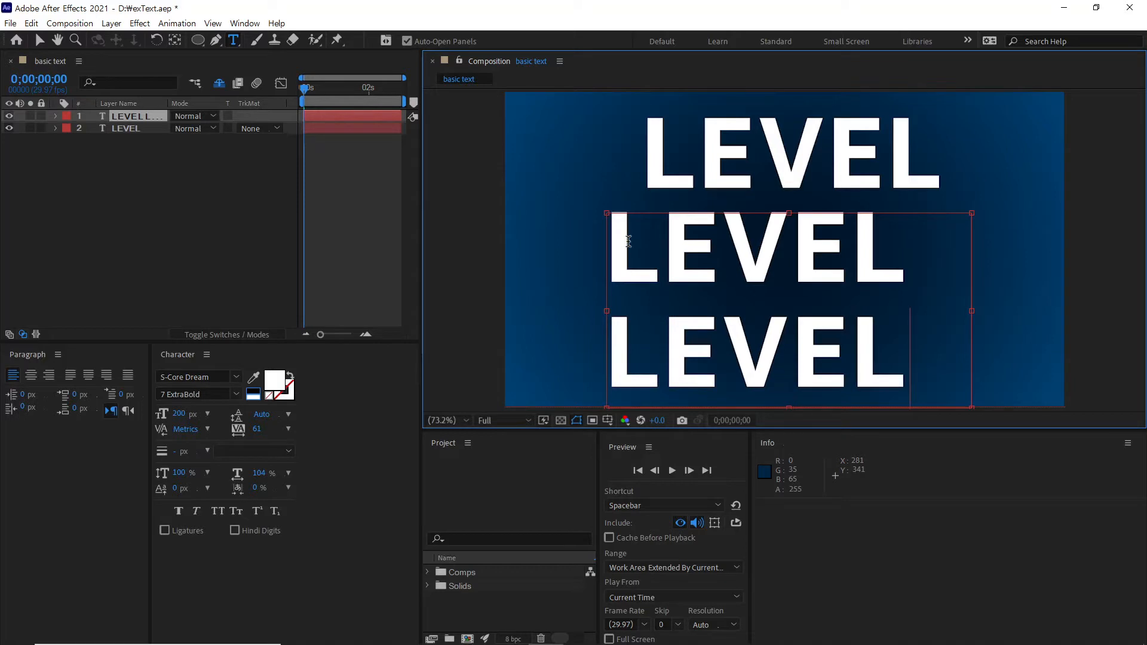
{"action": "type", "text": "L"}
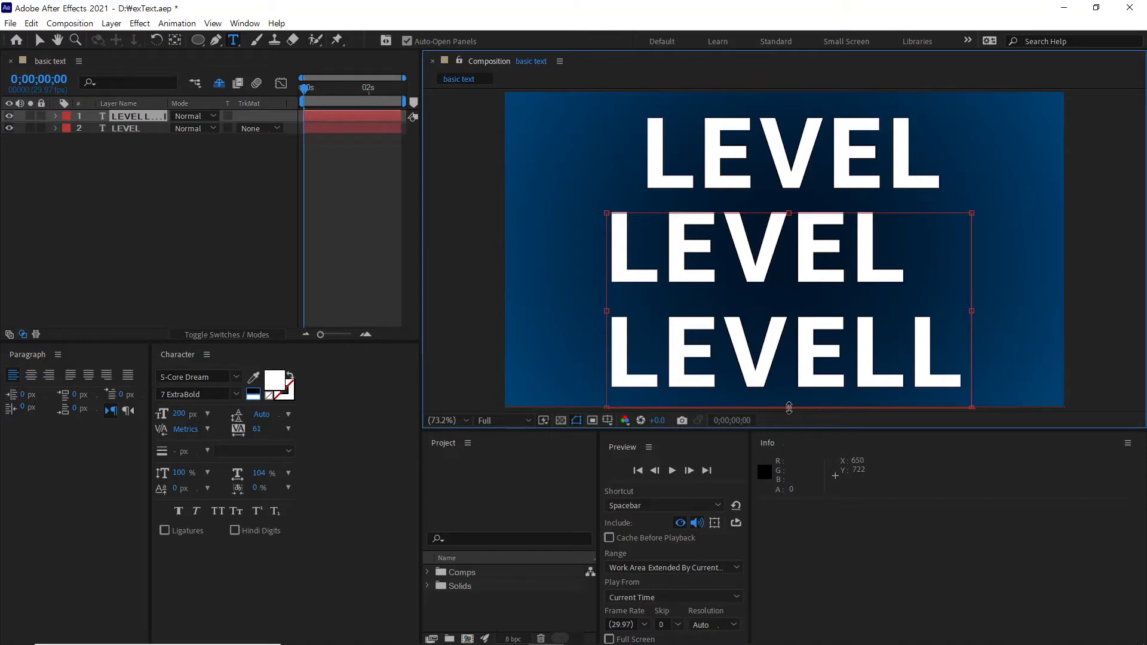
{"action": "left_click_drag", "start_coordinate": [790, 408], "coordinate": [800, 367]}
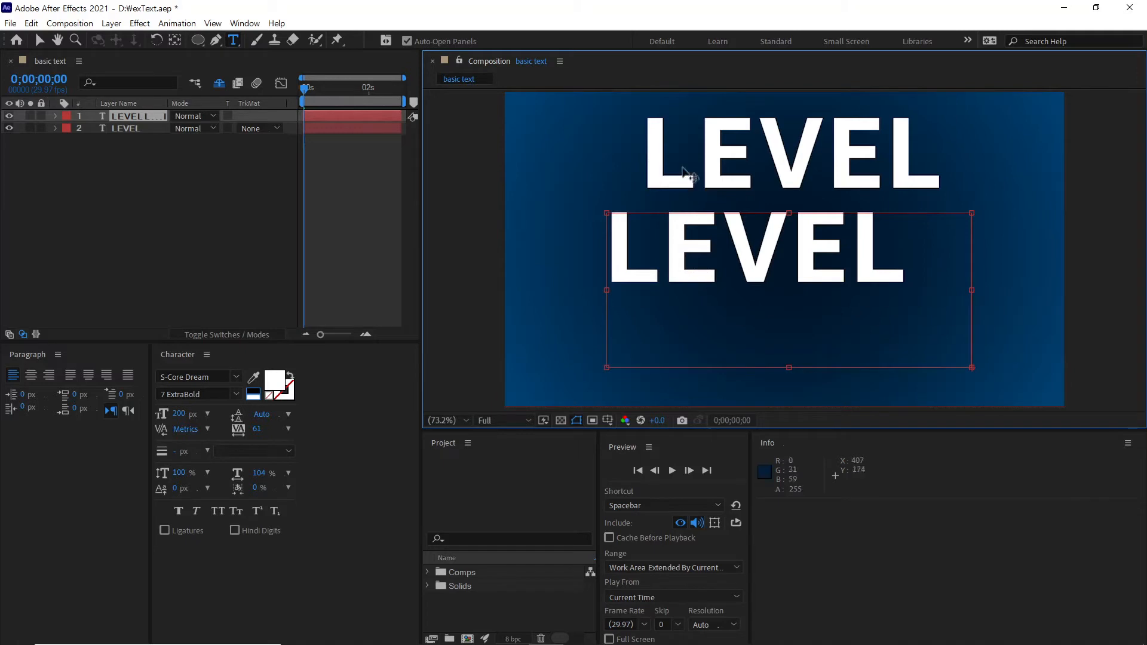
Select and delete the paragraph text layer, keeping the original LEVEL layer
{"action": "left_click", "coordinate": [38, 40]}
{"action": "left_click", "coordinate": [118, 178]}
{"action": "left_click", "coordinate": [133, 116]}
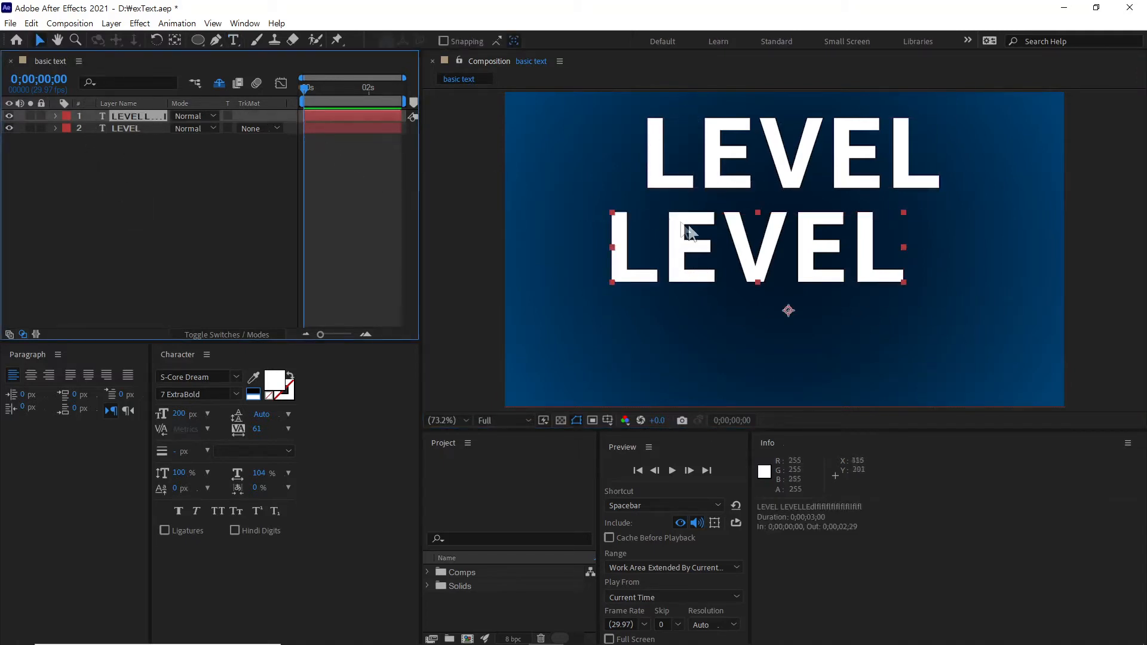
{"action": "left_click", "coordinate": [687, 230]}
{"action": "key", "text": "Delete"}
Move the LEVEL text down to the middle of the composition
{"action": "left_click_drag", "start_coordinate": [734, 184], "coordinate": [786, 245]}
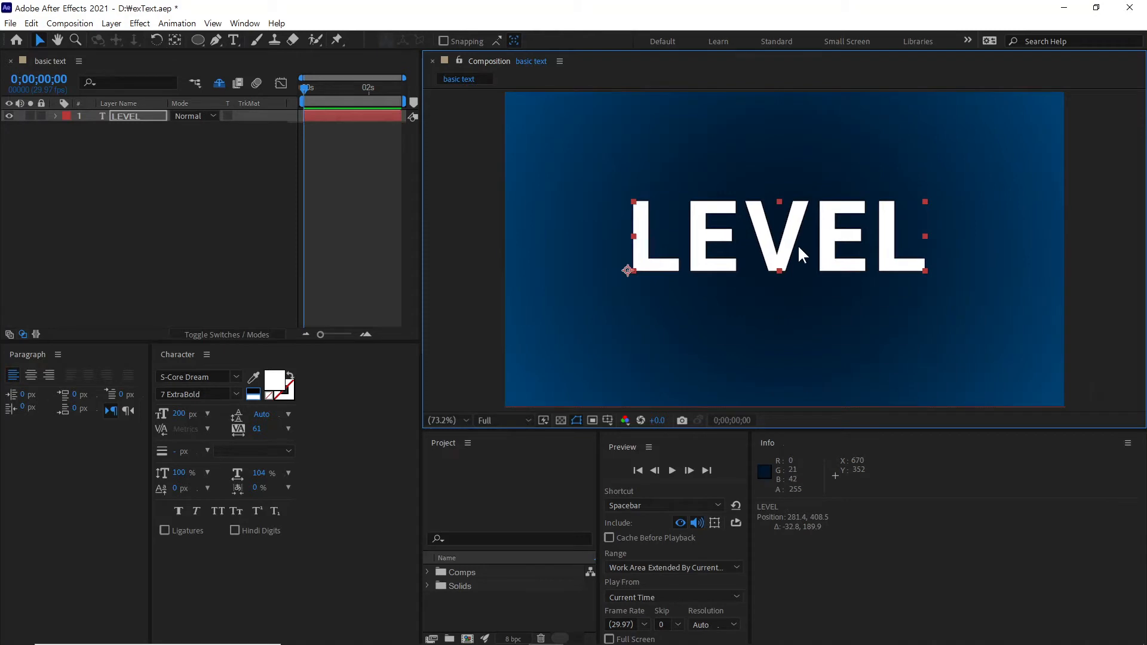
{"action": "left_click_drag", "start_coordinate": [782, 251], "coordinate": [781, 259]}
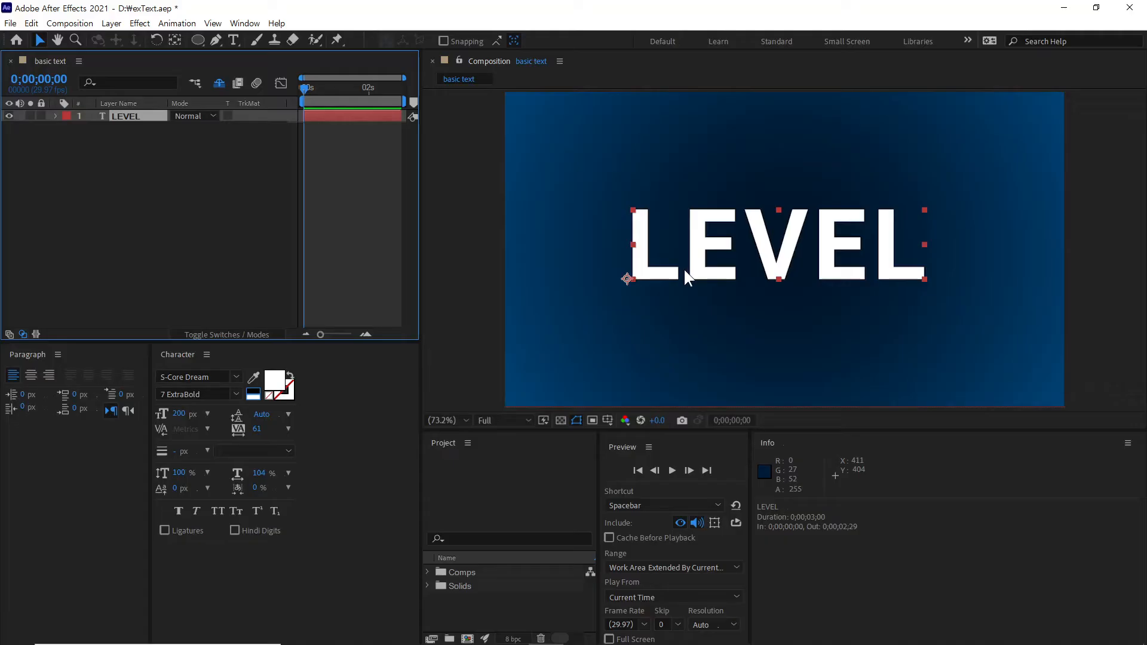
Check which panels are enabled, and look through the font families and S-Core Dream font styles available for the text
{"action": "left_click", "coordinate": [238, 21]}
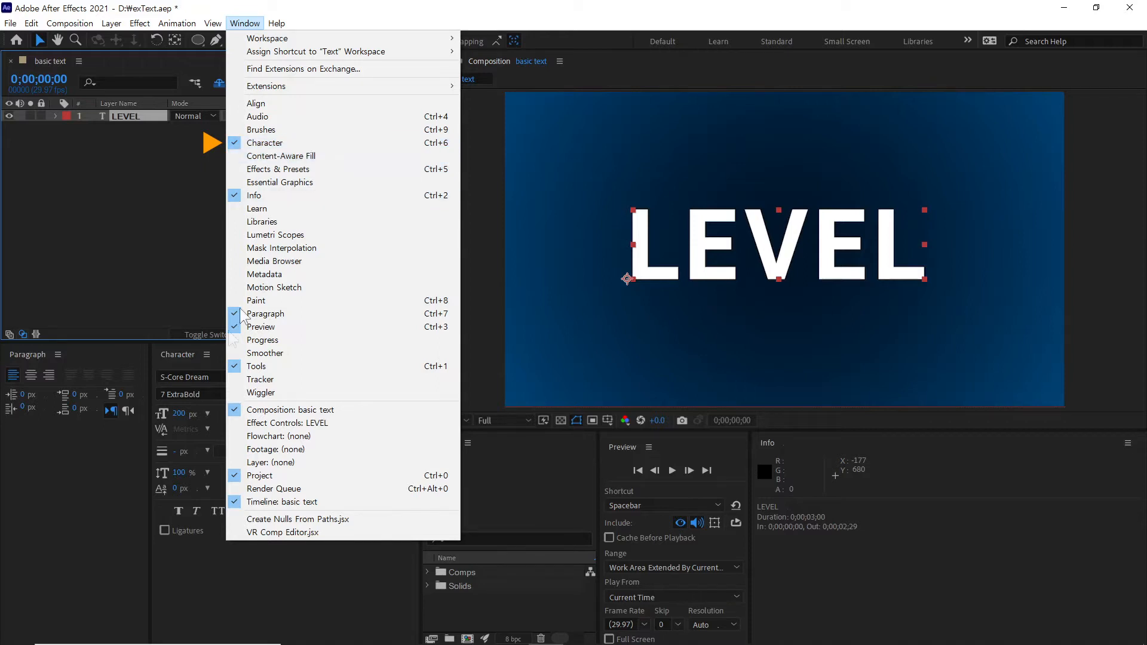
{"action": "left_click", "coordinate": [191, 550]}
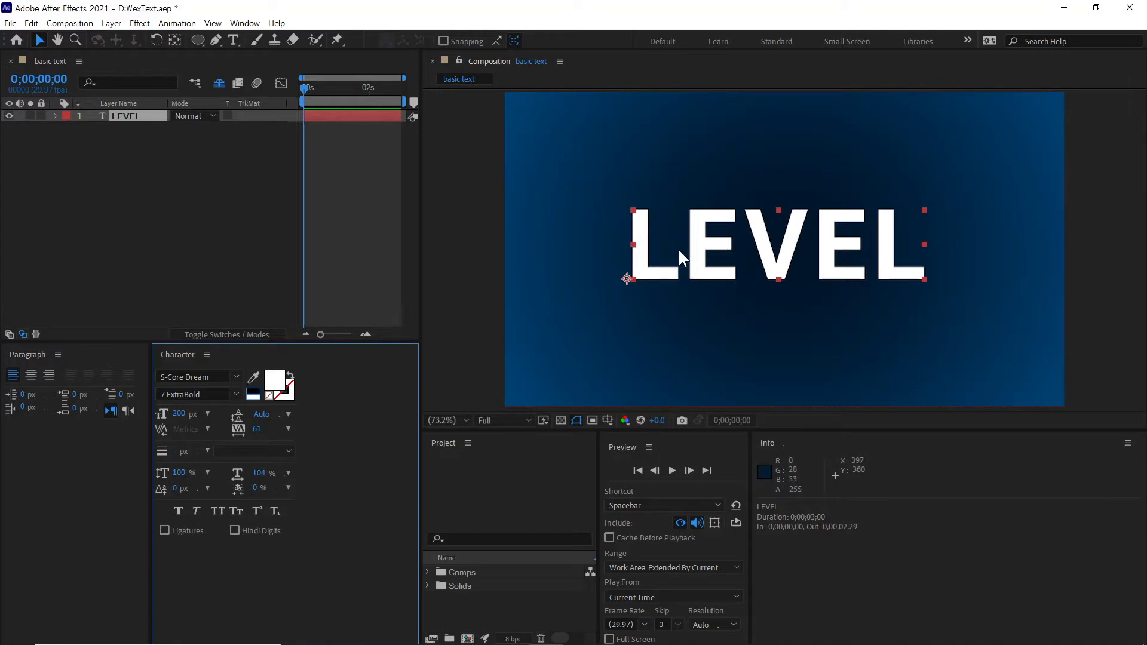
{"action": "left_click", "coordinate": [229, 376]}
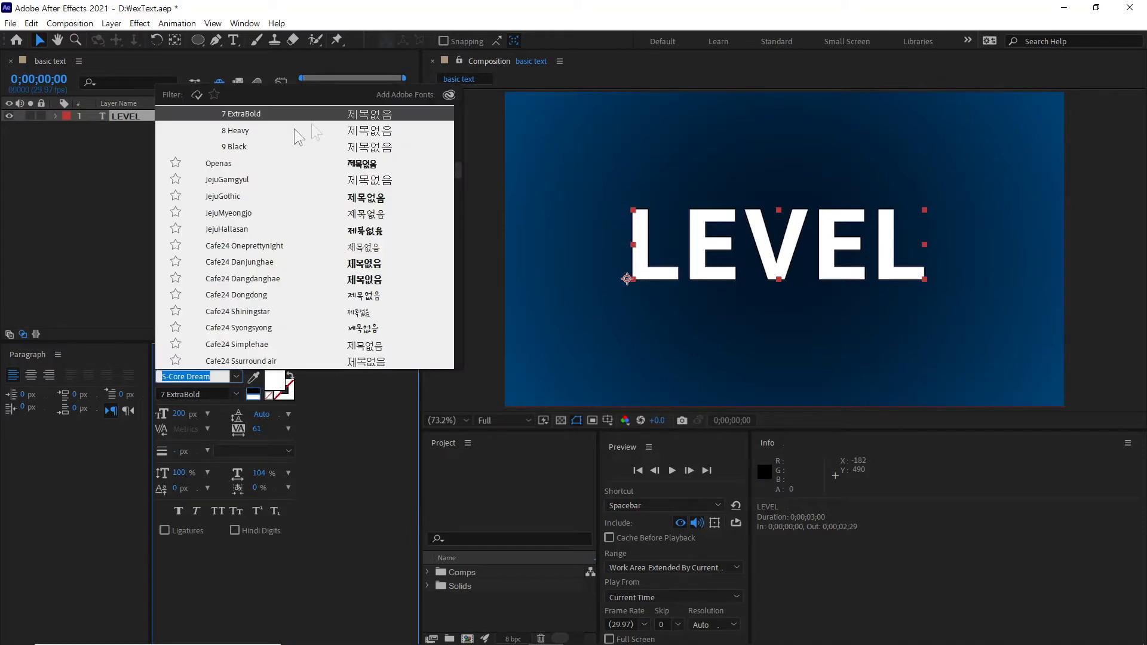
{"action": "left_click", "coordinate": [353, 431]}
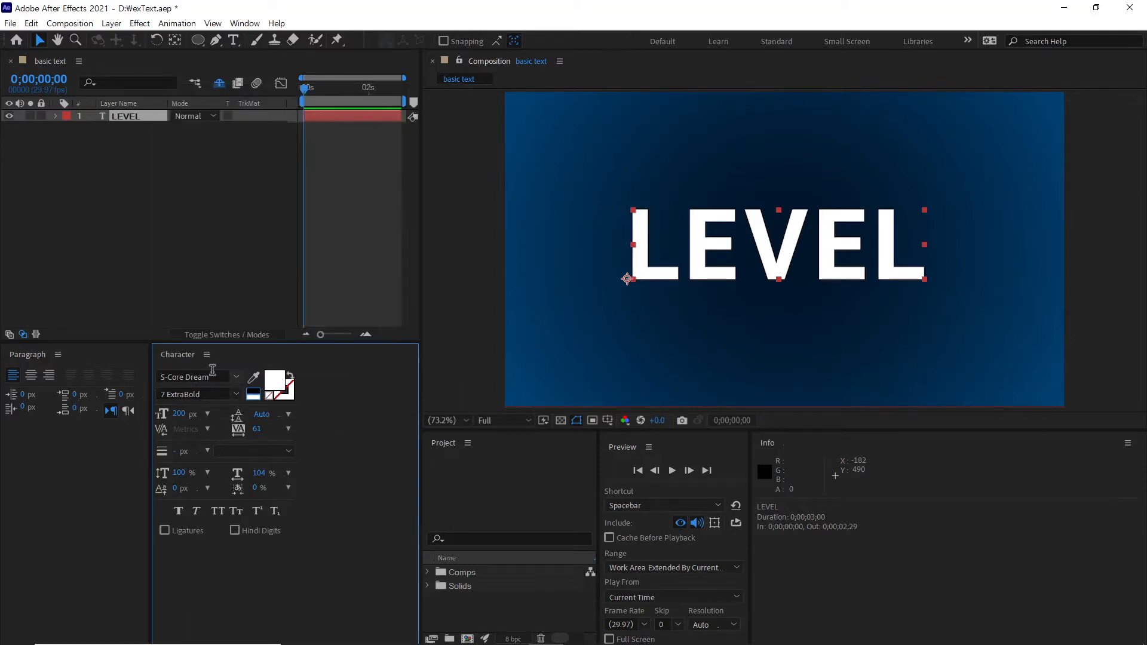
{"action": "left_click", "coordinate": [236, 394]}
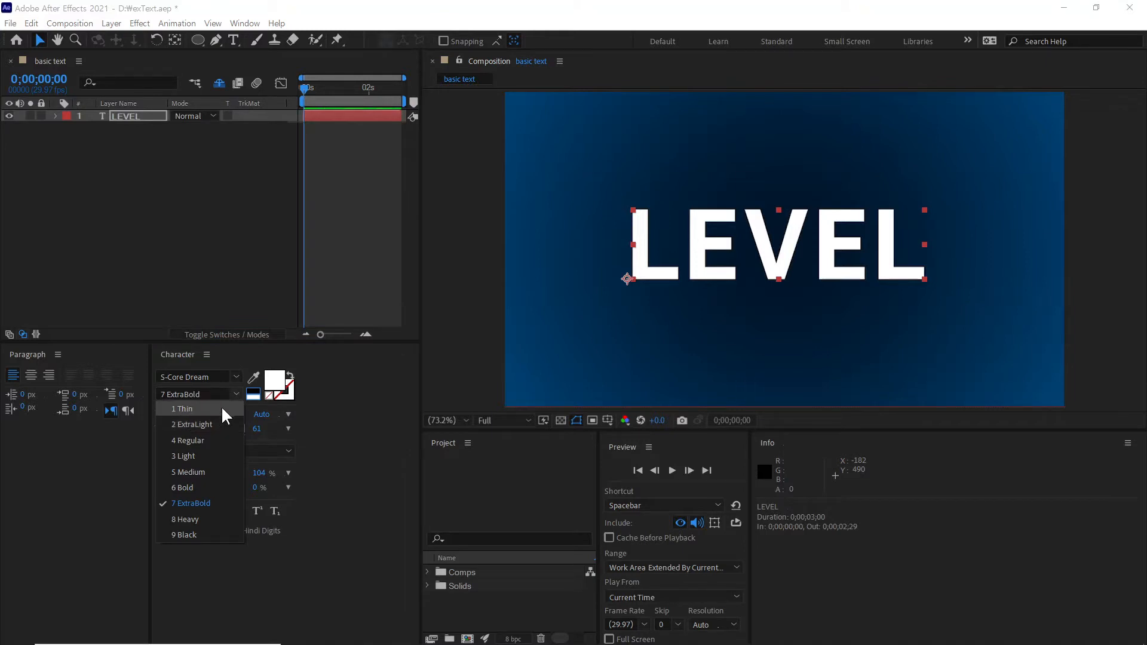
{"action": "left_click", "coordinate": [353, 497]}
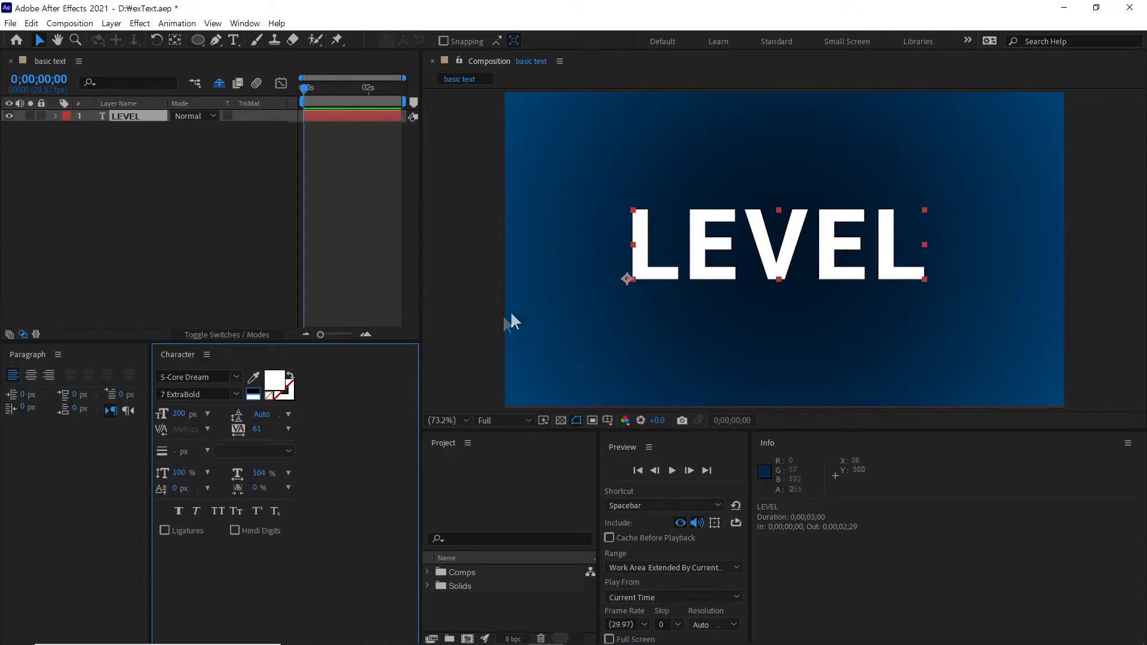
Sample the LEVEL text's fill colour from the red layer bar, a blue interface icon and the dark grey panel background in turn
{"action": "left_click", "coordinate": [255, 377]}
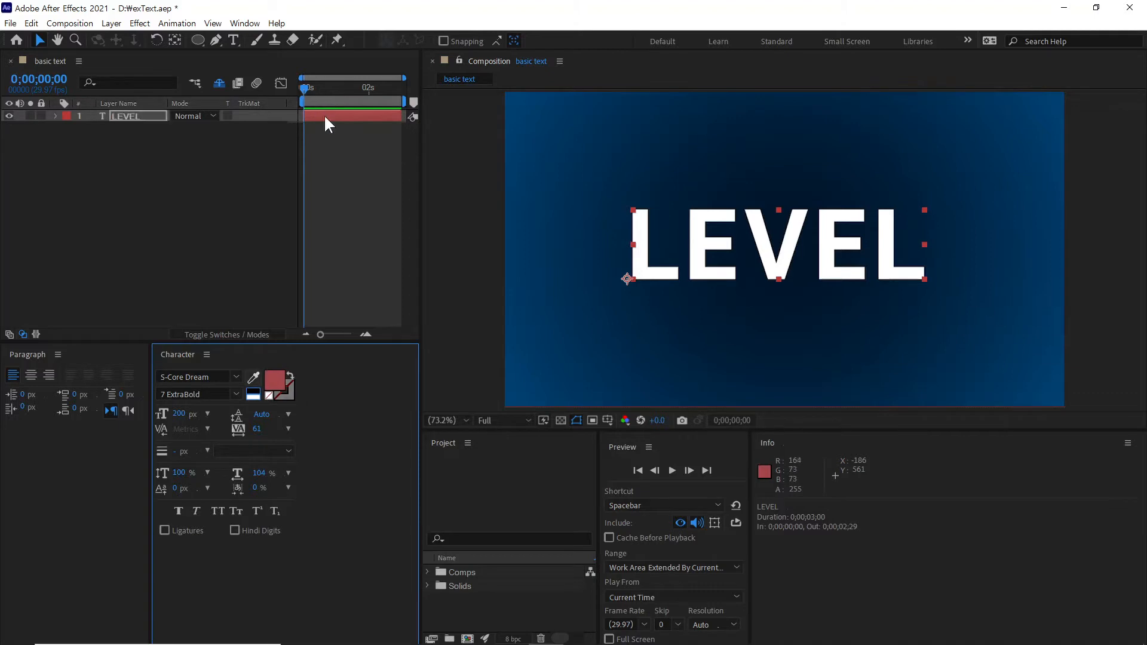
{"action": "left_click", "coordinate": [324, 113]}
{"action": "left_click", "coordinate": [253, 376]}
{"action": "left_click", "coordinate": [113, 411]}
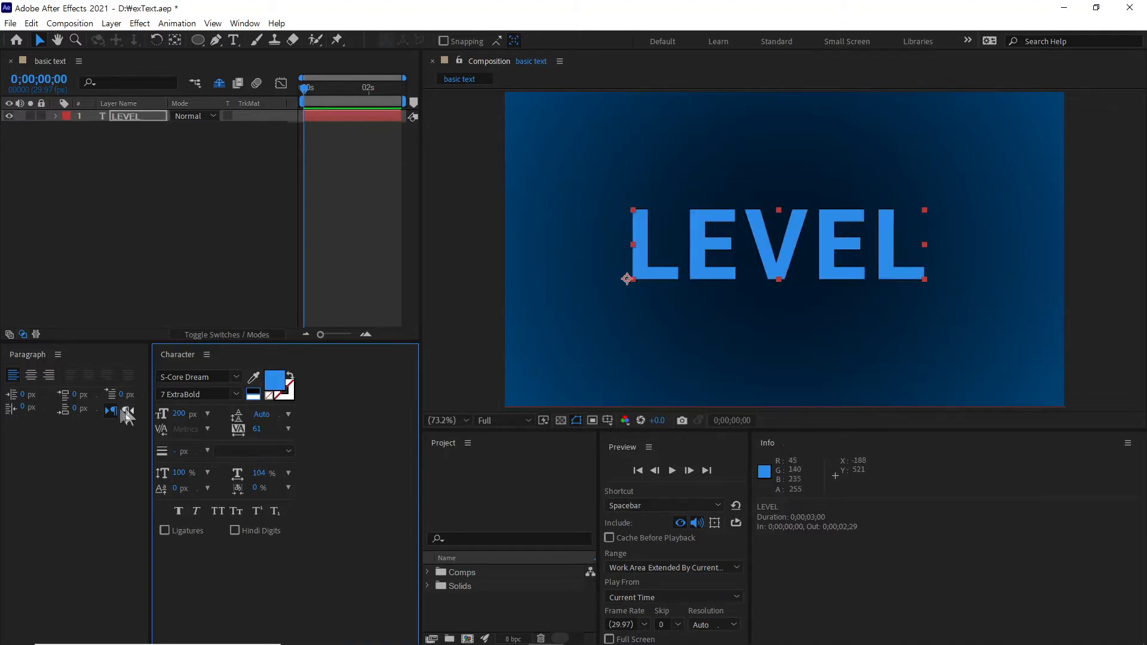
{"action": "left_click", "coordinate": [255, 376]}
{"action": "left_click", "coordinate": [478, 469]}
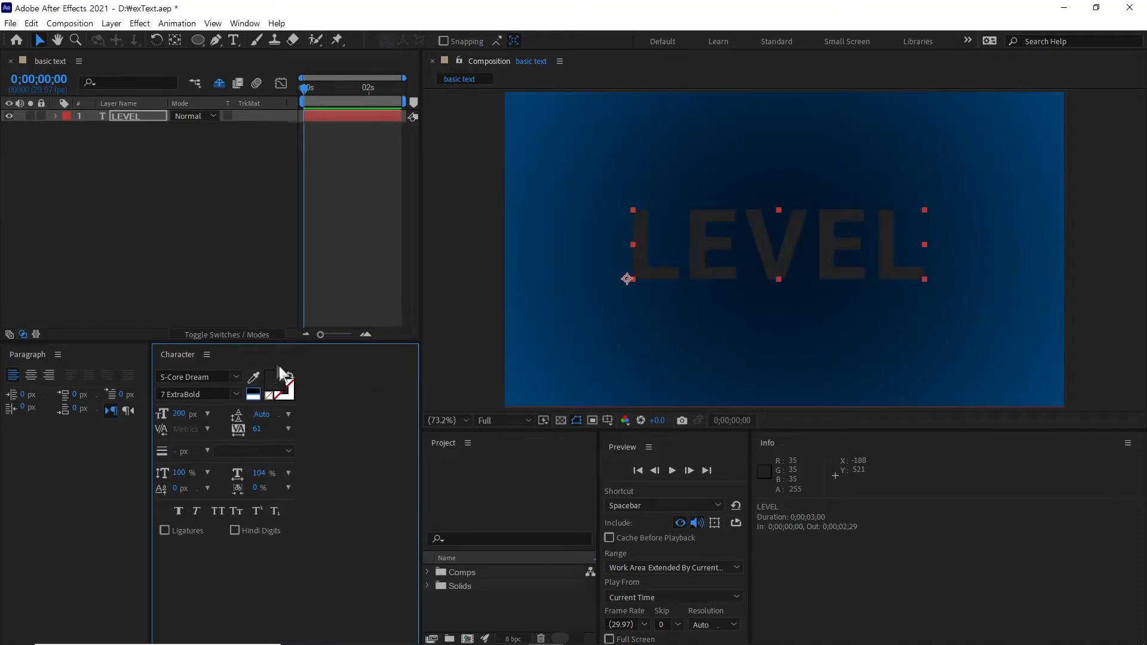
Set the LEVEL text's fill to a light pink using the colour picker
{"action": "left_click", "coordinate": [273, 380]}
{"action": "left_click_drag", "start_coordinate": [320, 334], "coordinate": [458, 160]}
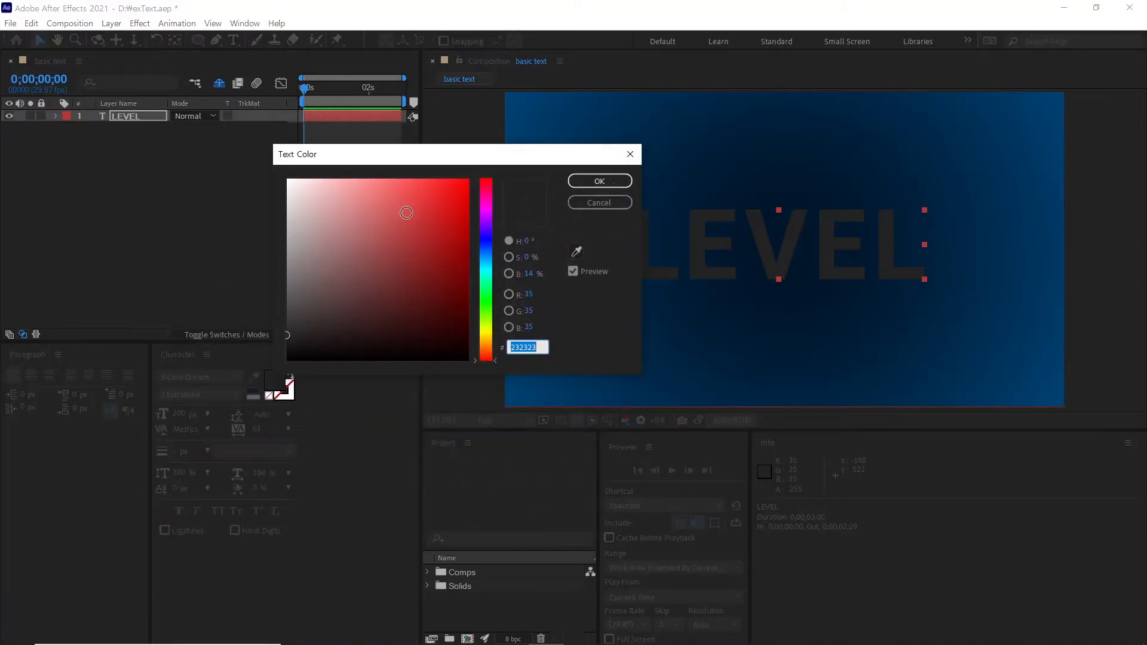
{"action": "mouse_move", "coordinate": [376, 305]}
{"action": "left_mouse_down"}
{"action": "mouse_move", "coordinate": [463, 263]}
{"action": "mouse_move", "coordinate": [485, 205]}
{"action": "mouse_move", "coordinate": [442, 125]}
{"action": "mouse_move", "coordinate": [359, 174]}
{"action": "mouse_move", "coordinate": [420, 190]}
{"action": "mouse_move", "coordinate": [343, 179]}
{"action": "mouse_move", "coordinate": [376, 235]}
{"action": "mouse_move", "coordinate": [332, 174]}
{"action": "left_mouse_up"}
{"action": "left_click", "coordinate": [599, 181]}
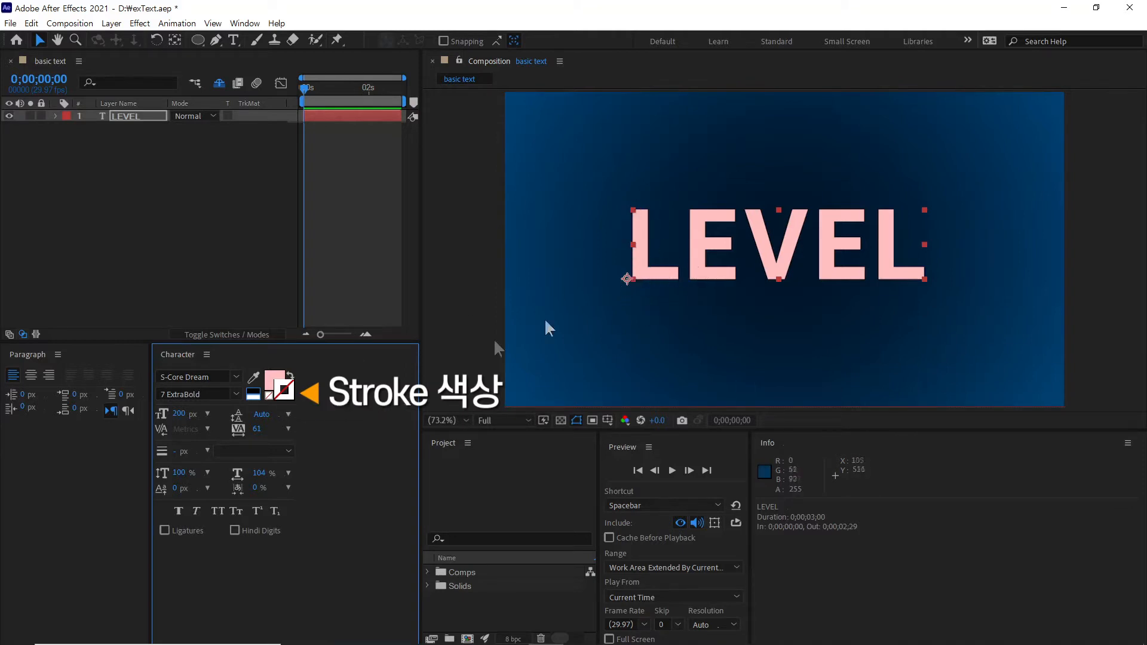
Give the LEVEL text a stroke, trying shades of green before choosing white as the stroke colour
{"action": "left_click", "coordinate": [284, 390]}
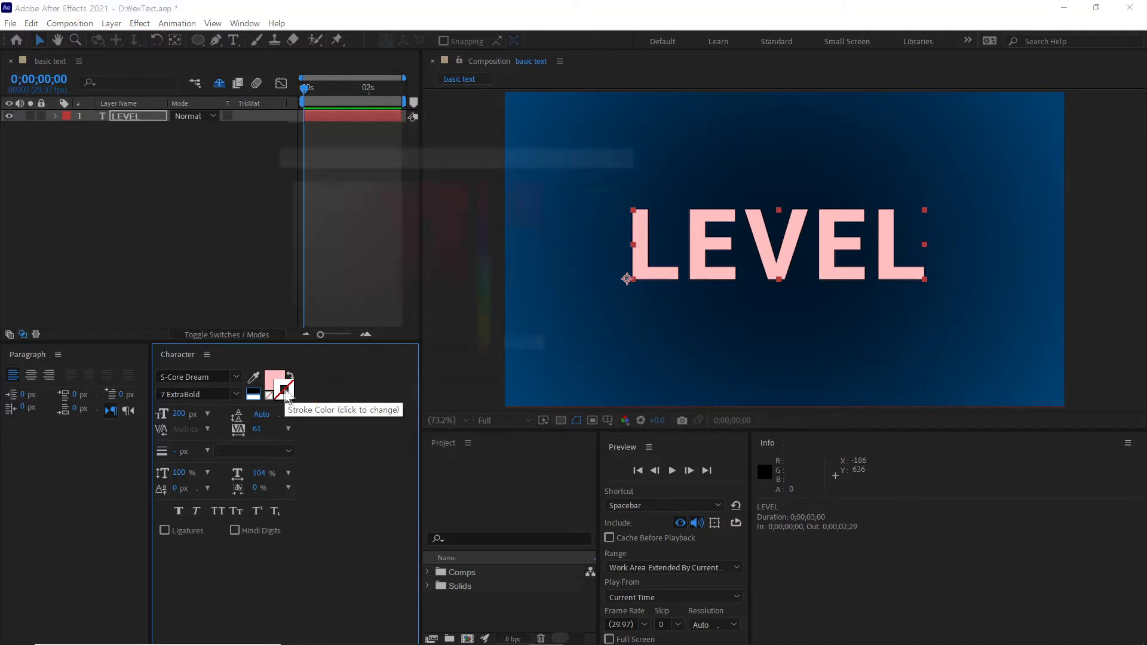
{"action": "left_click_drag", "start_coordinate": [438, 159], "coordinate": [588, 280]}
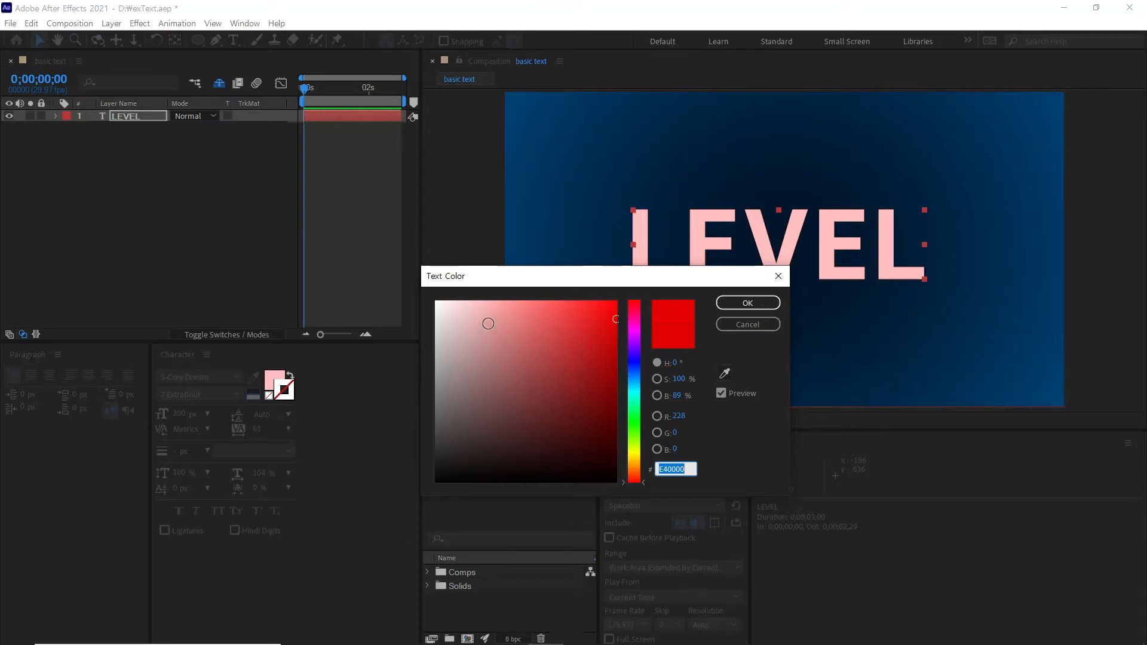
{"action": "left_click_drag", "start_coordinate": [486, 322], "coordinate": [599, 347]}
{"action": "left_click_drag", "start_coordinate": [634, 382], "coordinate": [542, 304]}
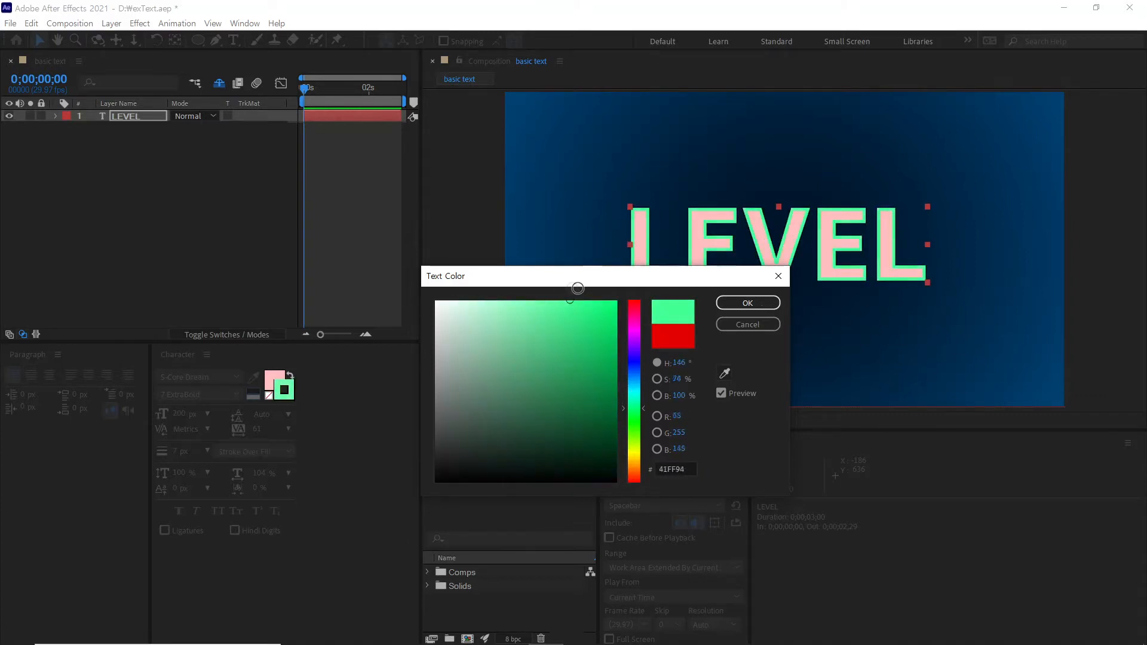
{"action": "left_click", "coordinate": [508, 340]}
{"action": "mouse_move", "coordinate": [509, 339]}
{"action": "left_mouse_down"}
{"action": "mouse_move", "coordinate": [450, 322]}
{"action": "mouse_move", "coordinate": [431, 289]}
{"action": "left_mouse_up"}
{"action": "left_click", "coordinate": [733, 302]}
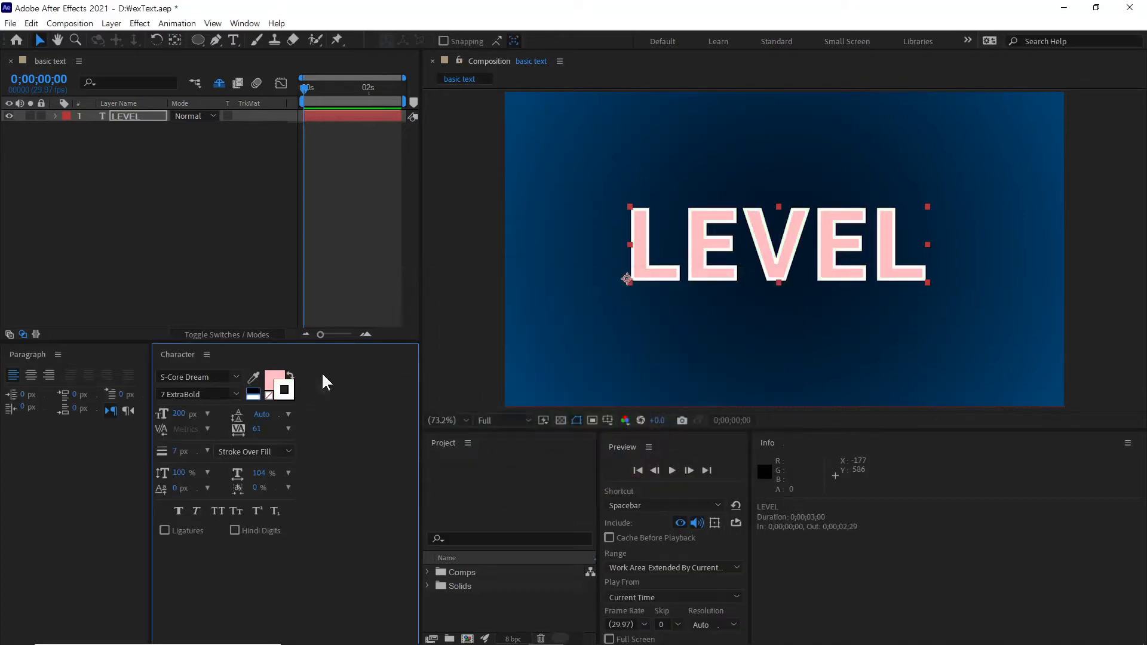
Change the LEVEL text's fill to a dark golden yellow using the colour picker
{"action": "left_click", "coordinate": [272, 379]}
{"action": "left_click", "coordinate": [629, 462]}
{"action": "left_click_drag", "start_coordinate": [629, 462], "coordinate": [629, 457]}
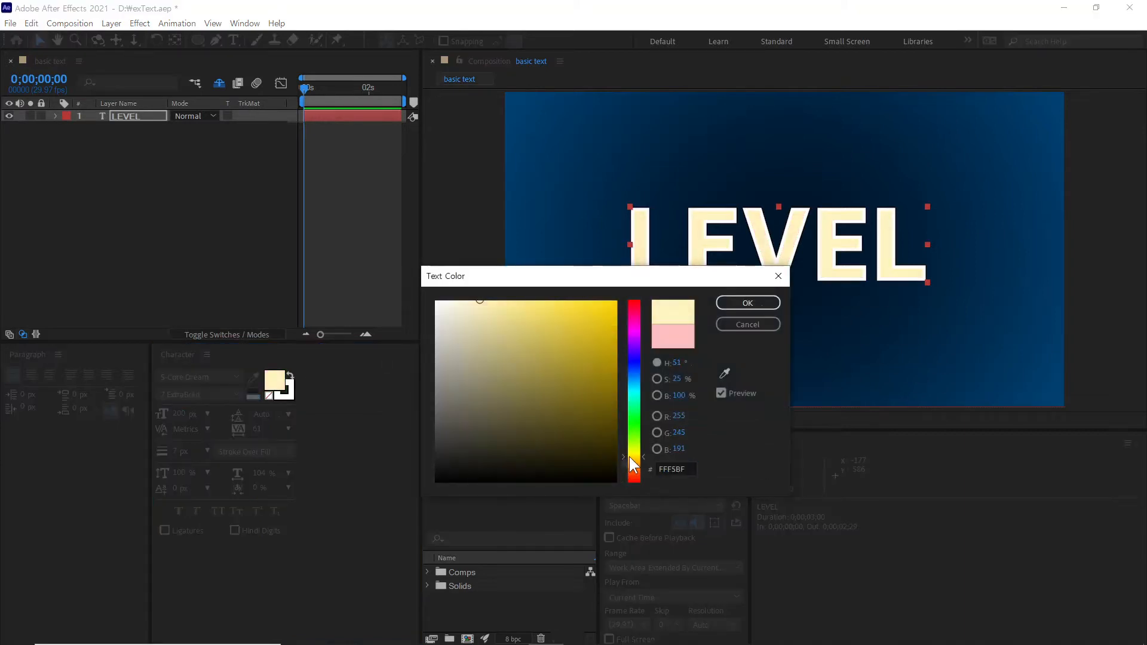
{"action": "left_click", "coordinate": [595, 325]}
{"action": "left_click_drag", "start_coordinate": [595, 324], "coordinate": [615, 353]}
{"action": "left_click", "coordinate": [634, 453]}
{"action": "left_click_drag", "start_coordinate": [633, 452], "coordinate": [633, 457]}
{"action": "left_click", "coordinate": [720, 304]}
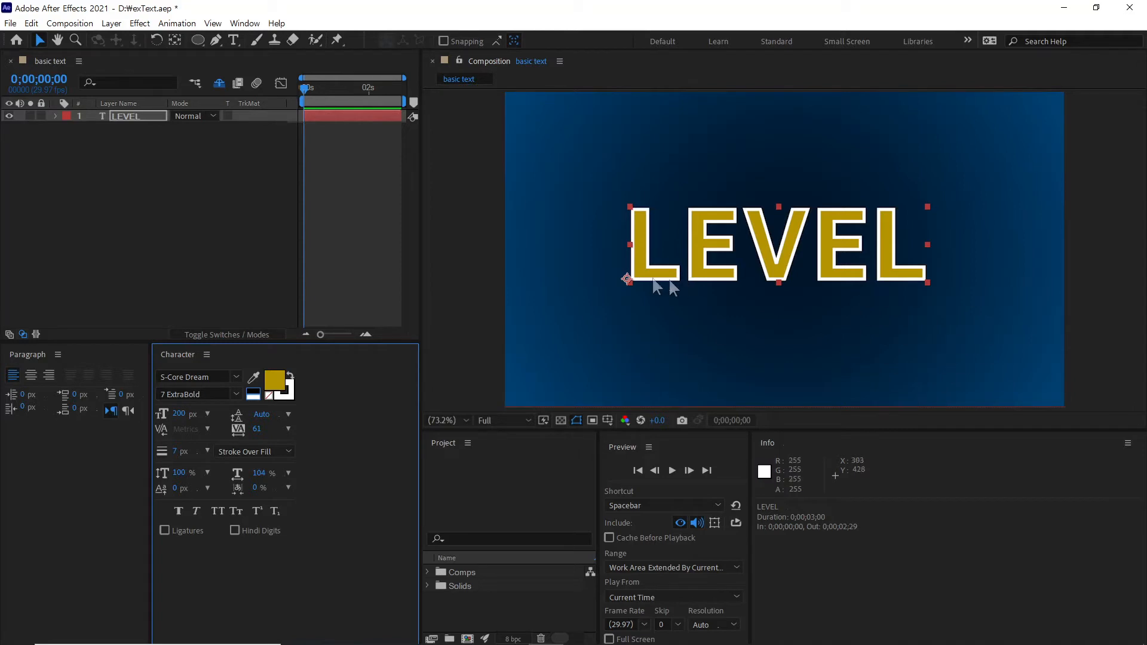
Swap the LEVEL text's fill and stroke colours back and forth, ending on the gold fill with white stroke
{"action": "left_click", "coordinate": [290, 375]}
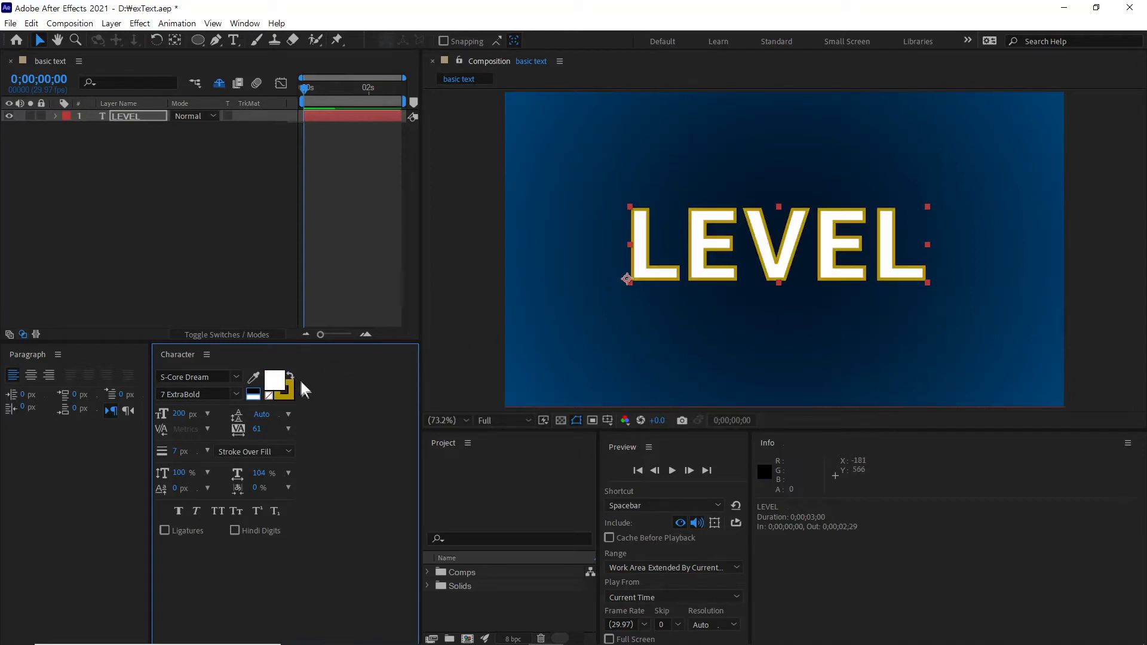
{"action": "left_click", "coordinate": [292, 374]}
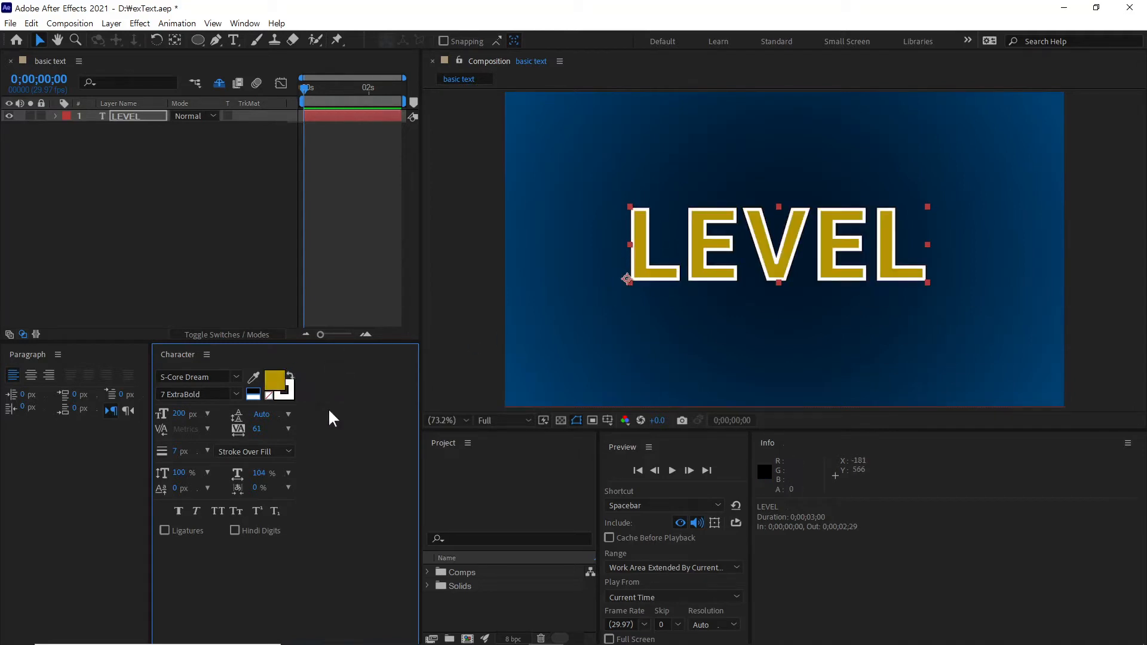
{"action": "left_click", "coordinate": [291, 376]}
{"action": "left_click", "coordinate": [291, 375]}
Set the LEVEL text's fill to none and swap its fill and stroke, giving a white fill without a stroke
{"action": "left_click", "coordinate": [269, 396]}
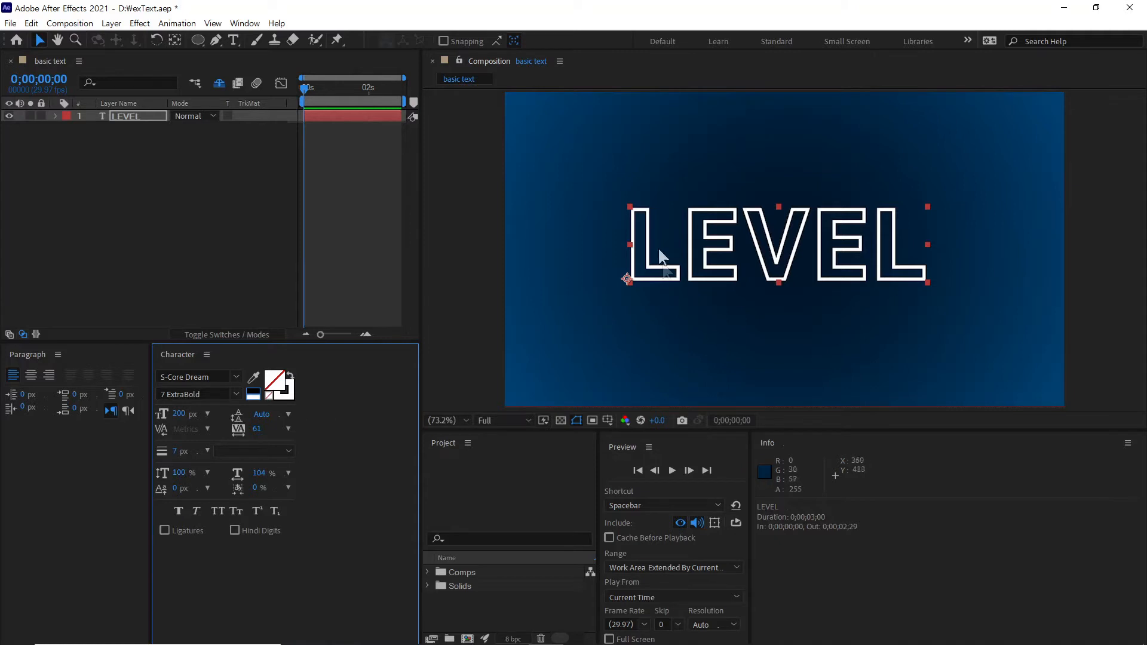
{"action": "left_click", "coordinate": [287, 395]}
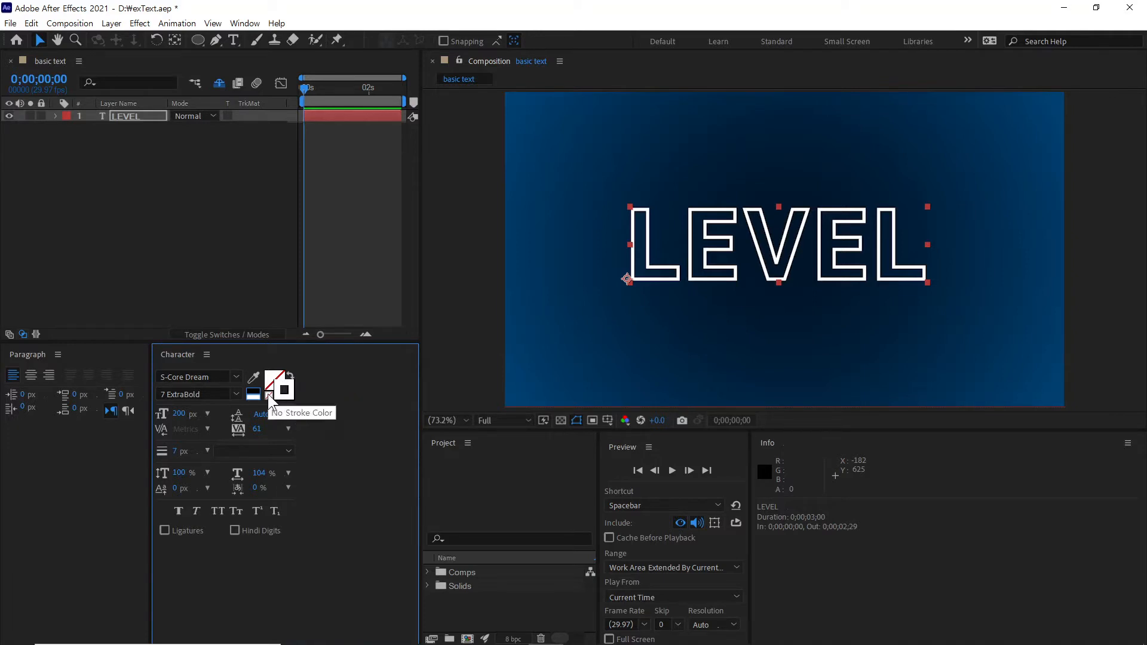
{"action": "left_click", "coordinate": [291, 375]}
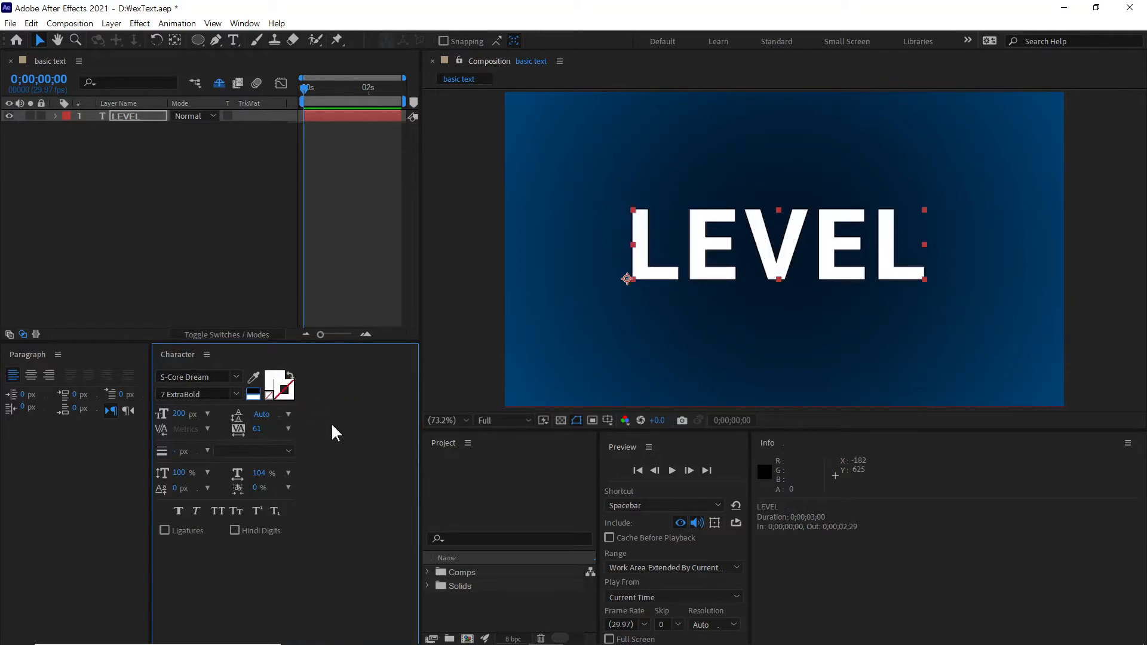
Toggle the LEVEL text's fill between the preset black and white colours, ending on white
{"action": "left_click", "coordinate": [288, 393]}
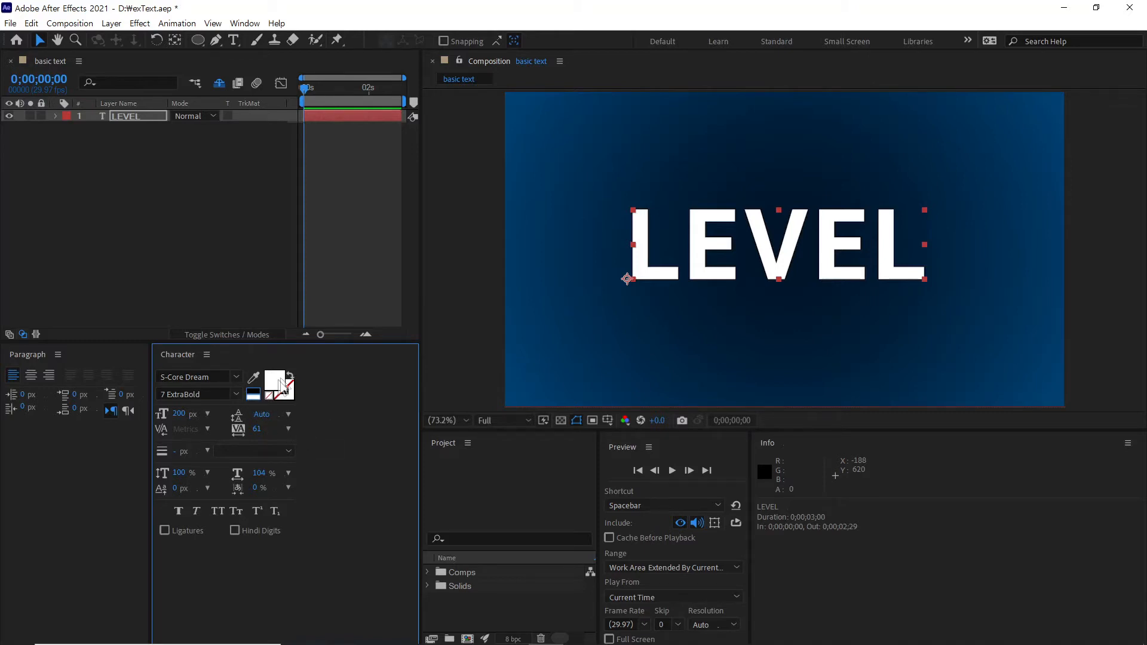
{"action": "left_click", "coordinate": [253, 393]}
{"action": "left_click", "coordinate": [254, 398]}
{"action": "left_click", "coordinate": [257, 396]}
{"action": "left_click", "coordinate": [253, 395]}
{"action": "left_click", "coordinate": [253, 393]}
{"action": "left_click", "coordinate": [253, 393]}
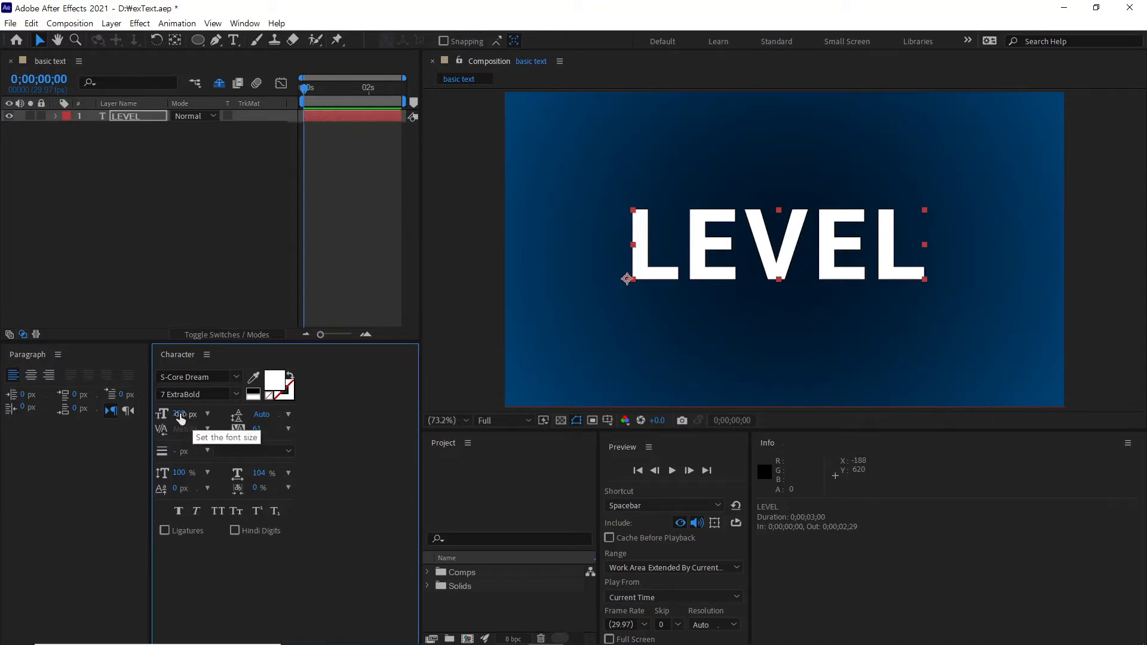
Enlarge the LEVEL text's font size to 264 px
{"action": "left_click", "coordinate": [206, 412]}
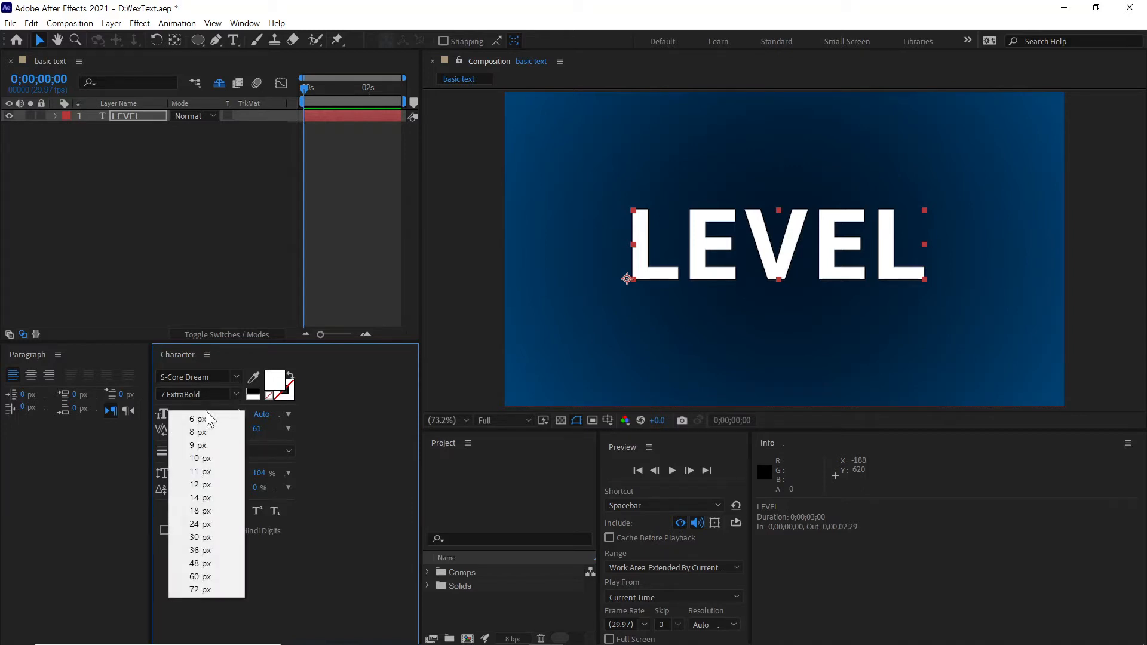
{"action": "left_click", "coordinate": [362, 476]}
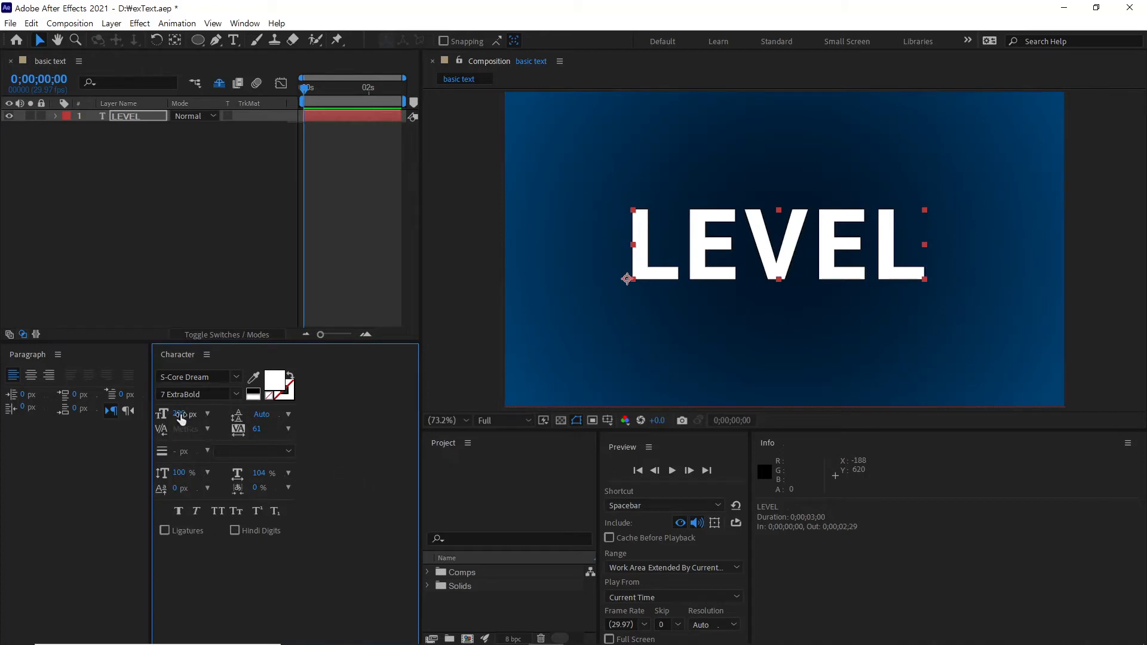
{"action": "left_click_drag", "start_coordinate": [179, 414], "coordinate": [239, 431]}
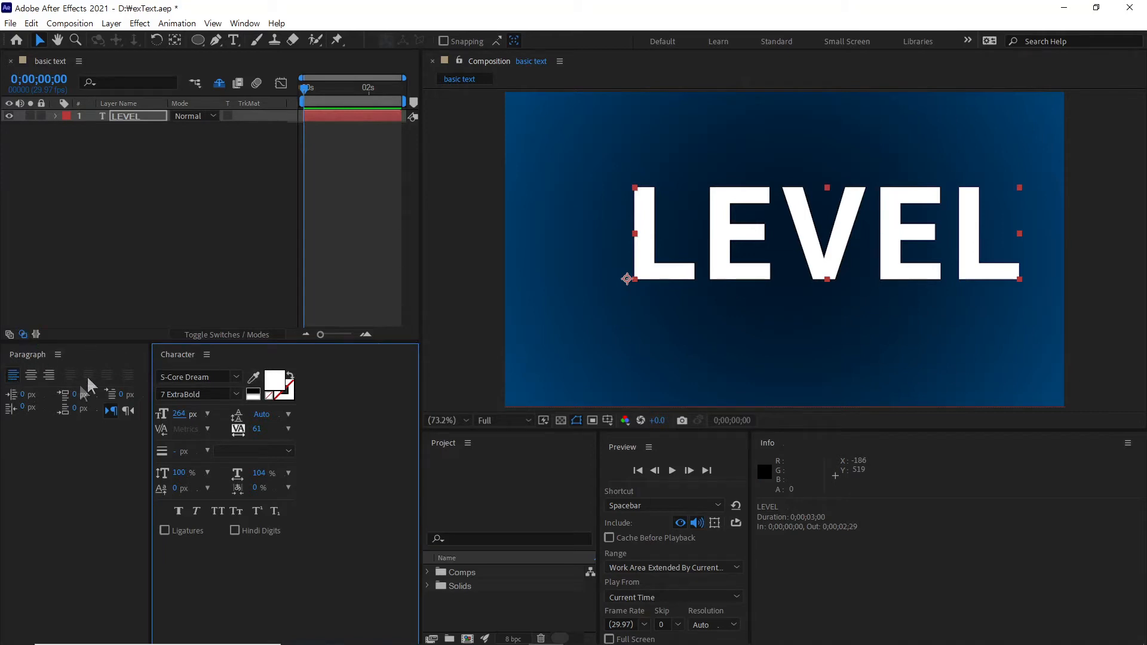
Centre-align the LEVEL text and enlarge its font size to 312 px
{"action": "left_click", "coordinate": [250, 25]}
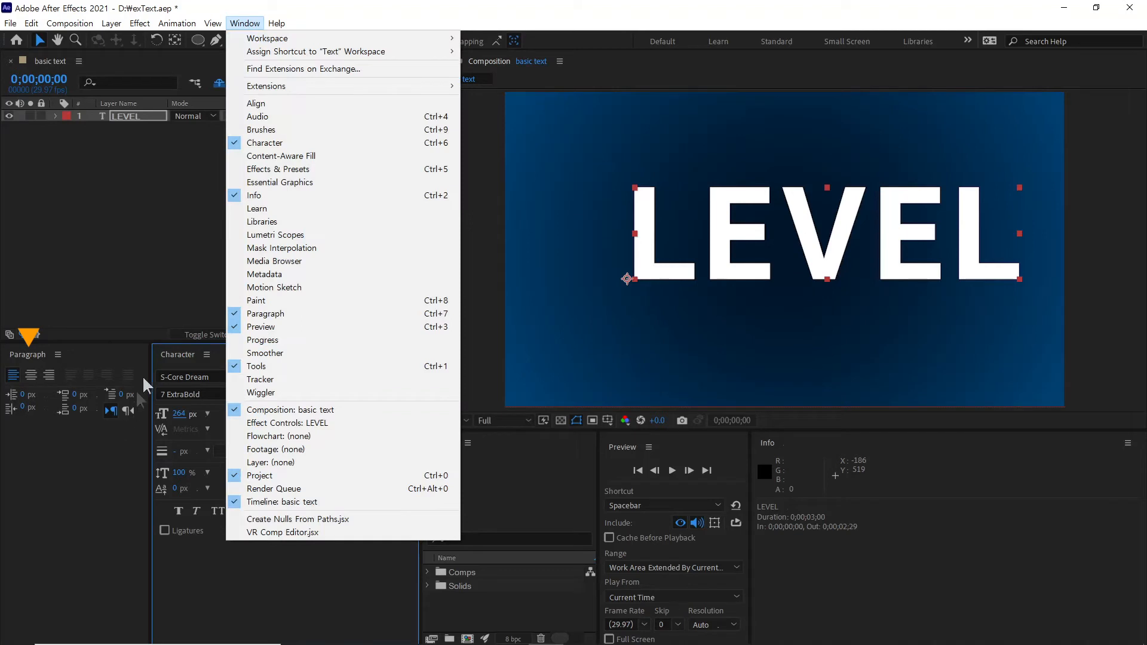
{"action": "left_click", "coordinate": [76, 475]}
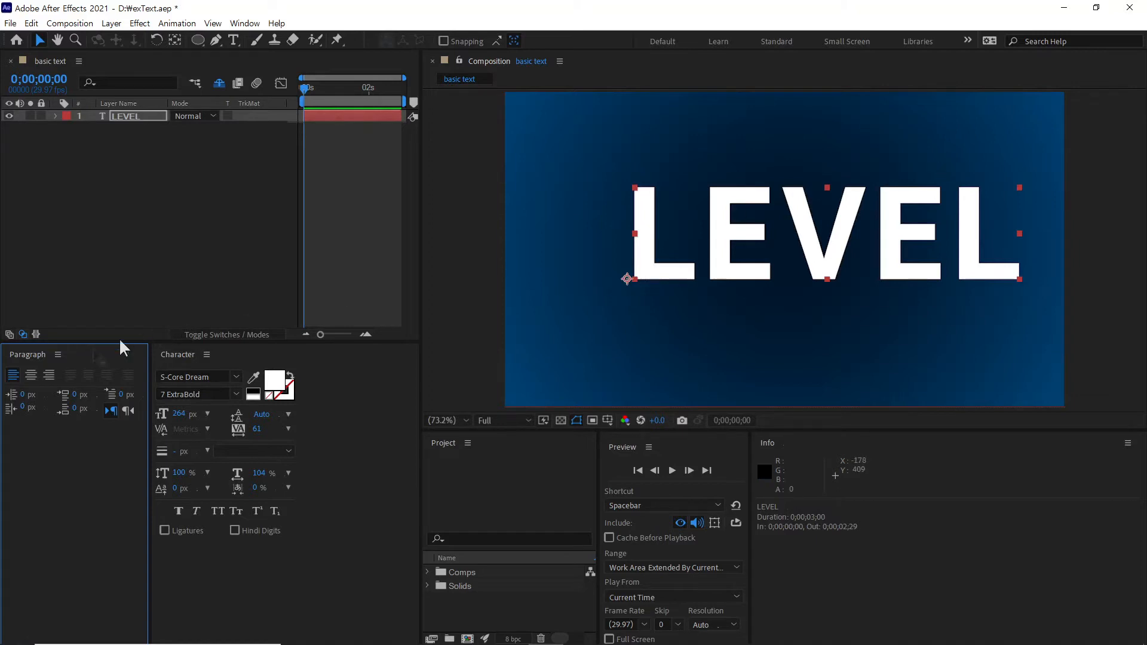
{"action": "left_click", "coordinate": [31, 375]}
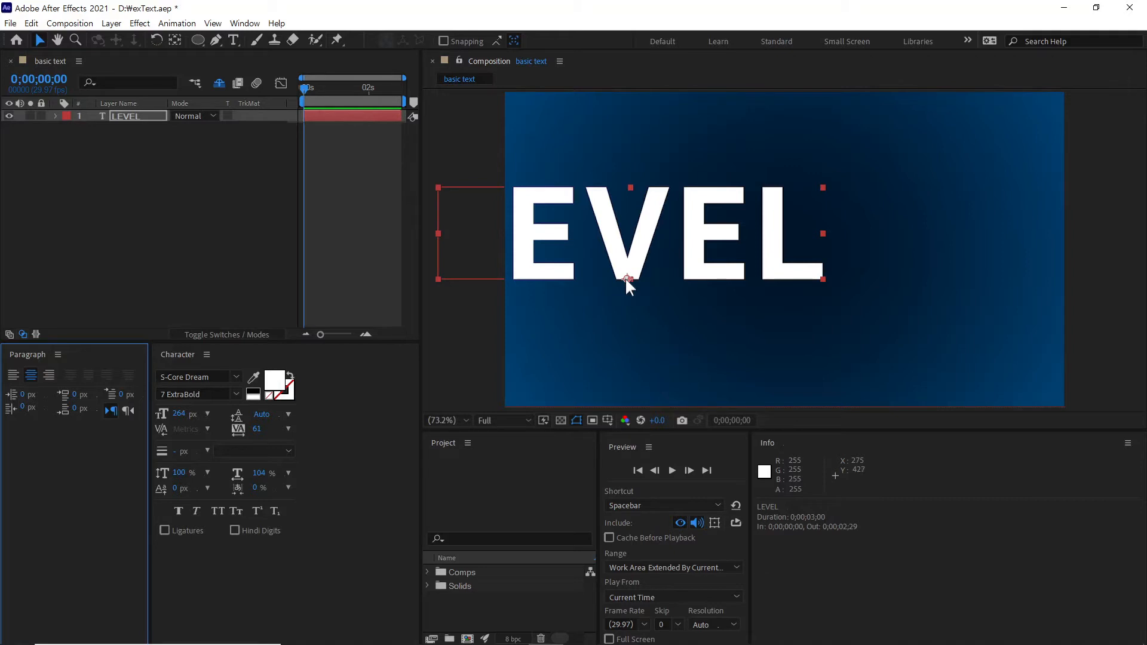
{"action": "left_click_drag", "start_coordinate": [179, 413], "coordinate": [204, 422]}
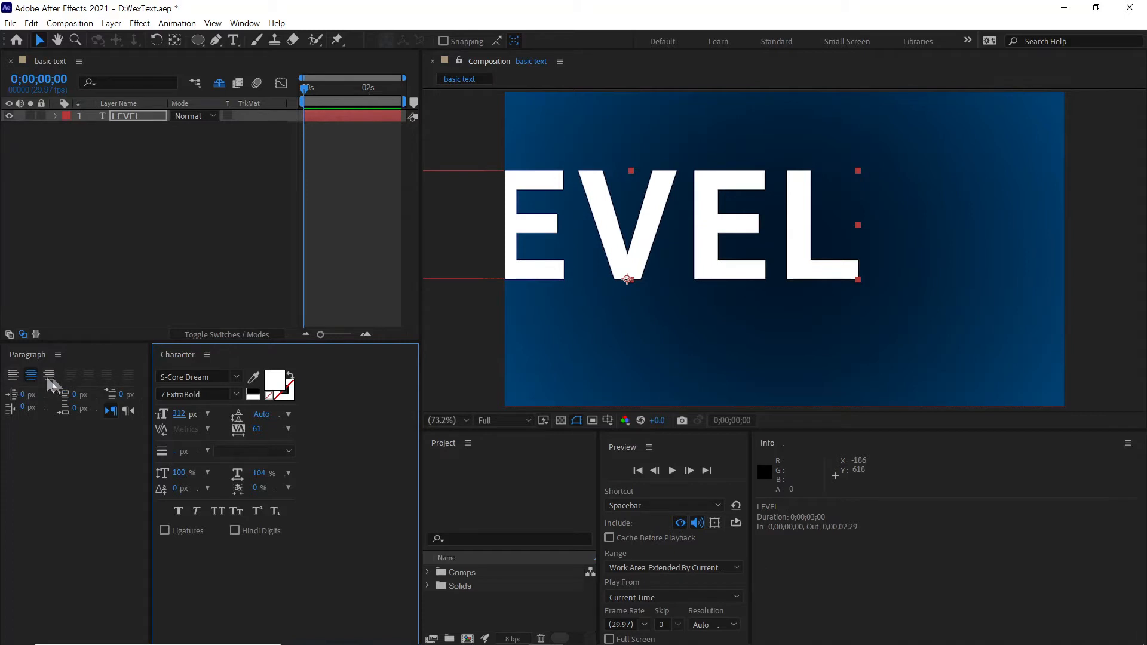
Left-align the LEVEL text and set its font size to 200 px
{"action": "left_click", "coordinate": [13, 375]}
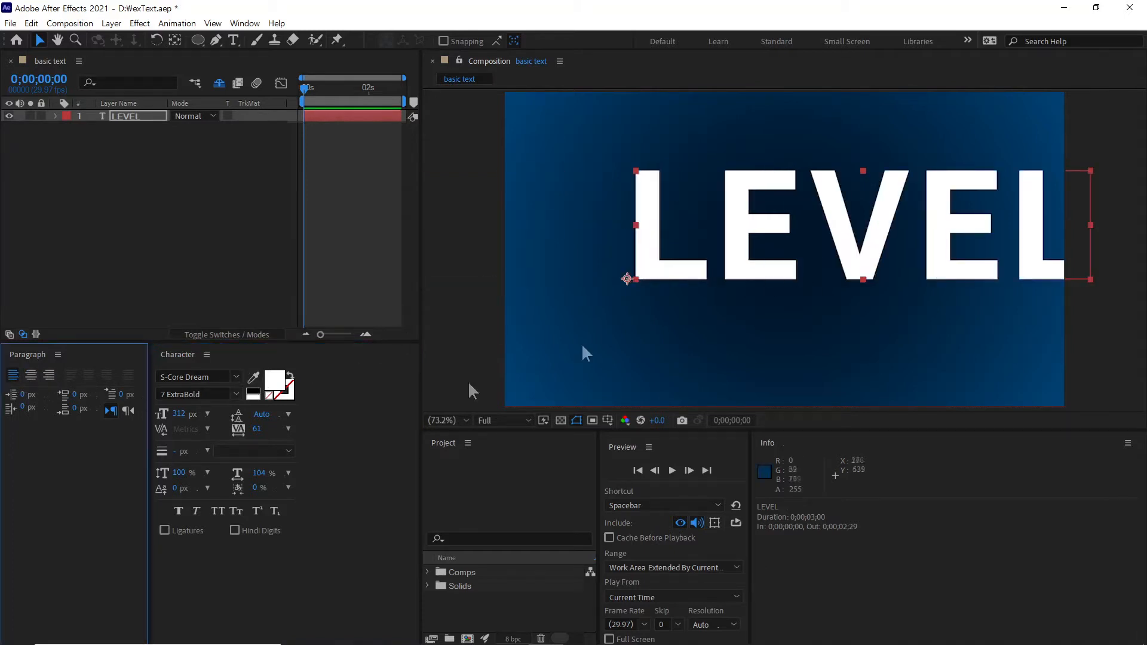
{"action": "left_click_drag", "start_coordinate": [184, 420], "coordinate": [131, 413]}
{"action": "left_click", "coordinate": [184, 414]}
{"action": "type", "text": "200"}
{"action": "key", "text": "Return"}
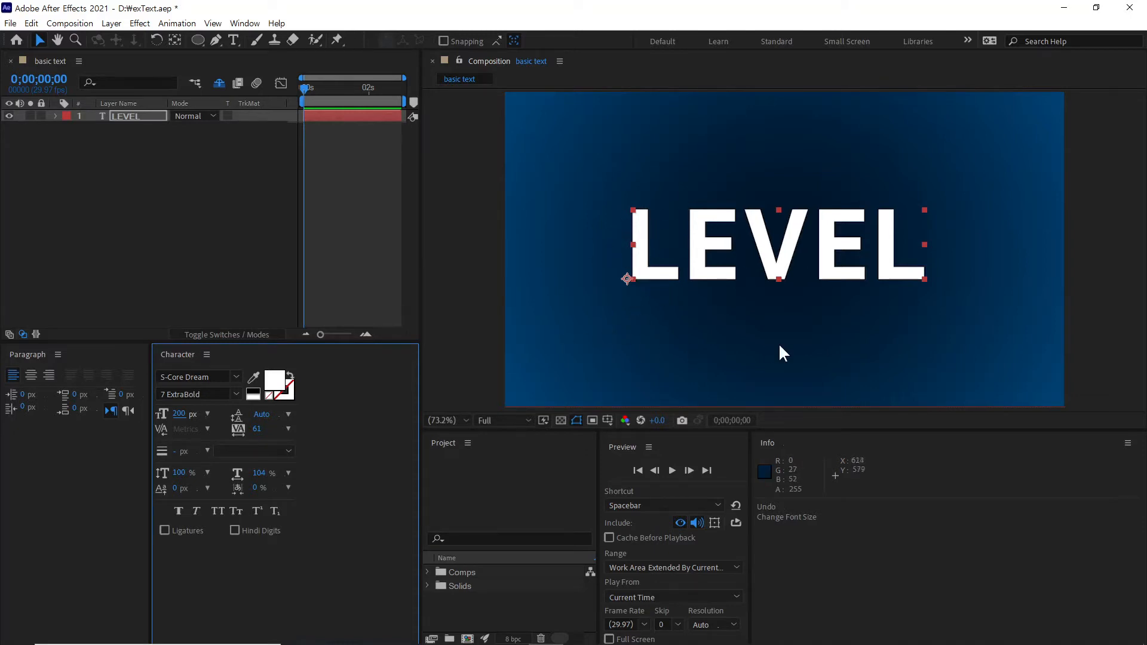
Copy the word LEVEL onto a second line of the same text layer and move the text up to about 284, 295
{"action": "double_click", "coordinate": [906, 254]}
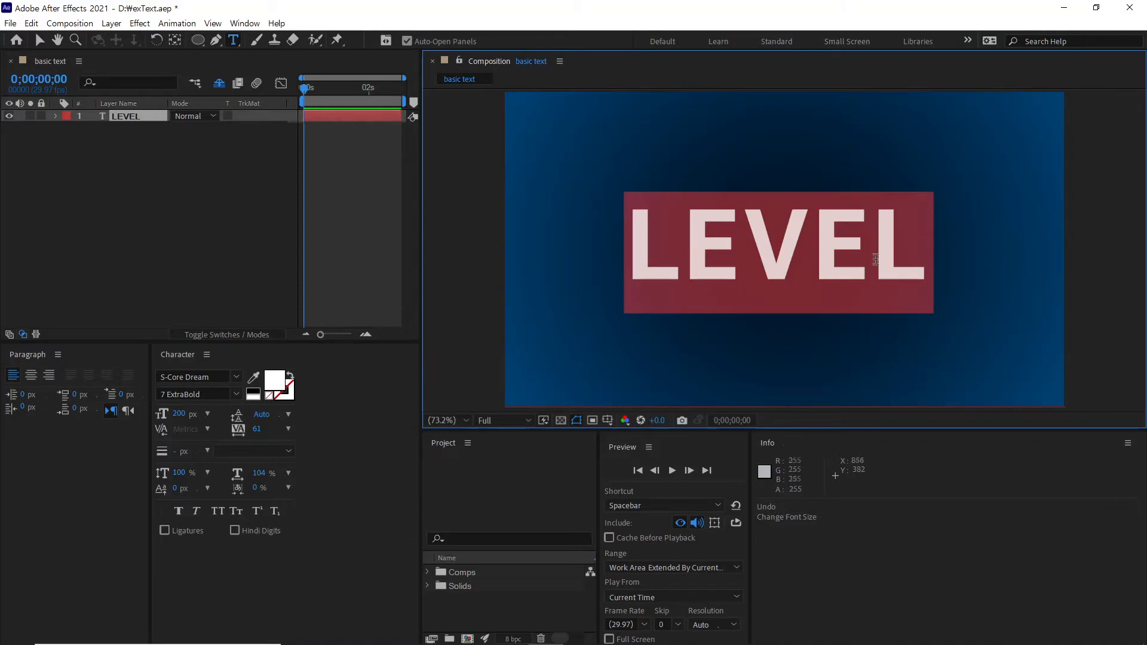
{"action": "left_click", "coordinate": [929, 246]}
{"action": "double_click", "coordinate": [637, 245]}
{"action": "key", "text": "ctrl+c"}
{"action": "left_click", "coordinate": [928, 250]}
{"action": "key", "text": "Return"}
{"action": "key", "text": "ctrl+v"}
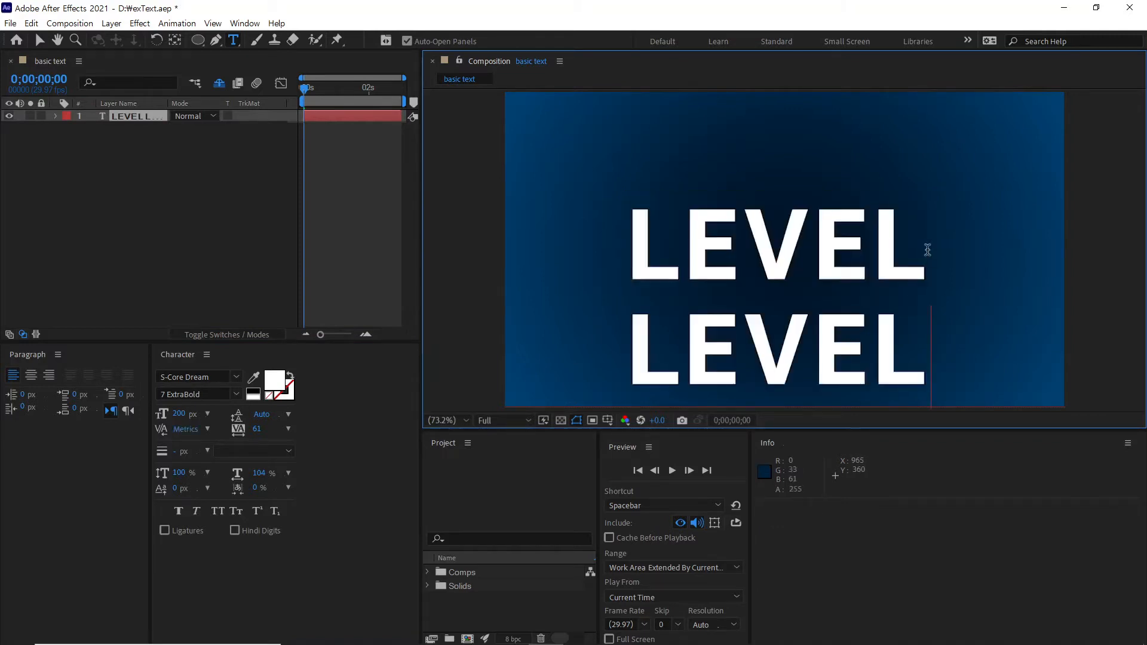
{"action": "left_click", "coordinate": [40, 40]}
{"action": "left_click_drag", "start_coordinate": [706, 284], "coordinate": [707, 226]}
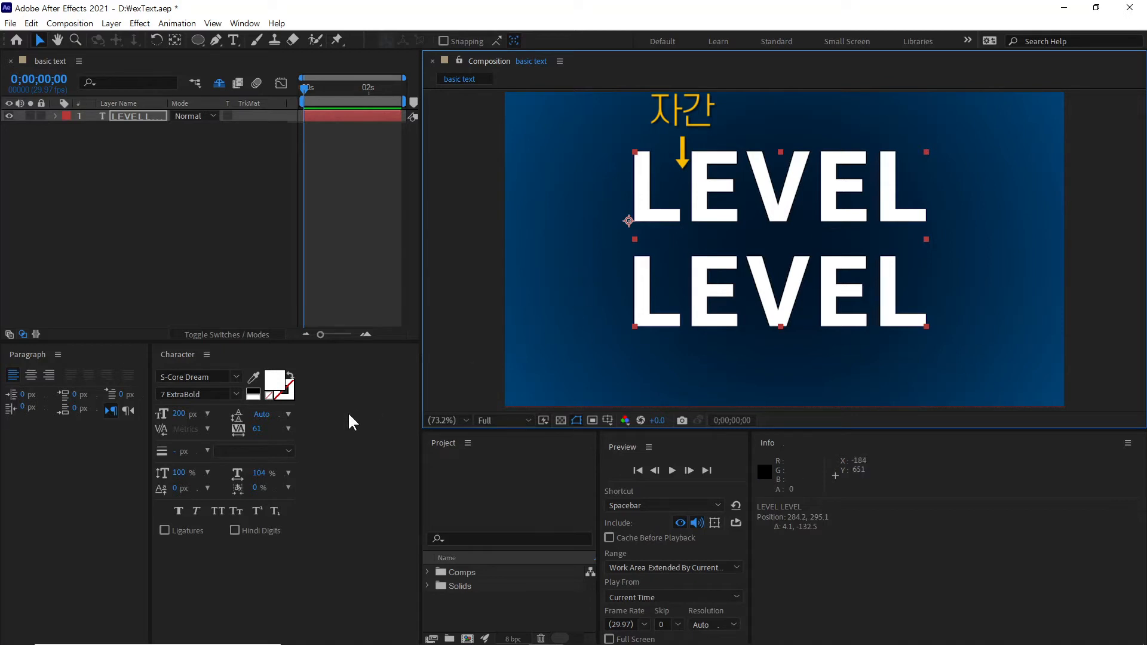
Tighten the leading between the two LEVEL lines to 214 px
{"action": "left_click", "coordinate": [289, 415]}
{"action": "left_click", "coordinate": [271, 416]}
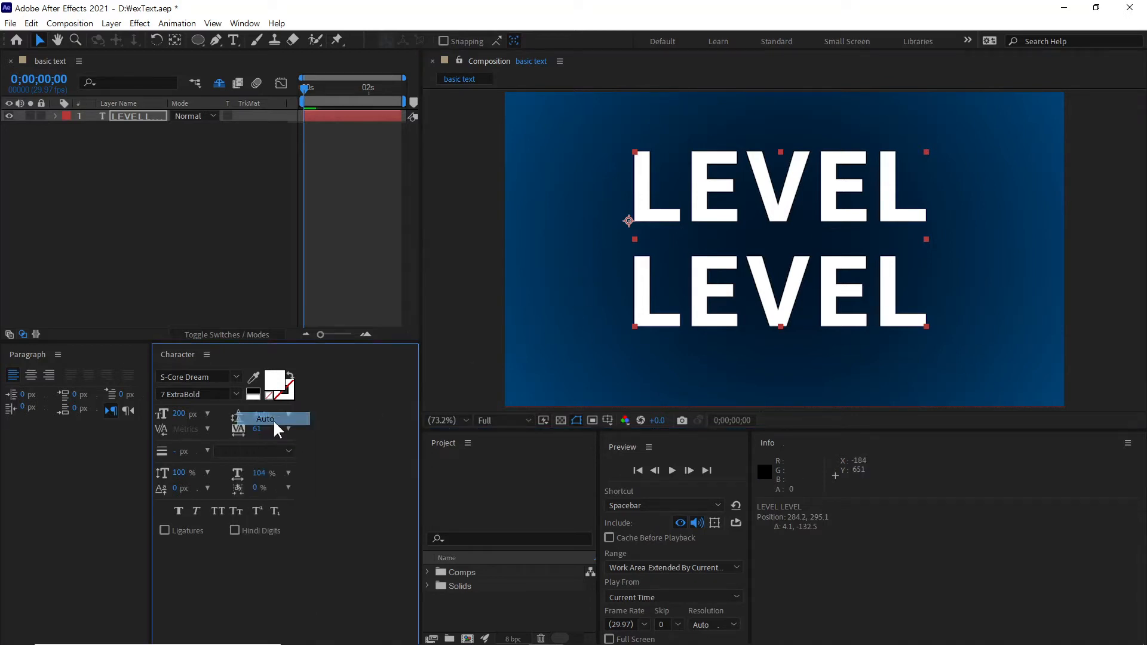
{"action": "left_click", "coordinate": [288, 415]}
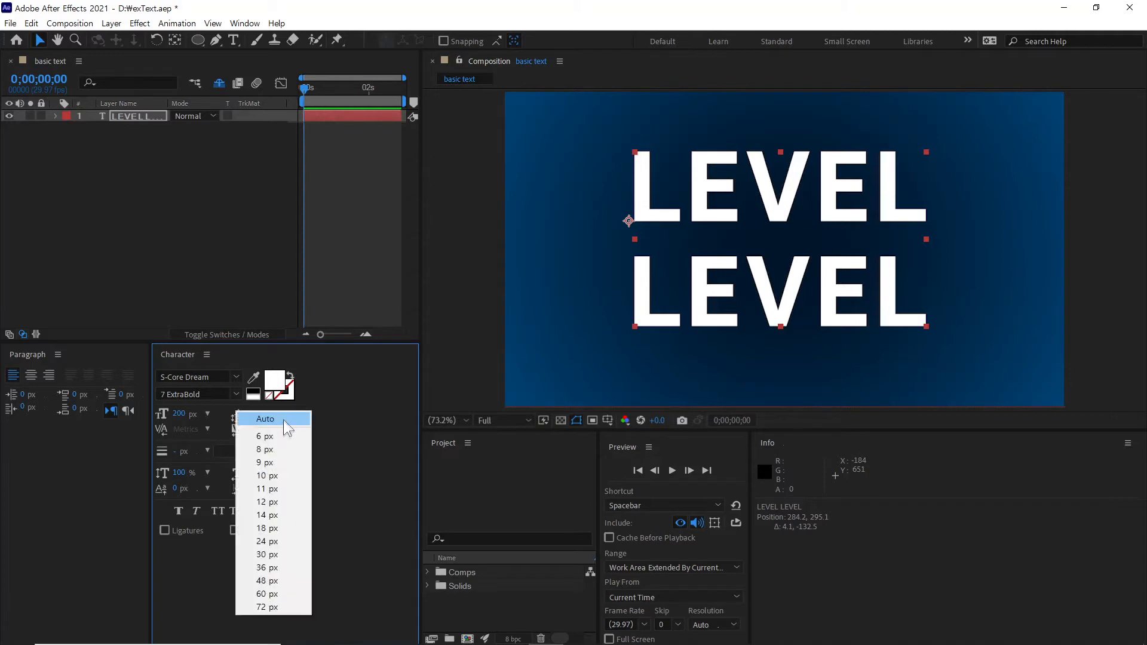
{"action": "left_click", "coordinate": [243, 419]}
{"action": "left_click_drag", "start_coordinate": [261, 414], "coordinate": [284, 425]}
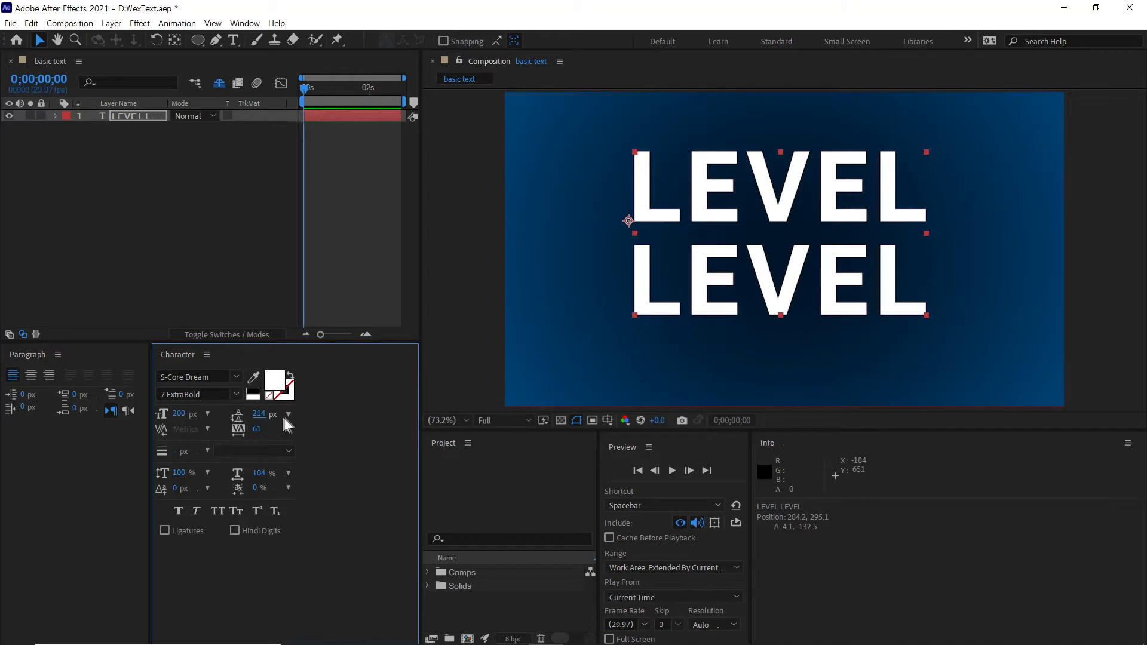
Try a leading that brings the two LEVEL lines almost together, then set the leading to Auto
{"action": "left_click", "coordinate": [288, 414]}
{"action": "left_click", "coordinate": [250, 582]}
{"action": "left_click_drag", "start_coordinate": [257, 413], "coordinate": [296, 414]}
{"action": "left_click", "coordinate": [288, 413]}
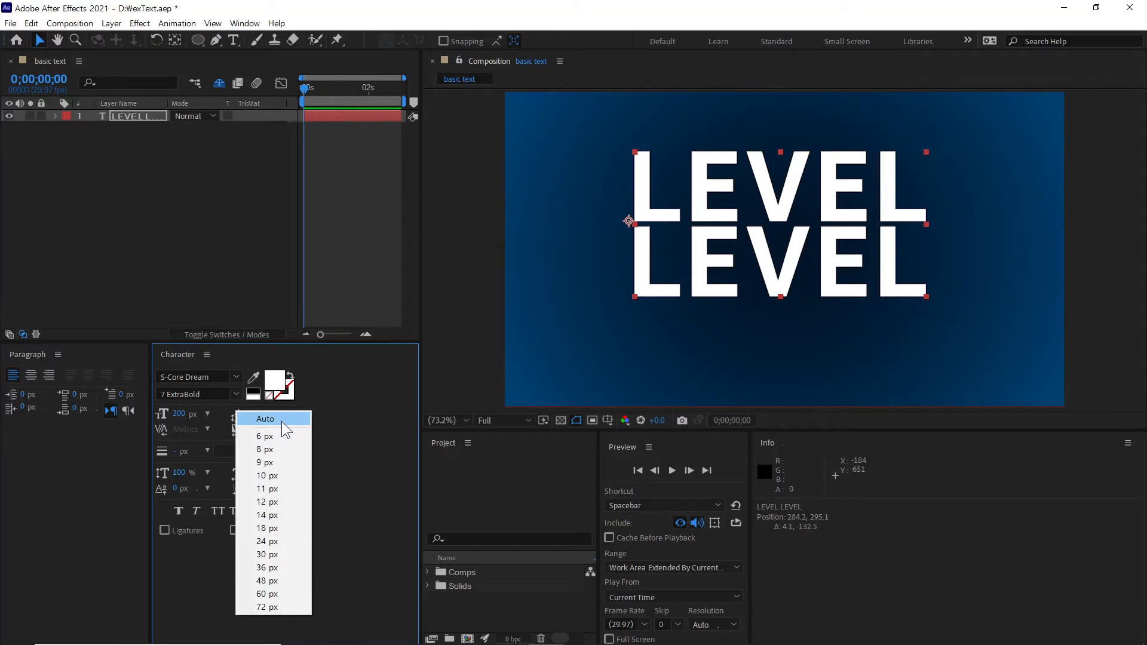
{"action": "left_click", "coordinate": [281, 420]}
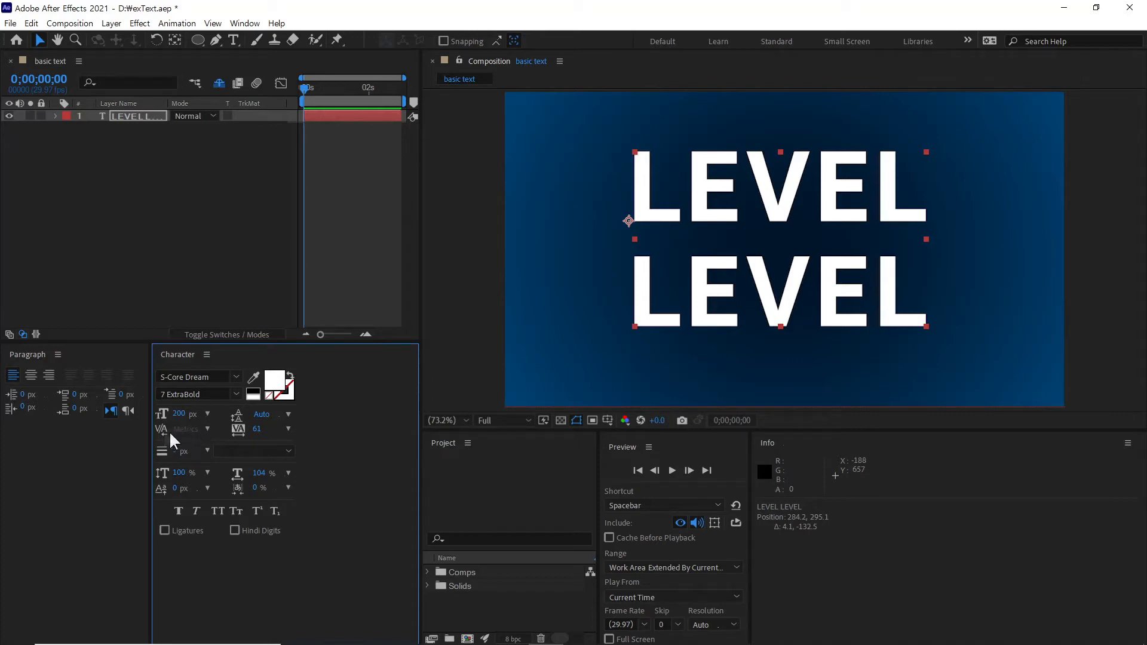
Set the kerning between V and E in the first LEVEL line to -96
{"action": "double_click", "coordinate": [827, 196]}
{"action": "left_click", "coordinate": [820, 196]}
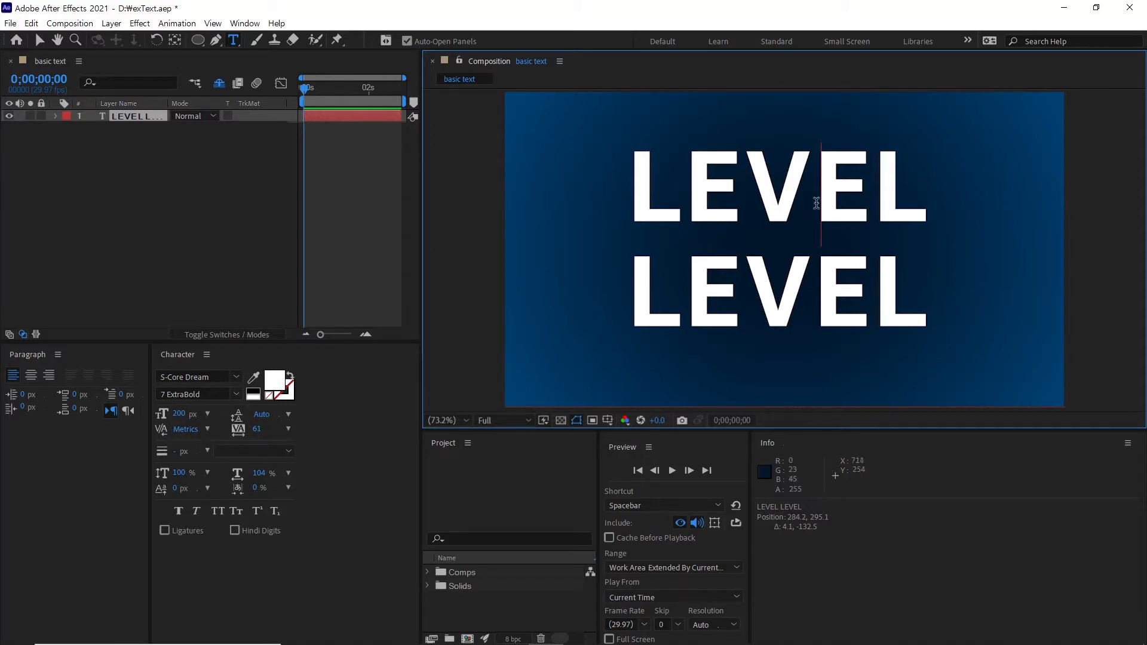
{"action": "left_click", "coordinate": [207, 428]}
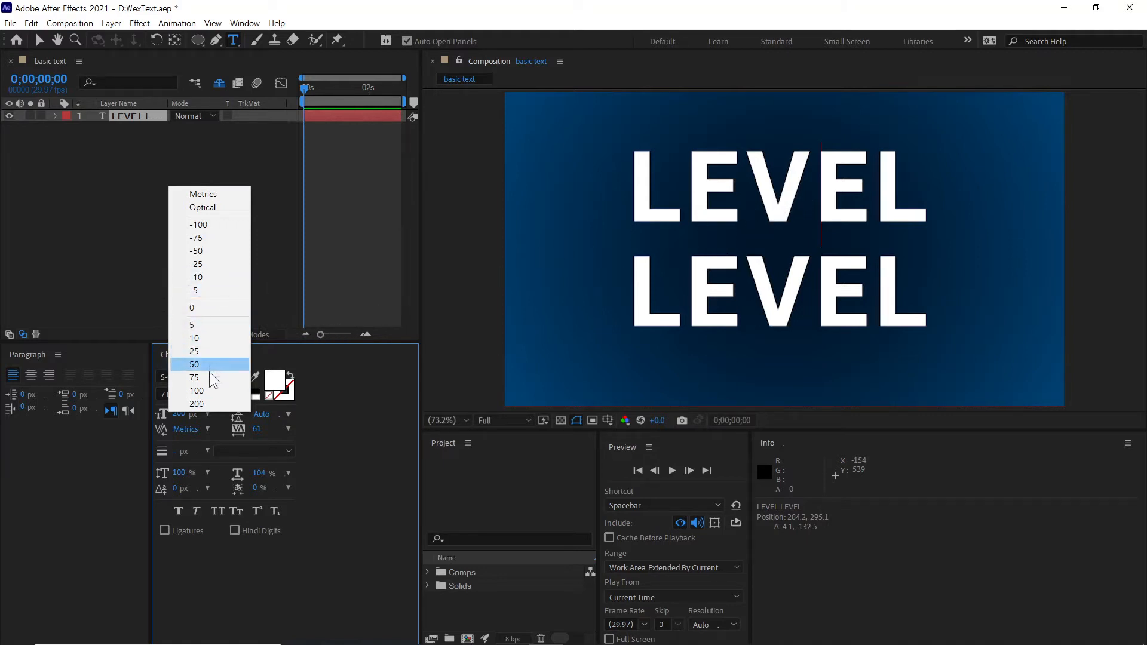
{"action": "left_click", "coordinate": [320, 443]}
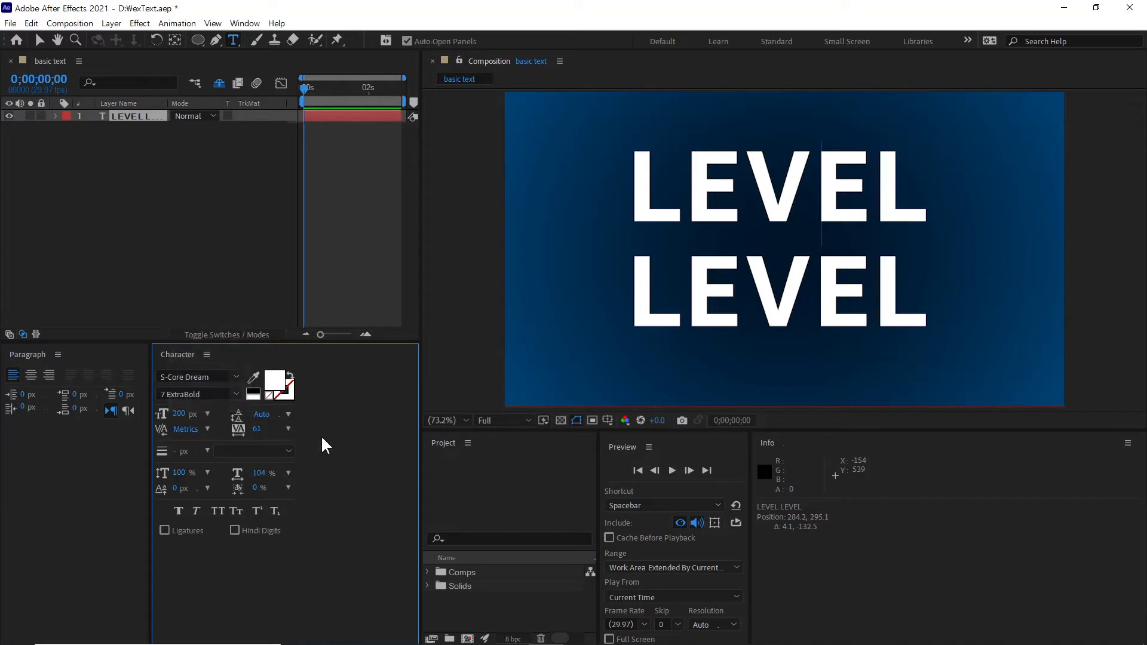
{"action": "left_click_drag", "start_coordinate": [190, 431], "coordinate": [61, 479]}
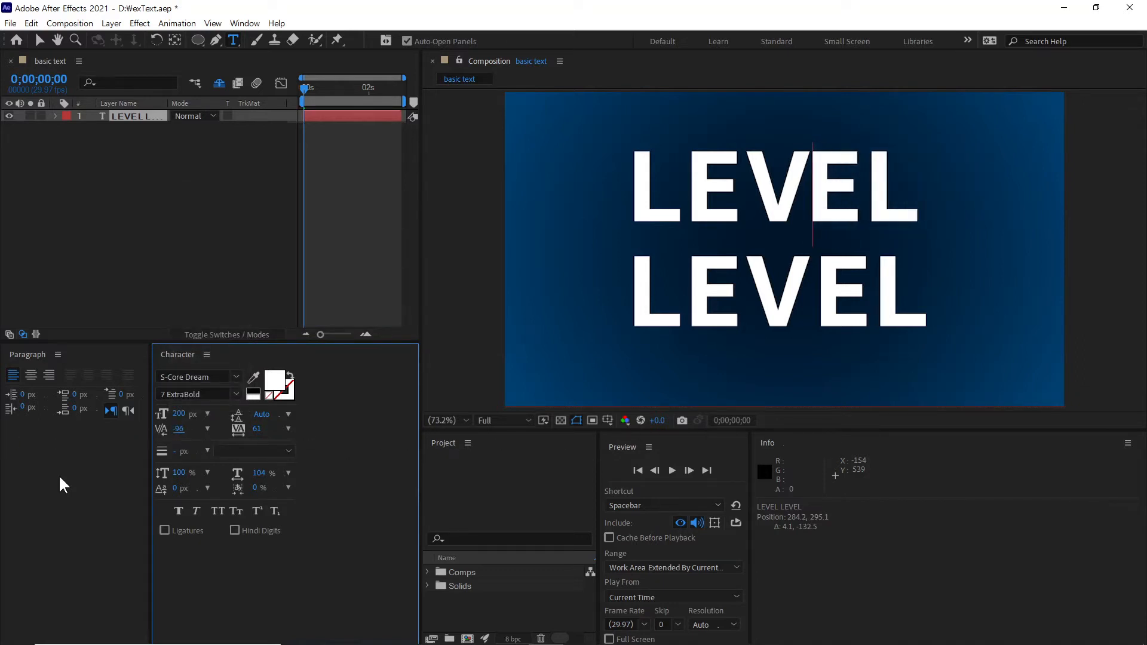
Widen the kerning between V and E in the first line to 200 and finish editing the text
{"action": "mouse_move", "coordinate": [182, 434]}
{"action": "left_mouse_down"}
{"action": "mouse_move", "coordinate": [261, 429]}
{"action": "mouse_move", "coordinate": [190, 445]}
{"action": "left_mouse_up"}
{"action": "left_click", "coordinate": [177, 431]}
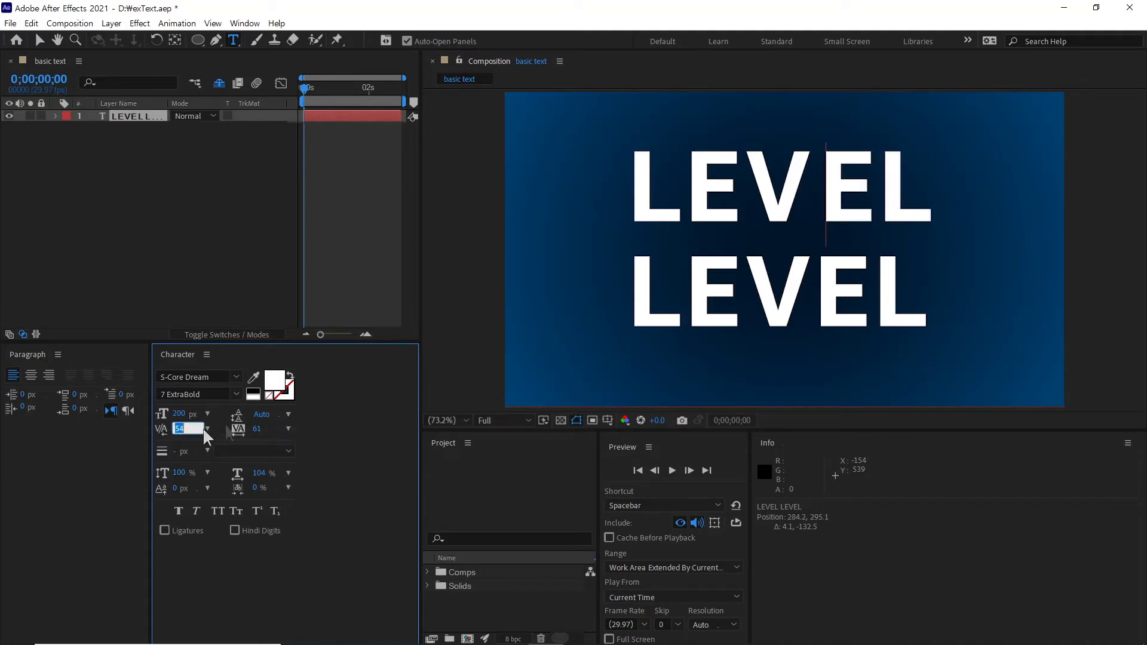
{"action": "type", "text": "200"}
{"action": "key", "text": "Return"}
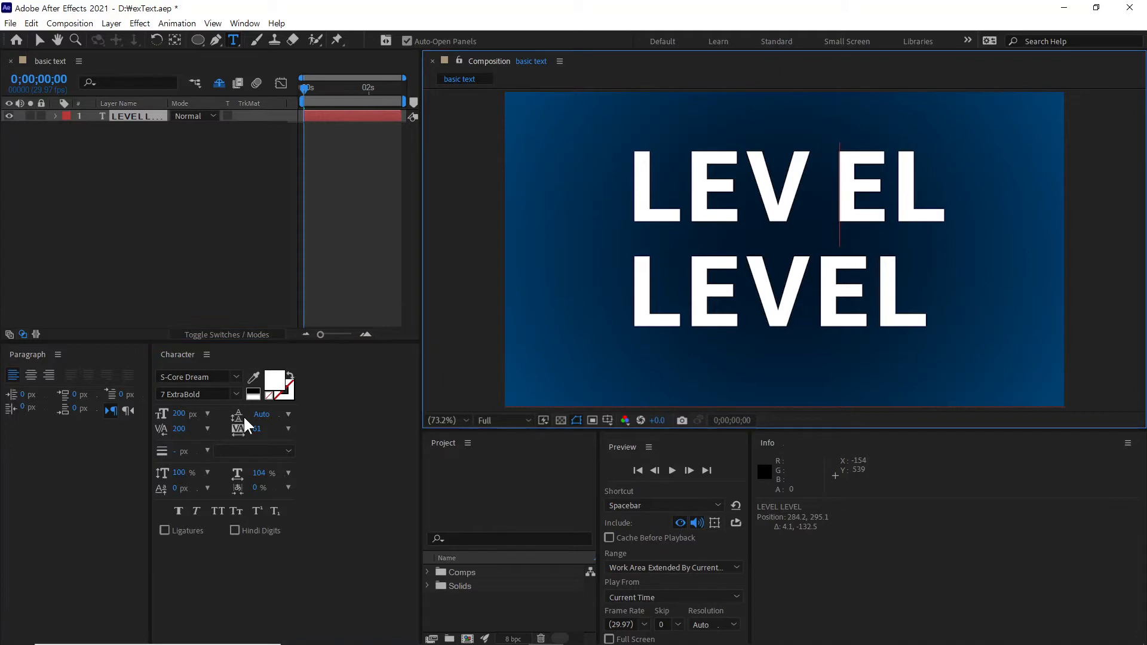
{"action": "key", "text": "ctrl+Return"}
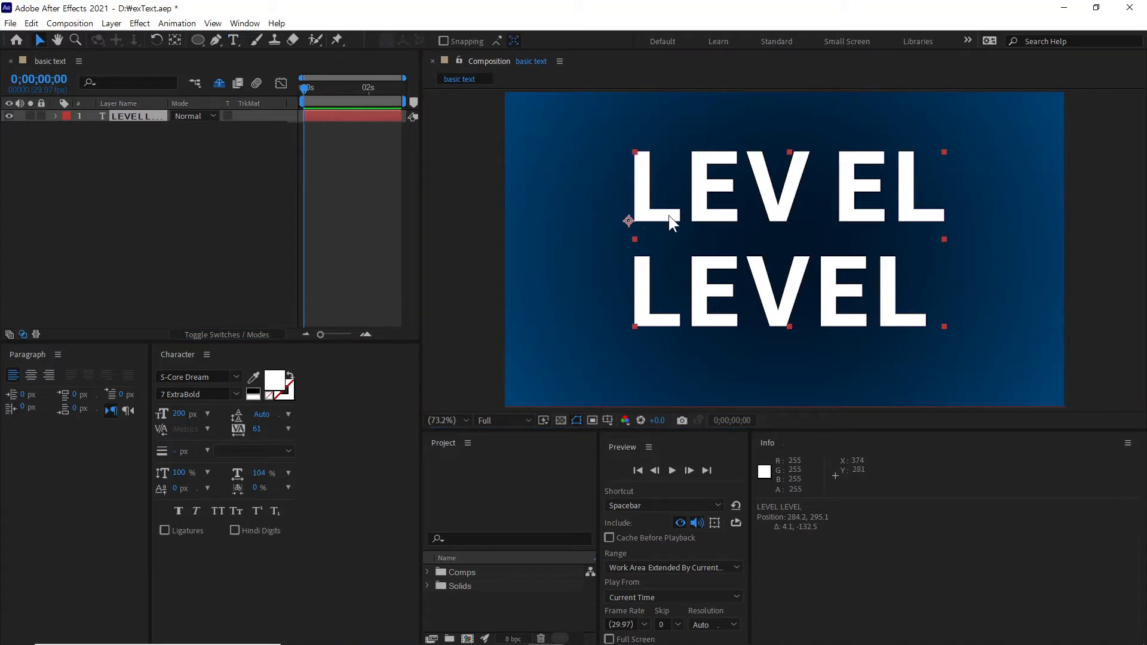
Delete the first, unevenly kerned LEVEL line and move the remaining line down to about 287, 389
{"action": "double_click", "coordinate": [668, 215]}
{"action": "left_click", "coordinate": [688, 303]}
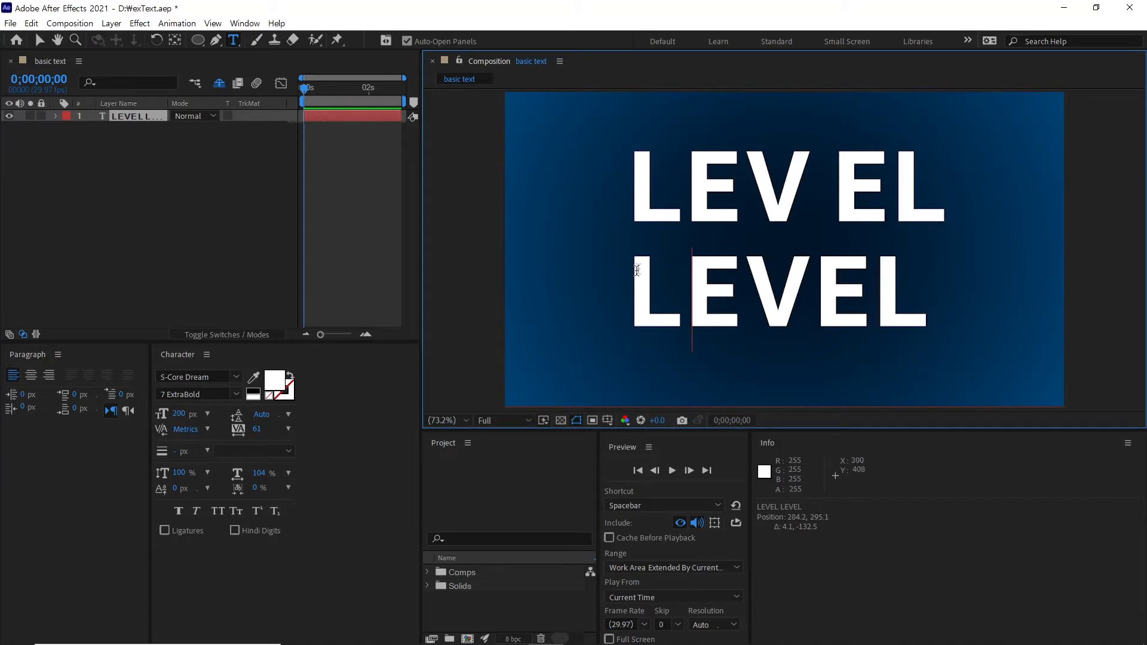
{"action": "left_click", "coordinate": [947, 200]}
{"action": "left_click", "coordinate": [636, 183], "text": "shift"}
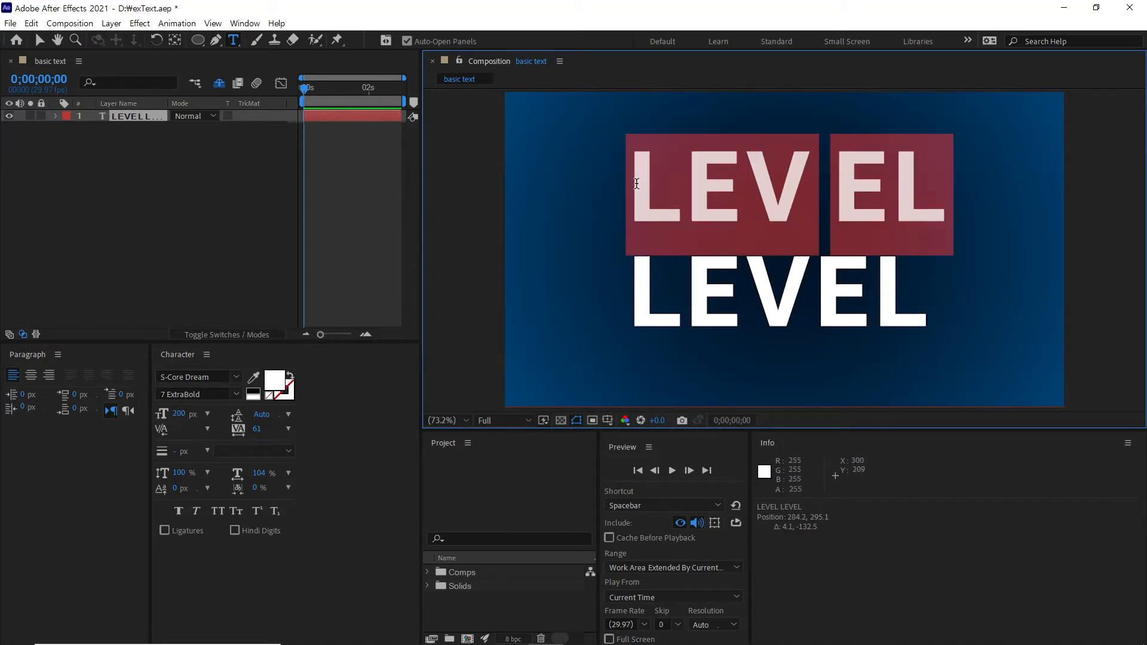
{"action": "key", "text": "BackSpace"}
{"action": "key", "text": "Delete"}
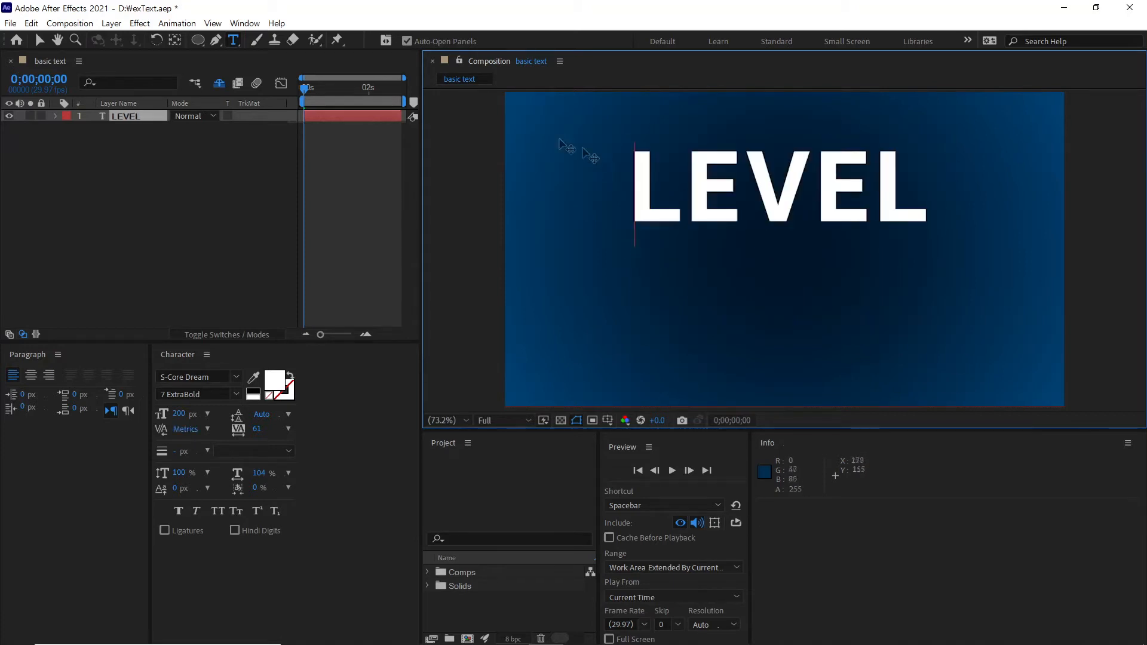
{"action": "left_click", "coordinate": [40, 40]}
{"action": "left_click_drag", "start_coordinate": [706, 187], "coordinate": [707, 229]}
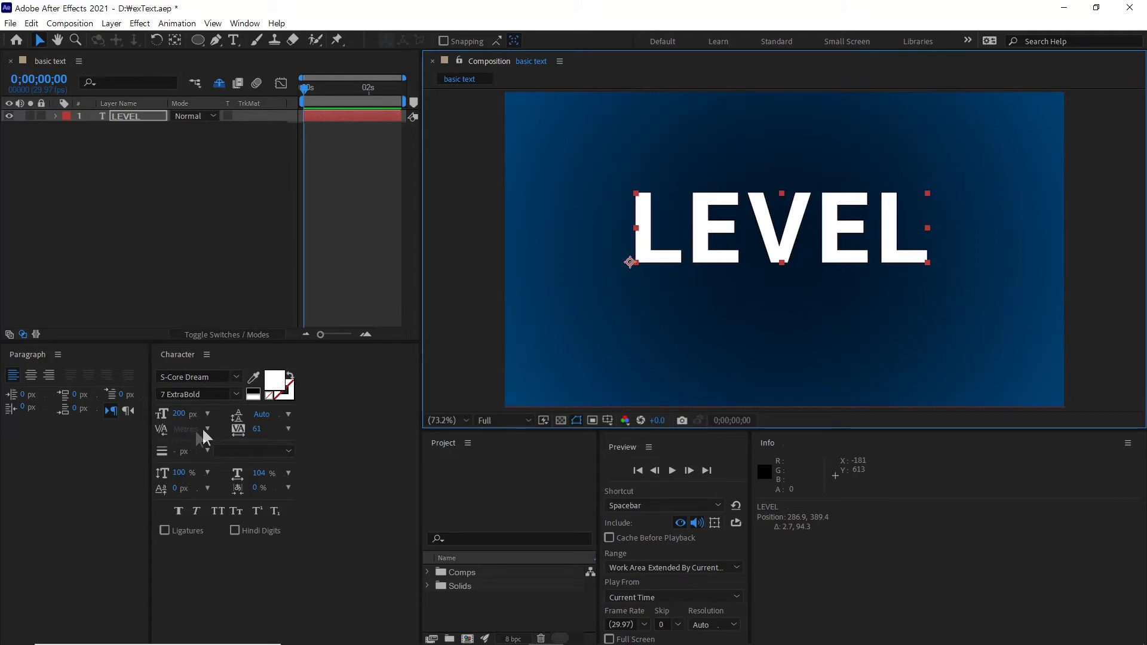
Try tracking values of 0 and 477 on the LEVEL text, ending at 37
{"action": "left_click", "coordinate": [287, 428]}
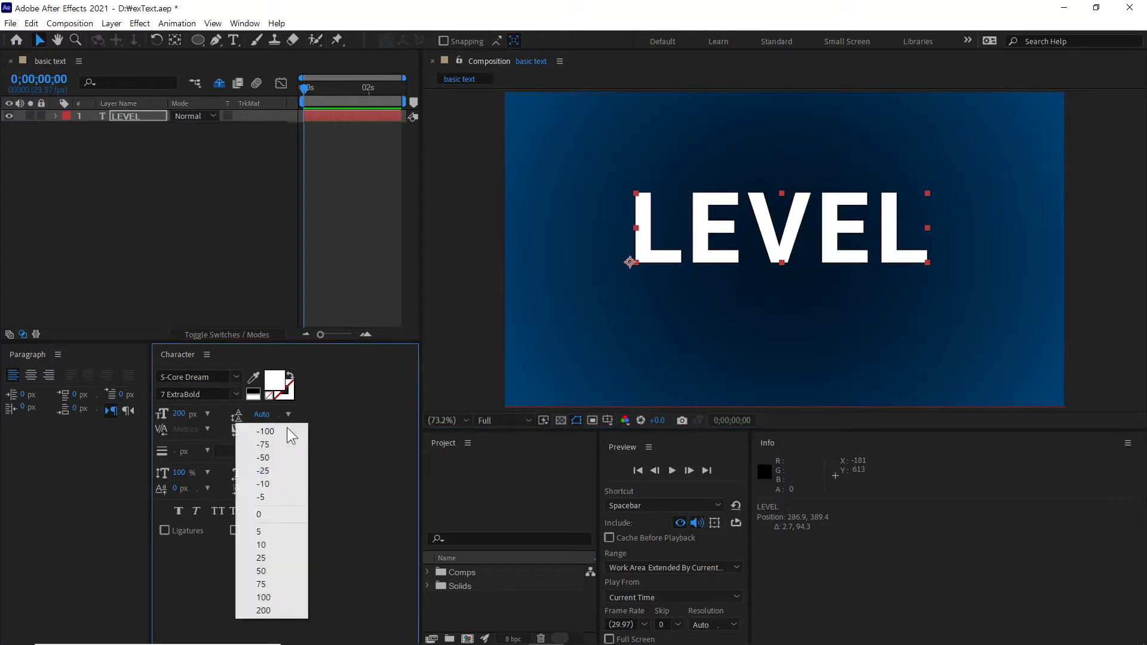
{"action": "left_click", "coordinate": [282, 515]}
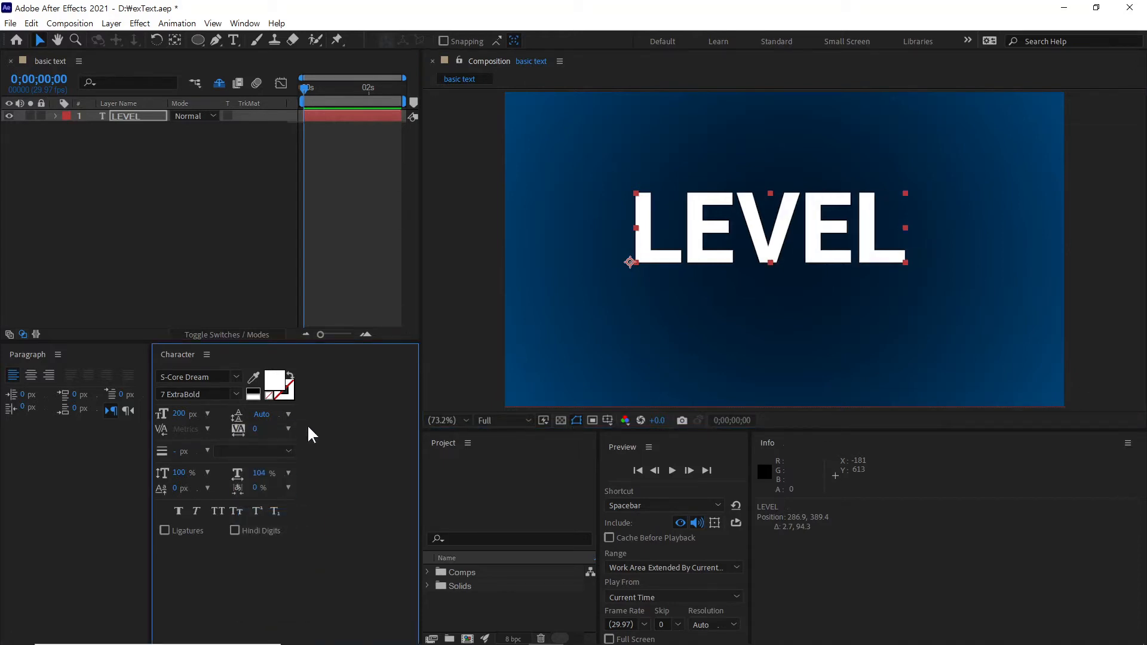
{"action": "left_click_drag", "start_coordinate": [256, 430], "coordinate": [695, 261]}
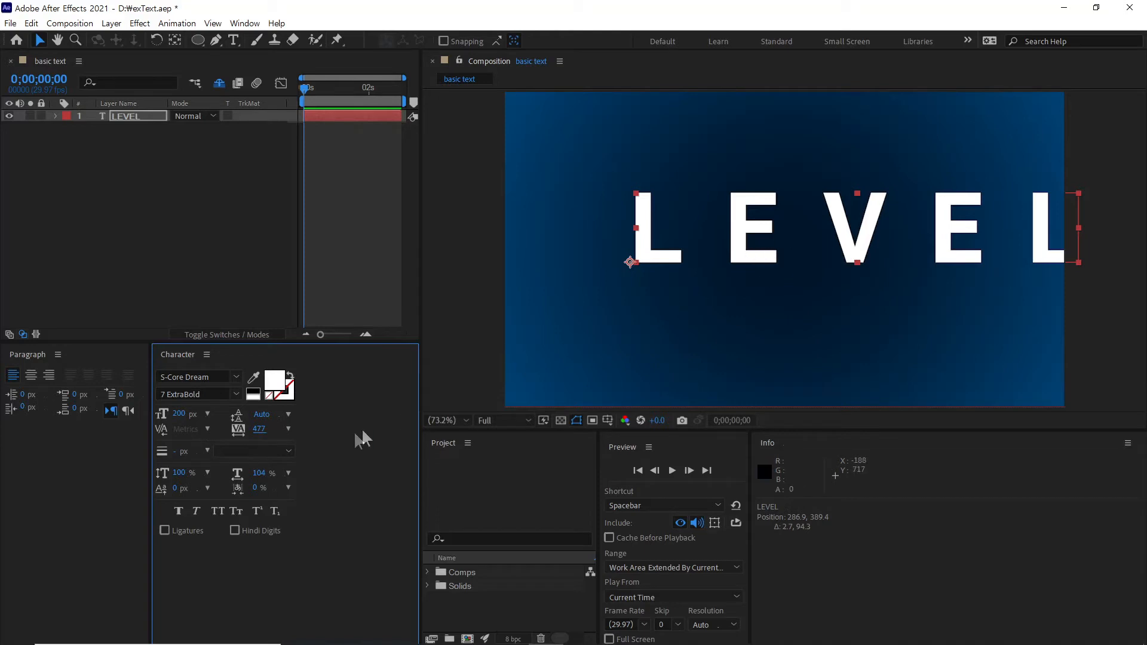
{"action": "left_click_drag", "start_coordinate": [259, 429], "coordinate": [41, 473]}
{"action": "left_click_drag", "start_coordinate": [242, 435], "coordinate": [355, 439]}
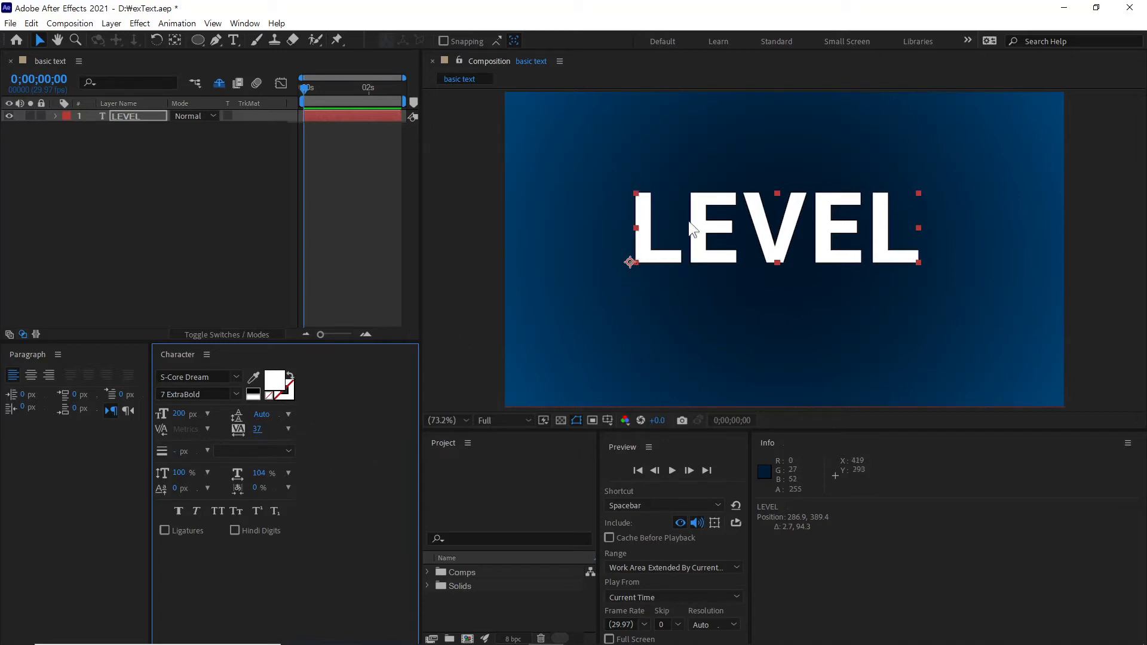
Give the LEVEL text an orange stroke colour
{"action": "left_click", "coordinate": [281, 389]}
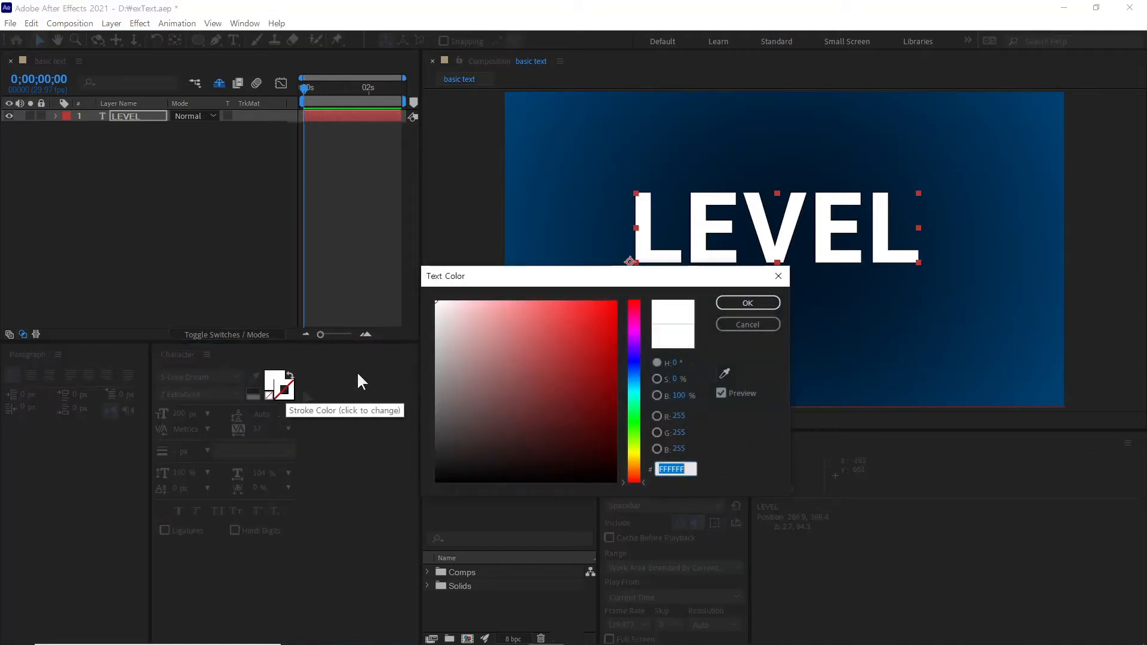
{"action": "left_click", "coordinate": [635, 458]}
{"action": "mouse_move", "coordinate": [605, 422]}
{"action": "left_mouse_down"}
{"action": "mouse_move", "coordinate": [613, 312]}
{"action": "mouse_move", "coordinate": [650, 292]}
{"action": "left_mouse_up"}
{"action": "left_click", "coordinate": [635, 462]}
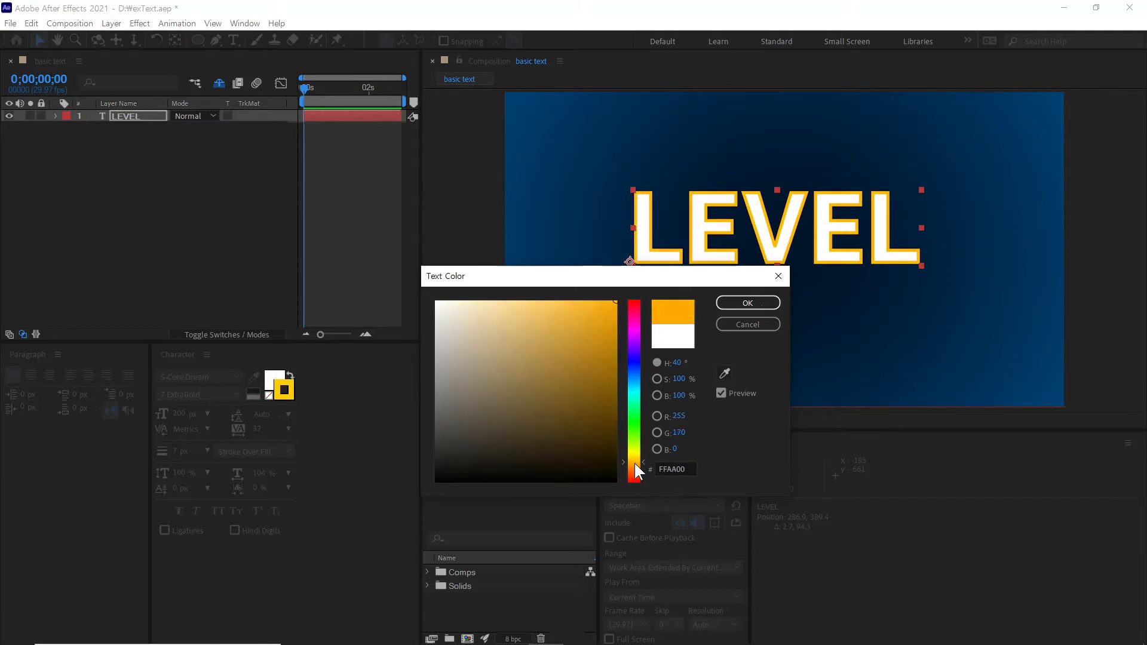
{"action": "left_click", "coordinate": [739, 304]}
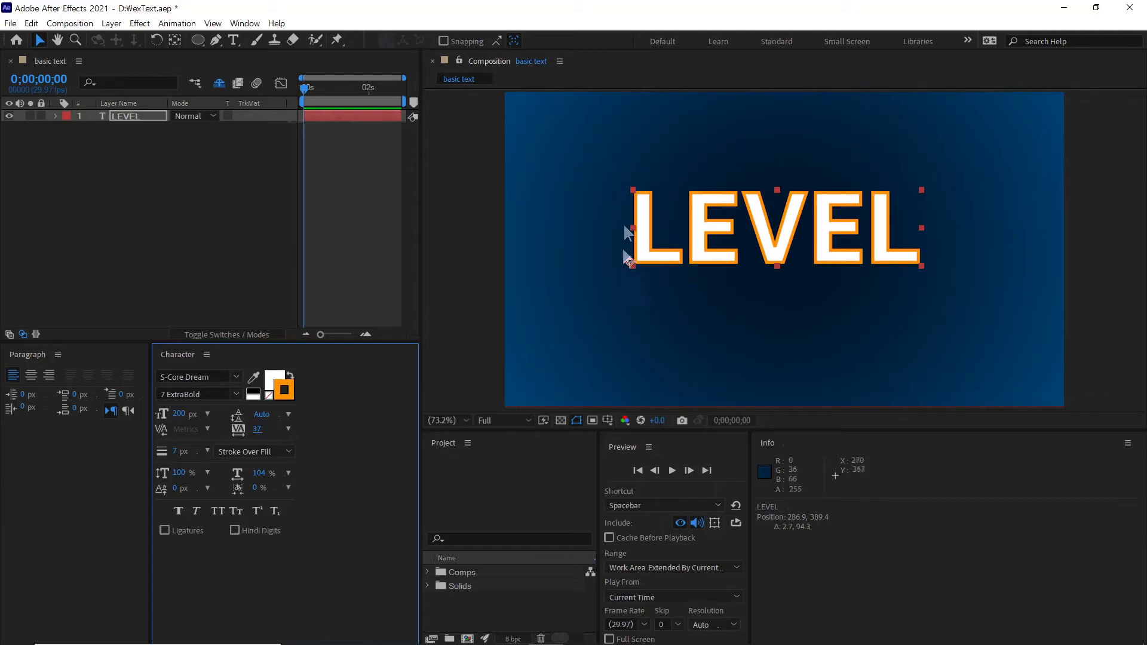
Try different stroke widths on the LEVEL text, including 5 px, and end at 10 px
{"action": "left_click", "coordinate": [205, 451]}
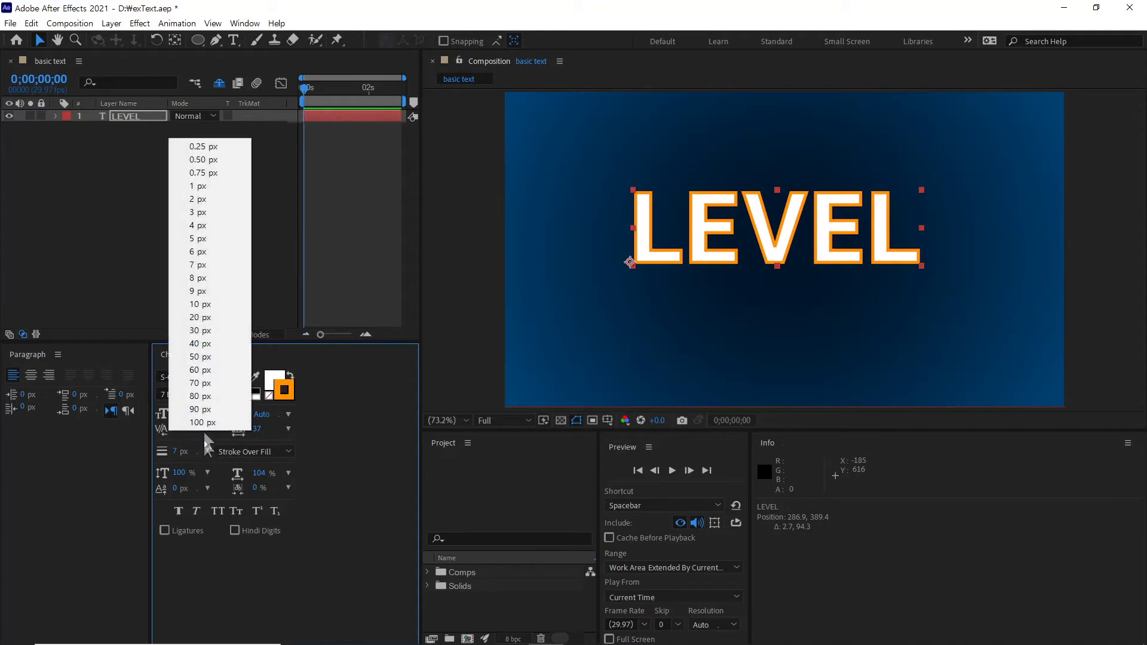
{"action": "left_click", "coordinate": [360, 441]}
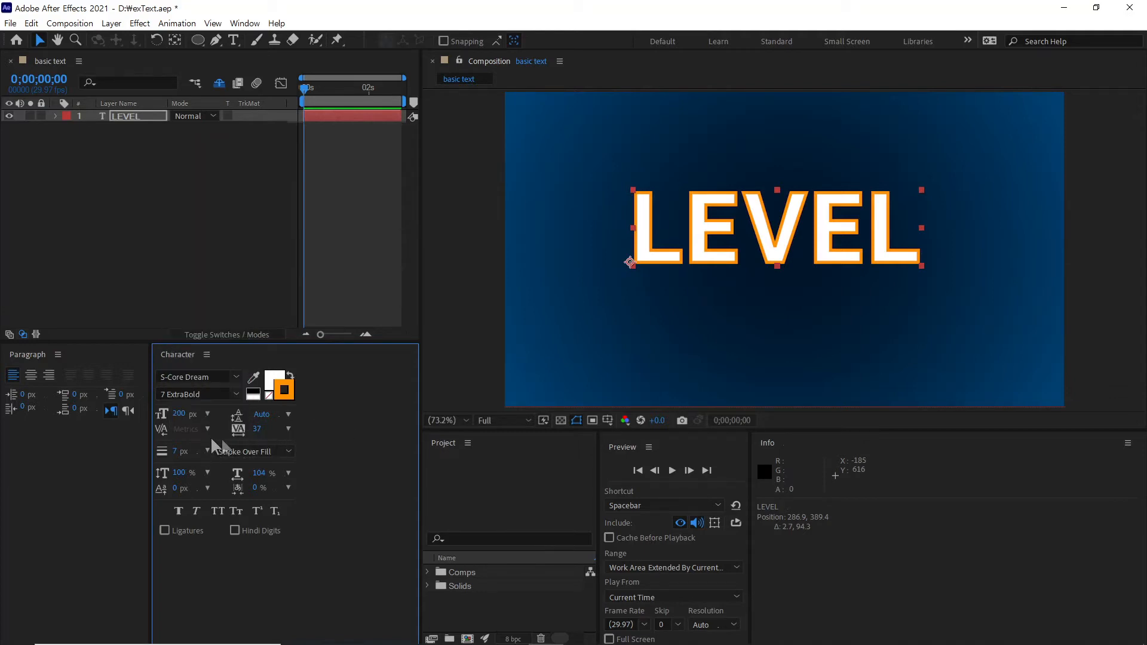
{"action": "left_click_drag", "start_coordinate": [178, 452], "coordinate": [182, 452]}
{"action": "left_click", "coordinate": [182, 453]}
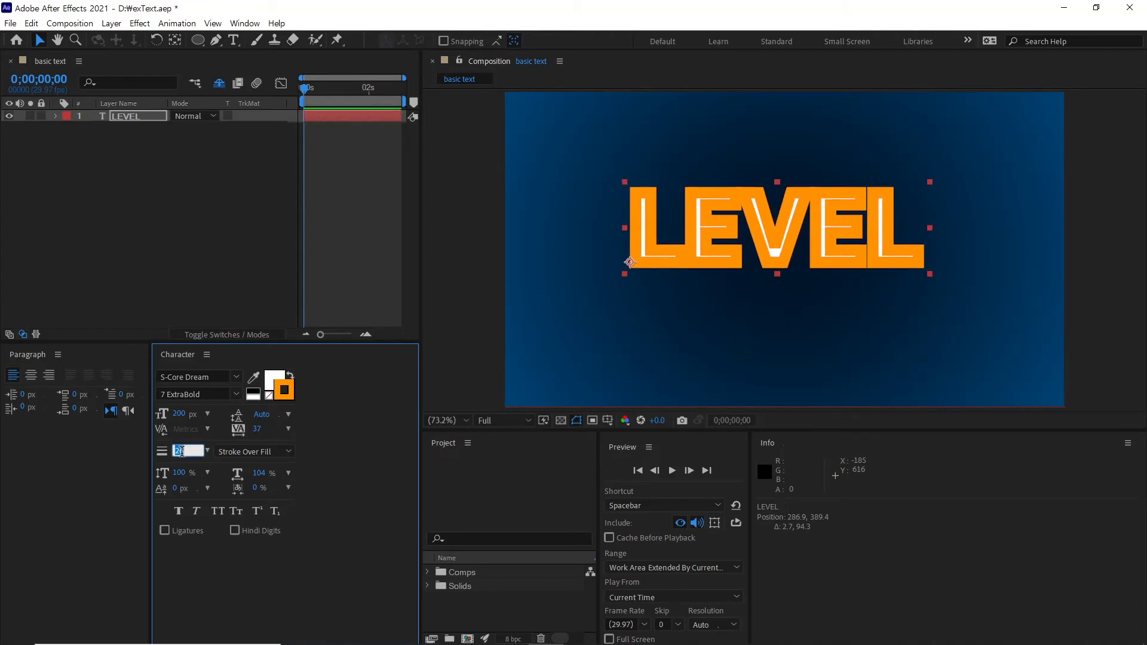
{"action": "type", "text": "5"}
{"action": "key", "text": "Return"}
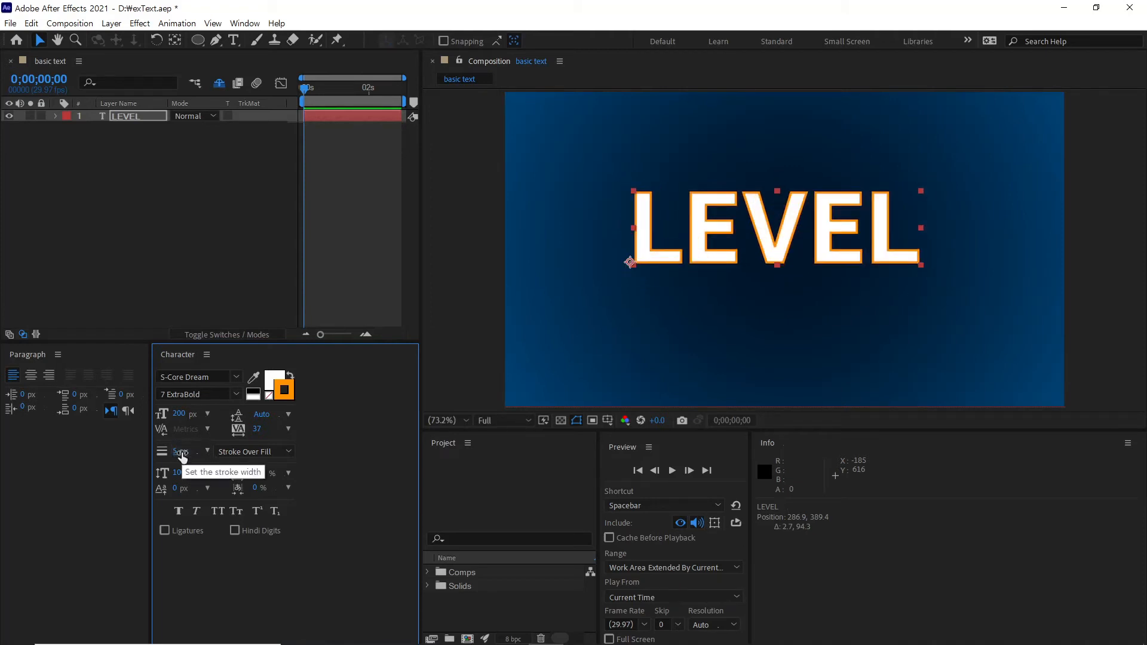
{"action": "left_click_drag", "start_coordinate": [177, 452], "coordinate": [179, 454]}
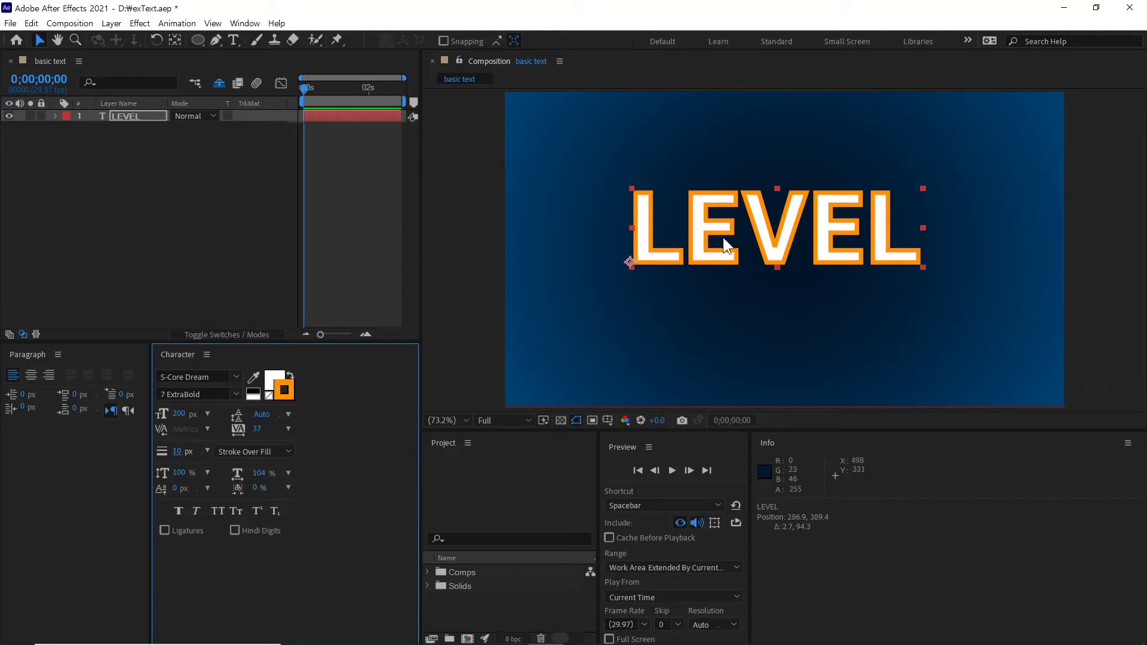
Set the LEVEL text's stroke order to Fill Over Stroke and look through the other stacking options
{"action": "left_click", "coordinate": [278, 452]}
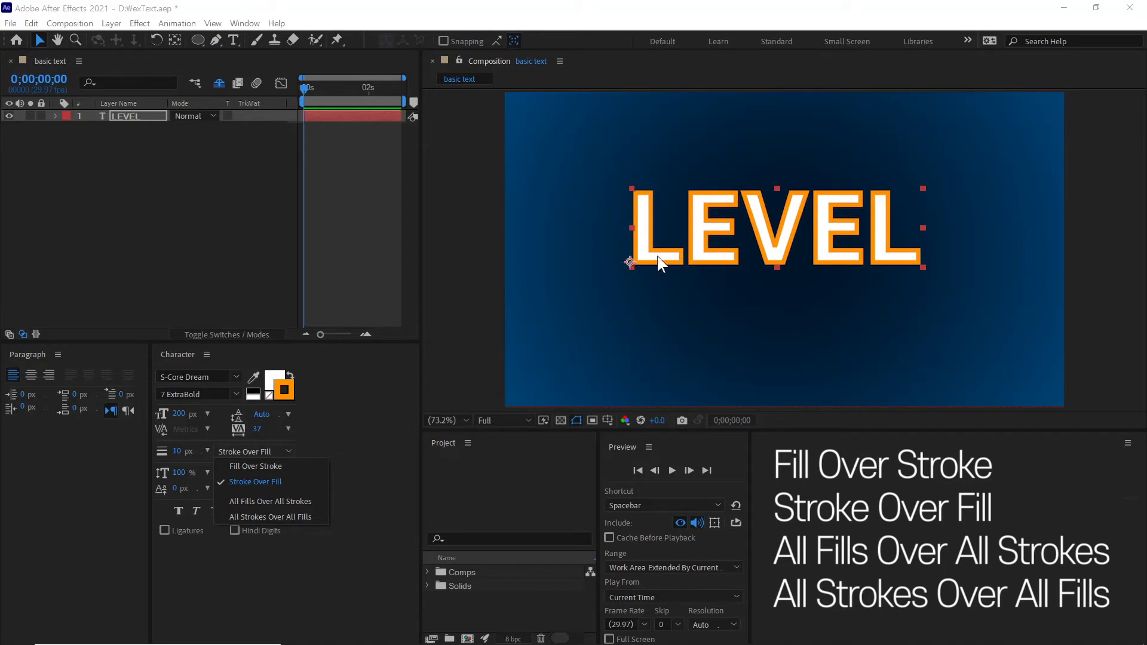
{"action": "left_click", "coordinate": [640, 260]}
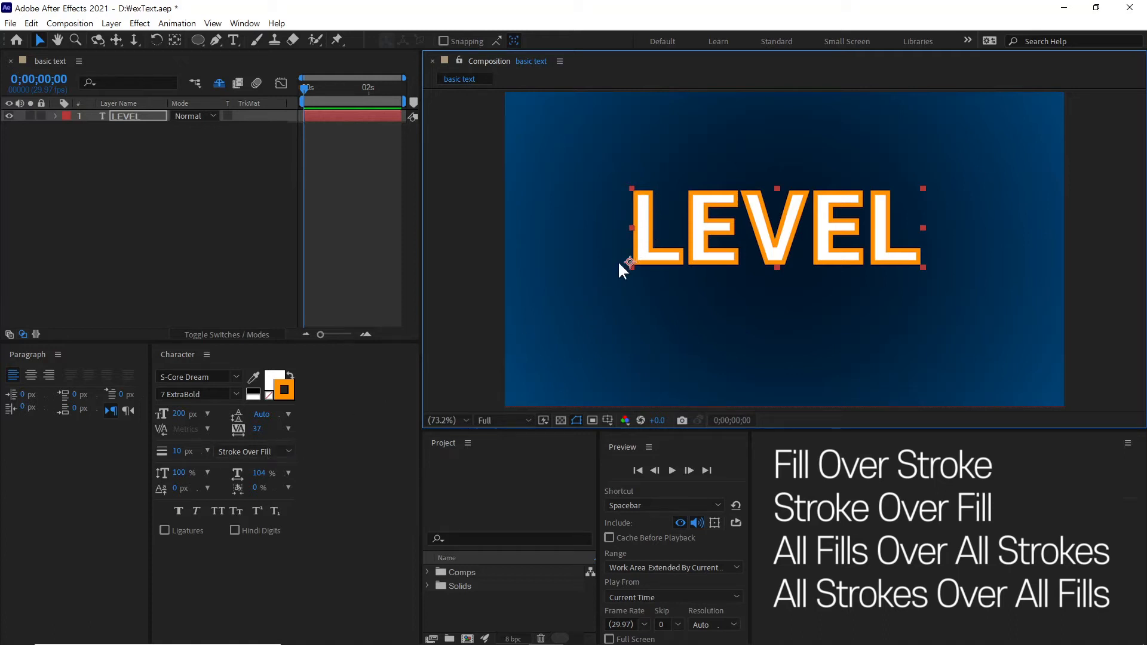
{"action": "left_click", "coordinate": [266, 450]}
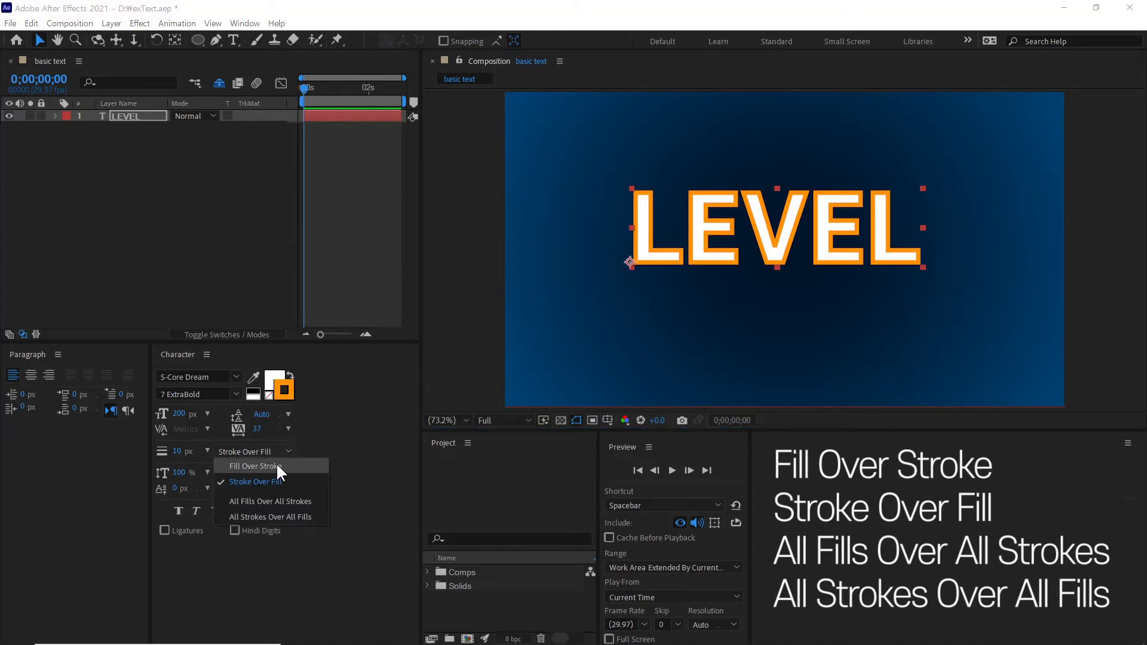
{"action": "left_click", "coordinate": [277, 466]}
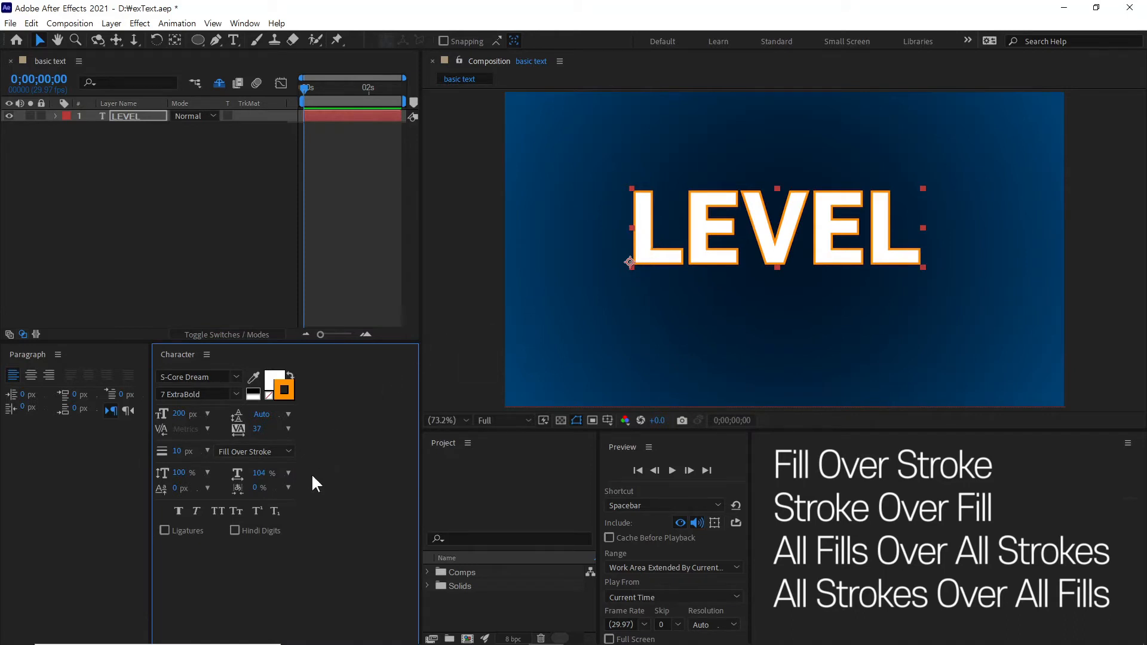
{"action": "left_click", "coordinate": [279, 453]}
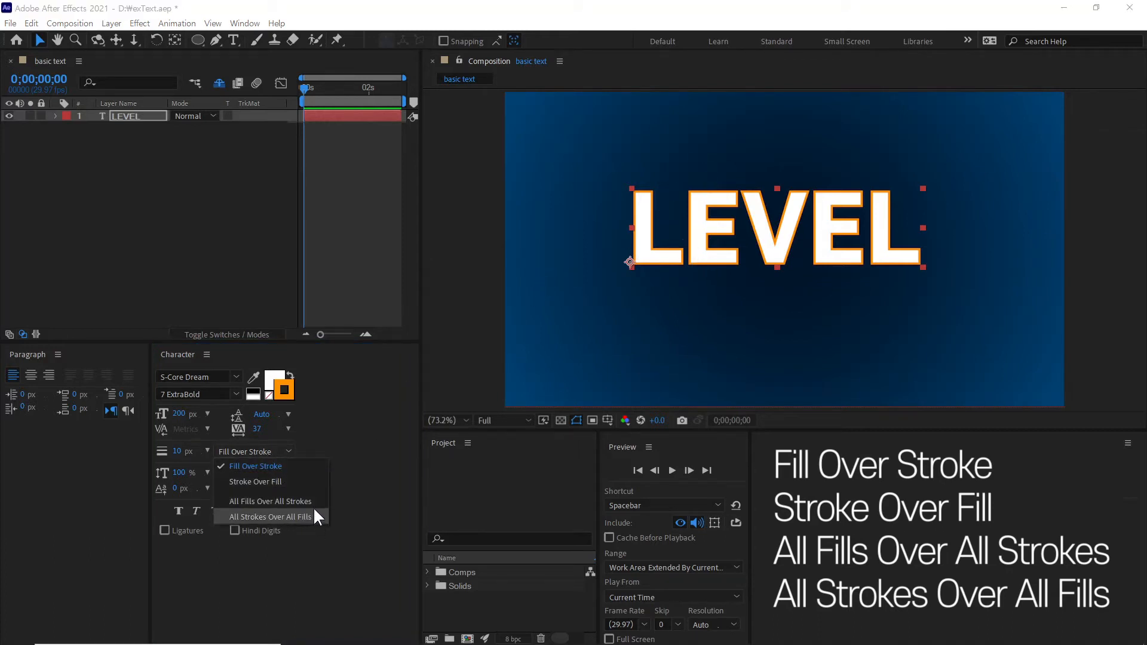
{"action": "left_click", "coordinate": [376, 415]}
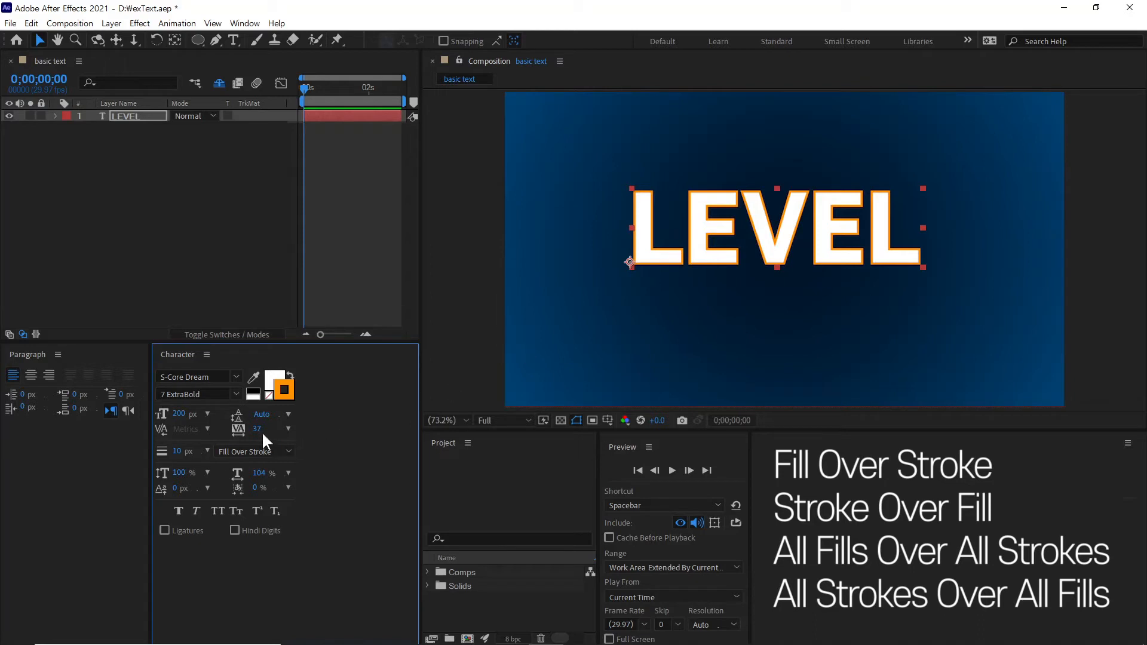
Tighten the tracking of the LEVEL text to -208 so that the letters overlap
{"action": "left_click_drag", "start_coordinate": [258, 429], "coordinate": [94, 445]}
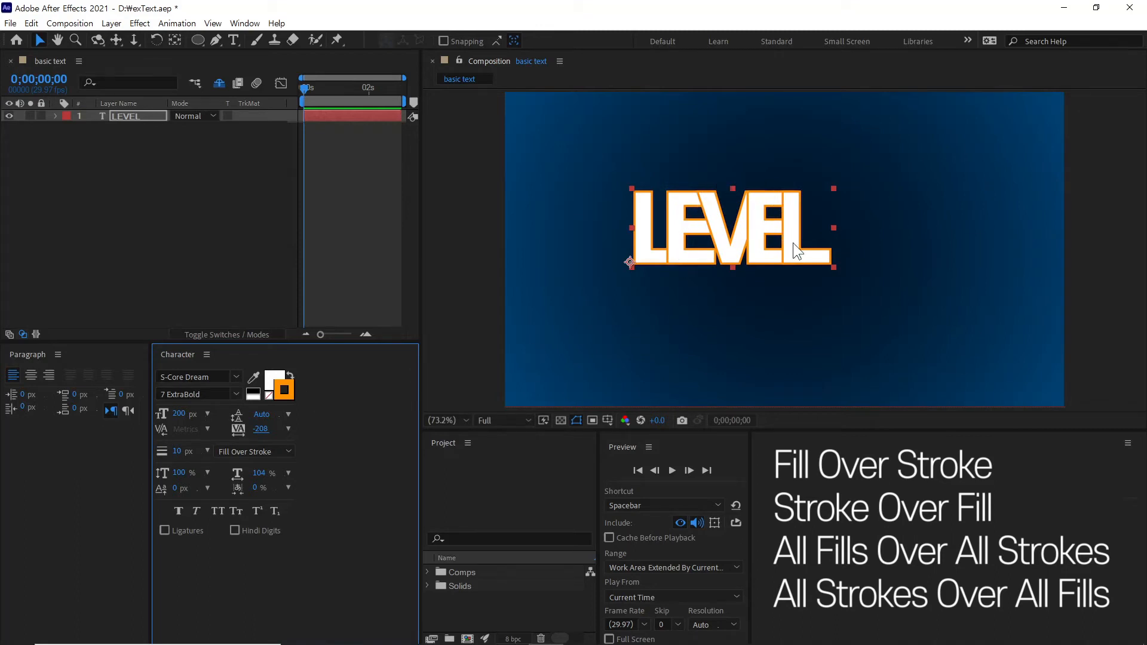
{"action": "key", "text": "period"}
{"action": "scroll", "coordinate": [706, 200], "scroll_direction": "up", "scroll_amount": 3}
{"action": "scroll", "coordinate": [774, 234], "scroll_direction": "down", "scroll_amount": 3}
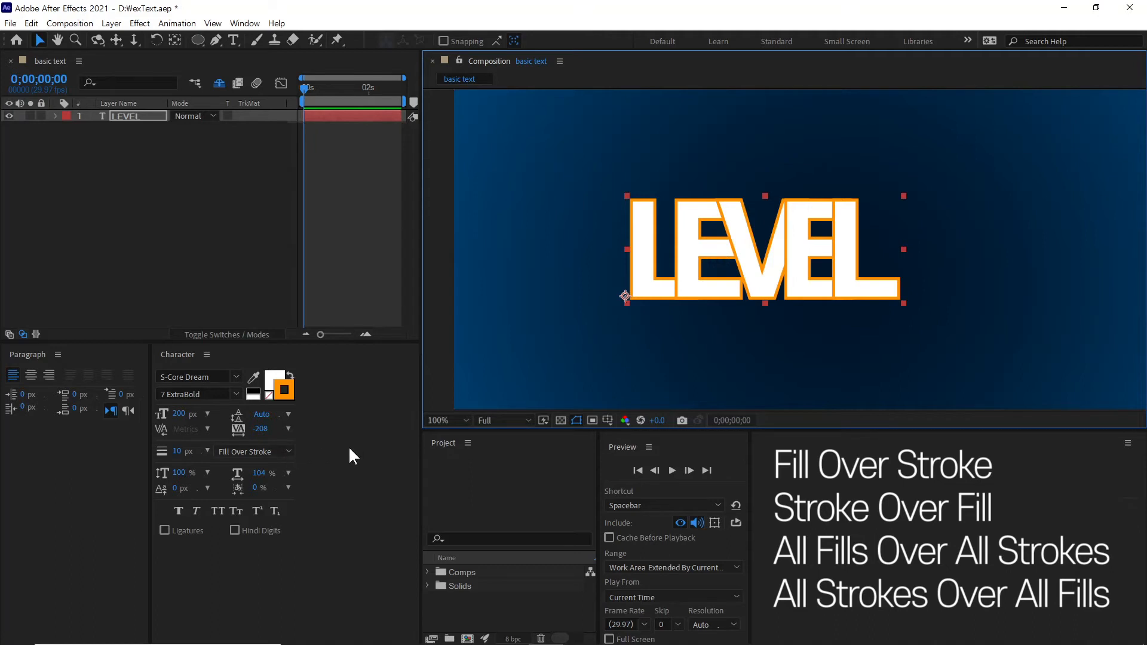
Compare All Fills Over All Strokes with All Strokes Over All Fills on the overlapping letters, ending on All Fills Over All Strokes
{"action": "left_click", "coordinate": [283, 458]}
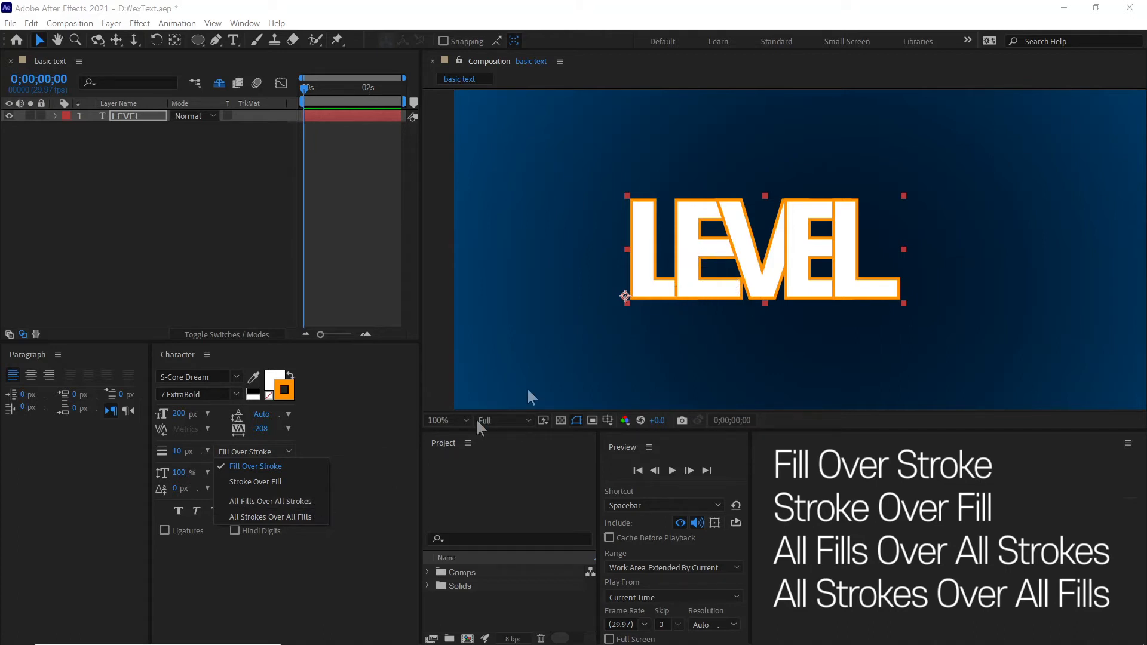
{"action": "left_click", "coordinate": [310, 500]}
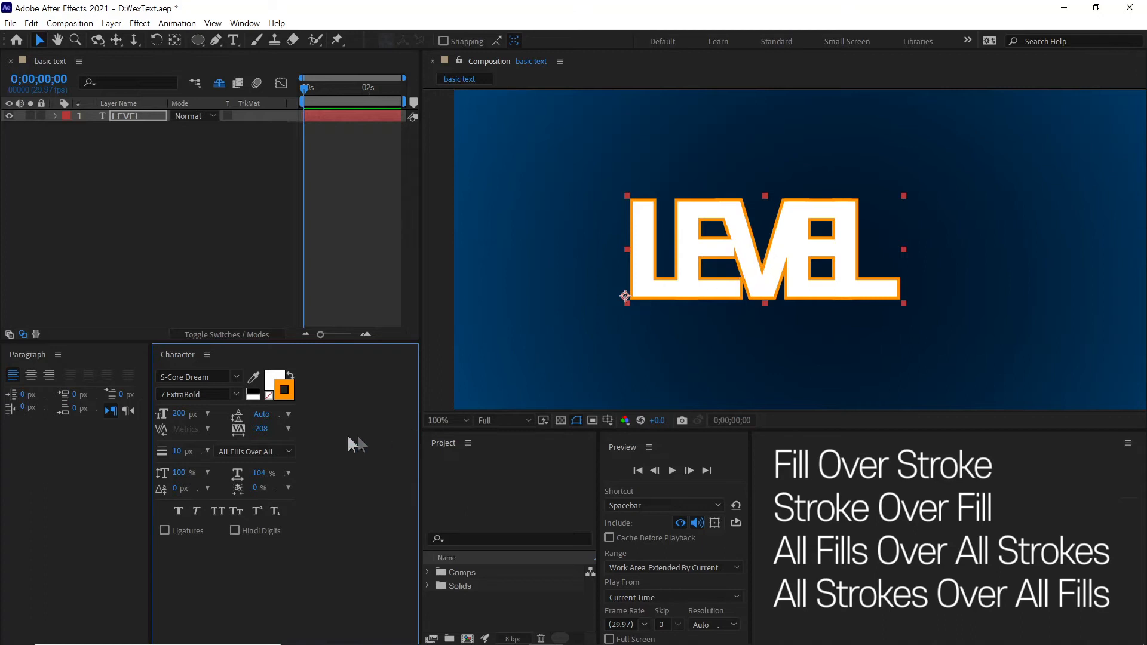
{"action": "left_click", "coordinate": [286, 453]}
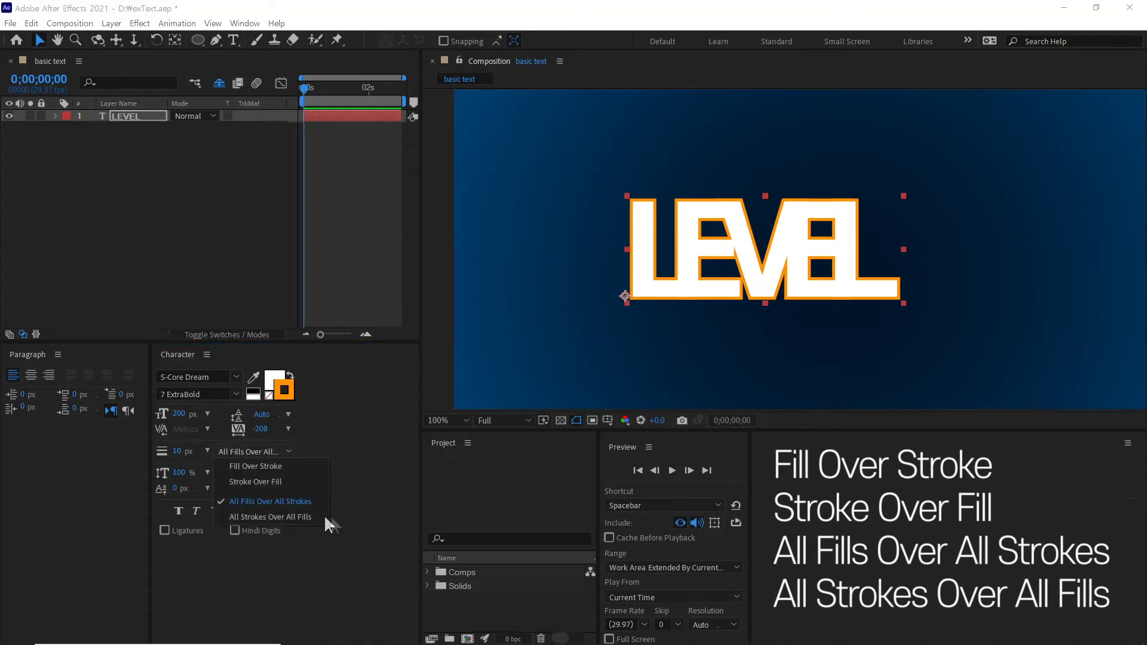
{"action": "left_click", "coordinate": [306, 516]}
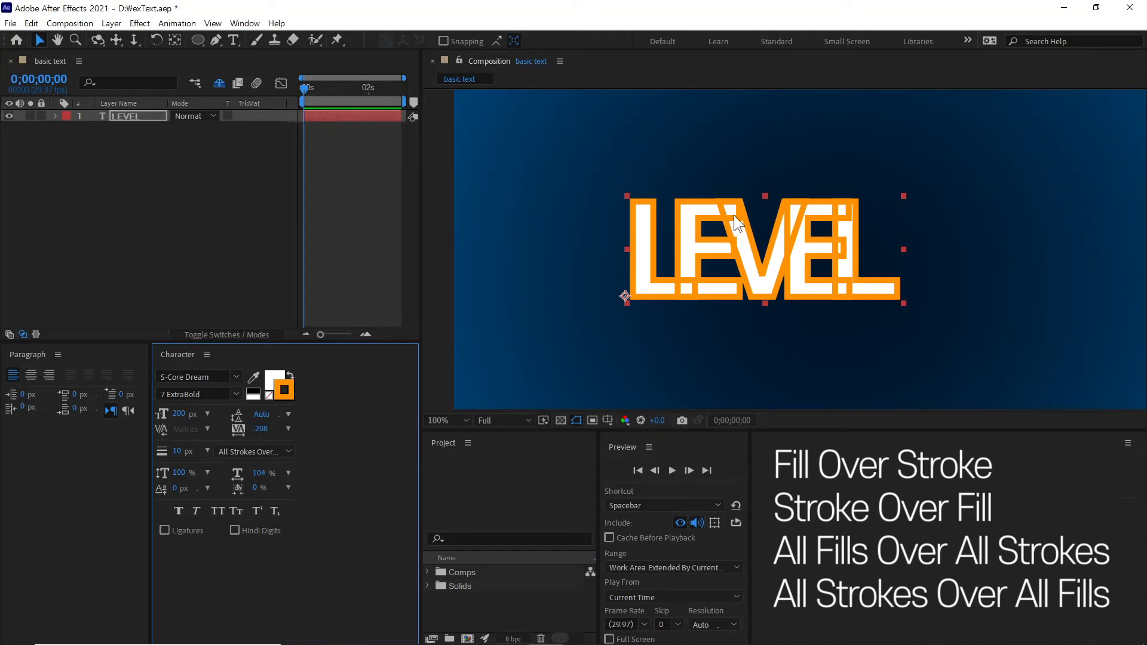
{"action": "left_click", "coordinate": [279, 451]}
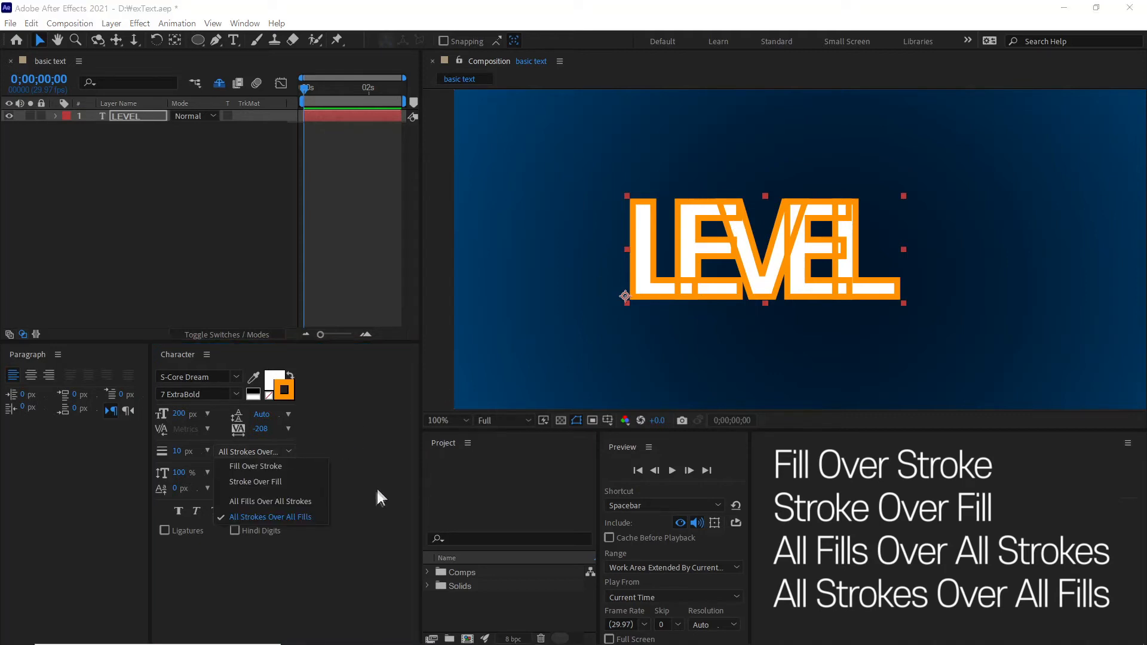
{"action": "left_click", "coordinate": [270, 502]}
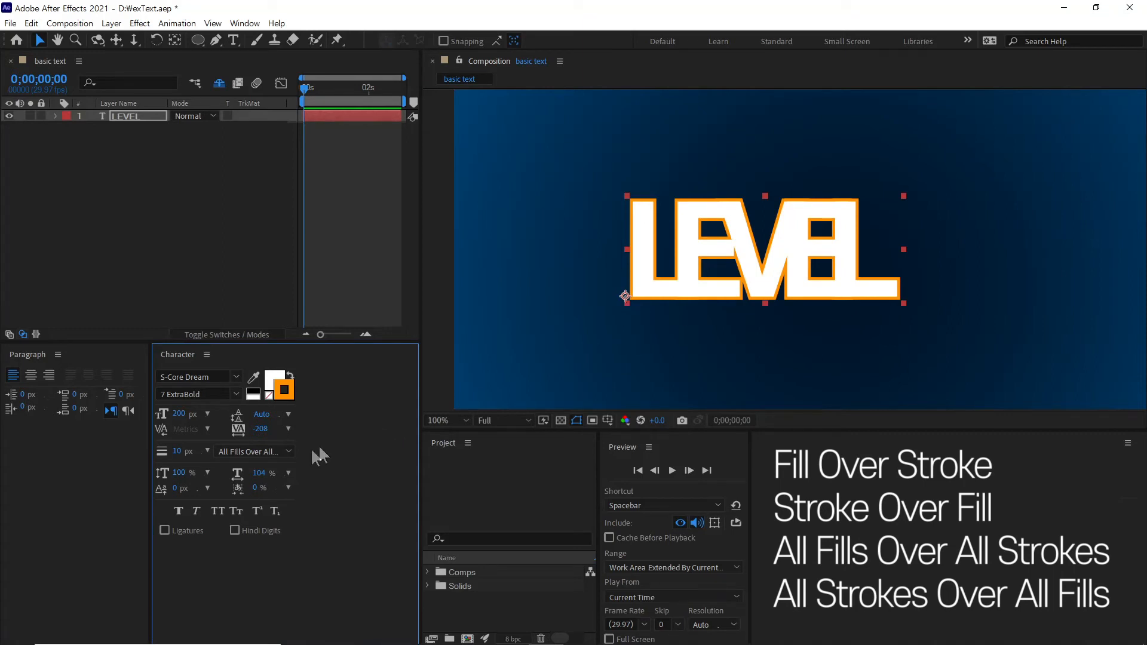
Reset the tracking of the LEVEL text to 0
{"action": "left_click_drag", "start_coordinate": [259, 433], "coordinate": [274, 441]}
{"action": "type", "text": "0"}
{"action": "key", "text": "Return"}
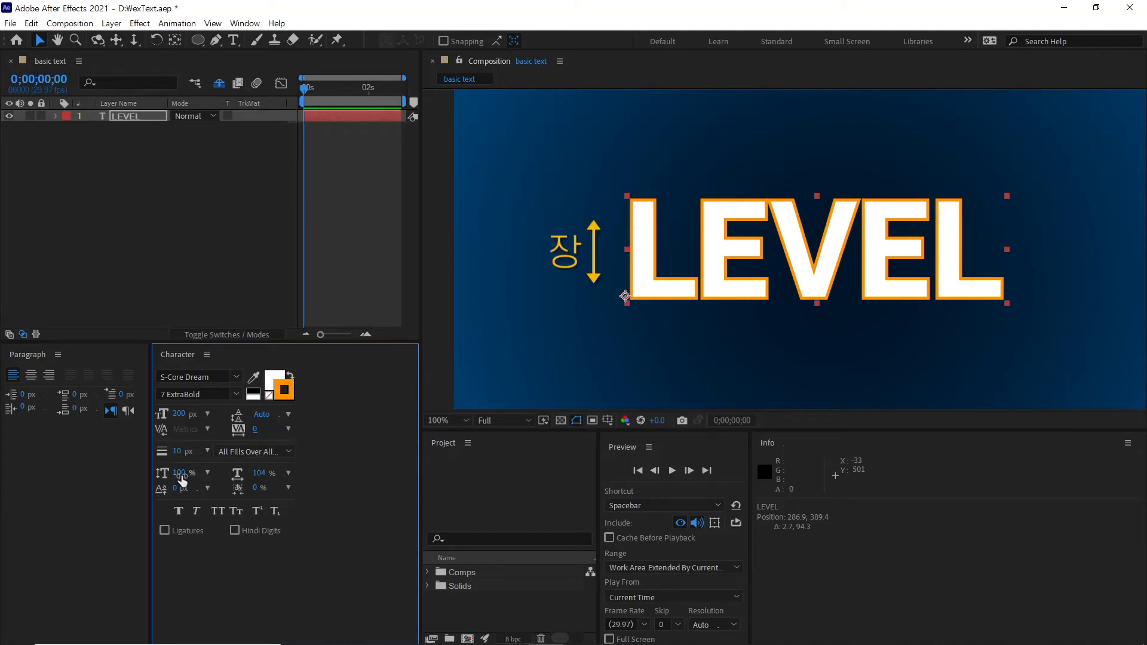
Try other vertical scales on the LEVEL text and return the vertical scale to 100%
{"action": "left_click", "coordinate": [207, 472]}
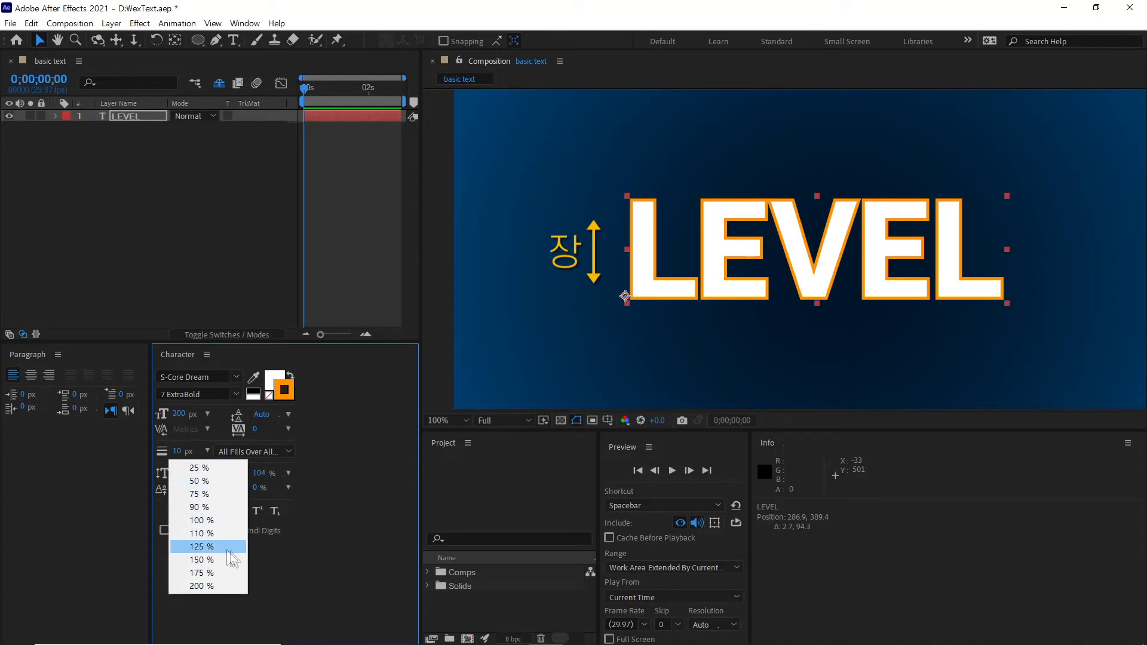
{"action": "left_click", "coordinate": [335, 541]}
{"action": "mouse_move", "coordinate": [180, 471]}
{"action": "left_mouse_down"}
{"action": "mouse_move", "coordinate": [210, 475]}
{"action": "mouse_move", "coordinate": [186, 473]}
{"action": "left_mouse_up"}
{"action": "left_click", "coordinate": [186, 472]}
{"action": "type", "text": "100"}
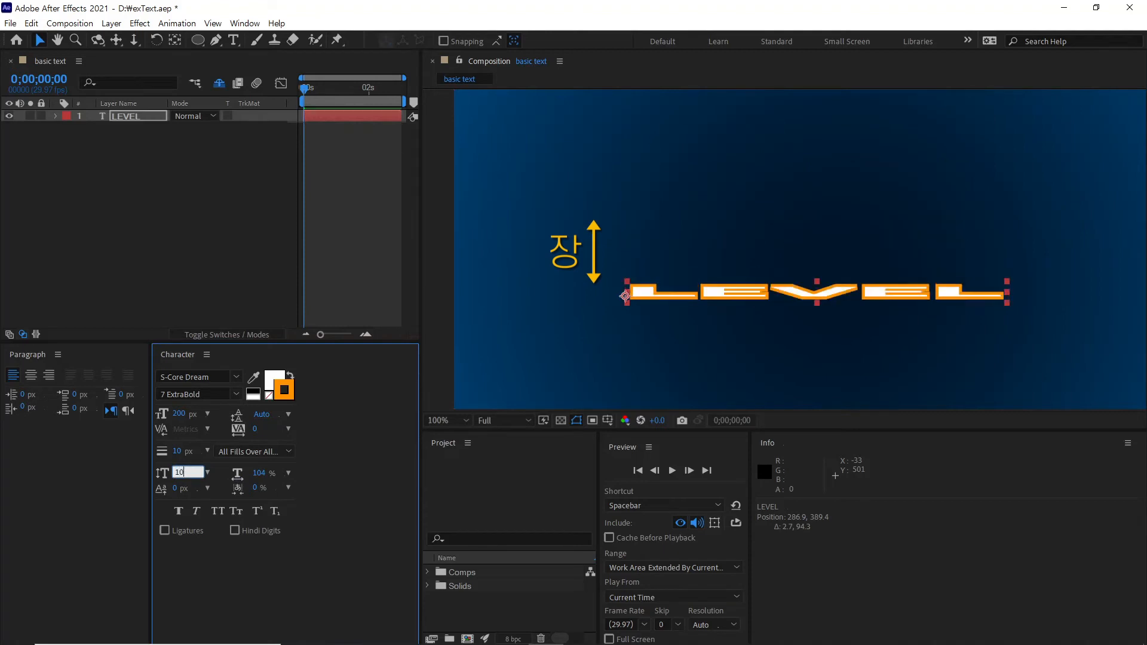
{"action": "key", "text": "Return"}
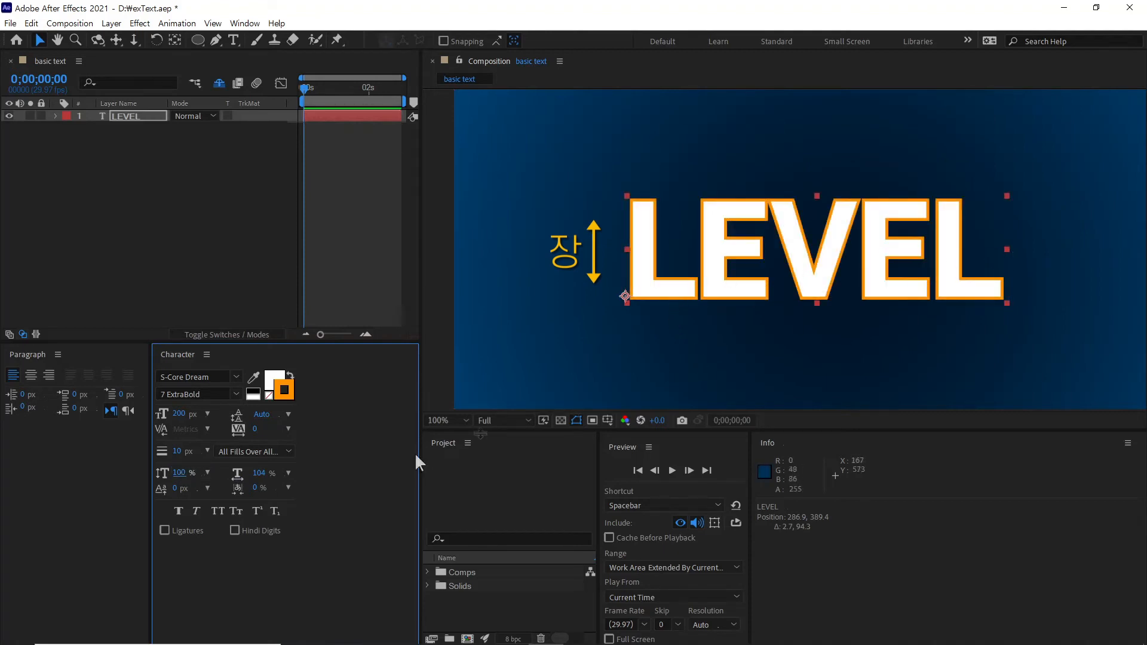
Set the LEVEL text's horizontal scale to 100%, try other widths and return it to 100%
{"action": "left_click", "coordinate": [261, 473]}
{"action": "type", "text": "100"}
{"action": "key", "text": "Return"}
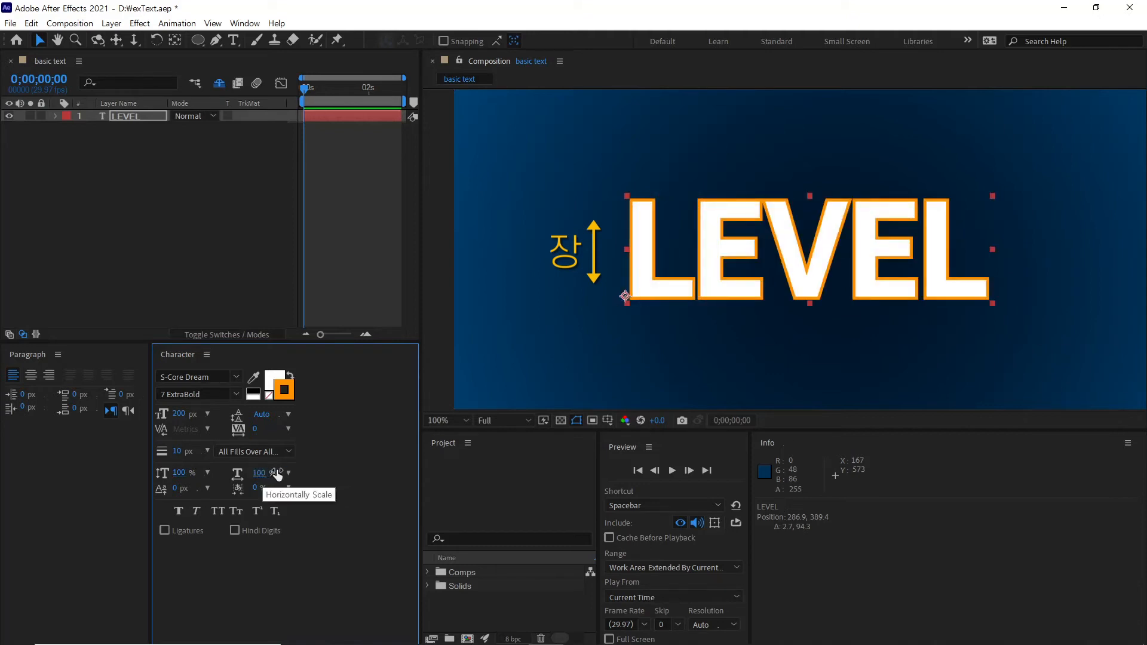
{"action": "mouse_move", "coordinate": [263, 480]}
{"action": "left_mouse_down"}
{"action": "mouse_move", "coordinate": [314, 481]}
{"action": "mouse_move", "coordinate": [268, 482]}
{"action": "left_mouse_up"}
{"action": "left_click", "coordinate": [265, 474]}
{"action": "type", "text": "100"}
{"action": "key", "text": "Return"}
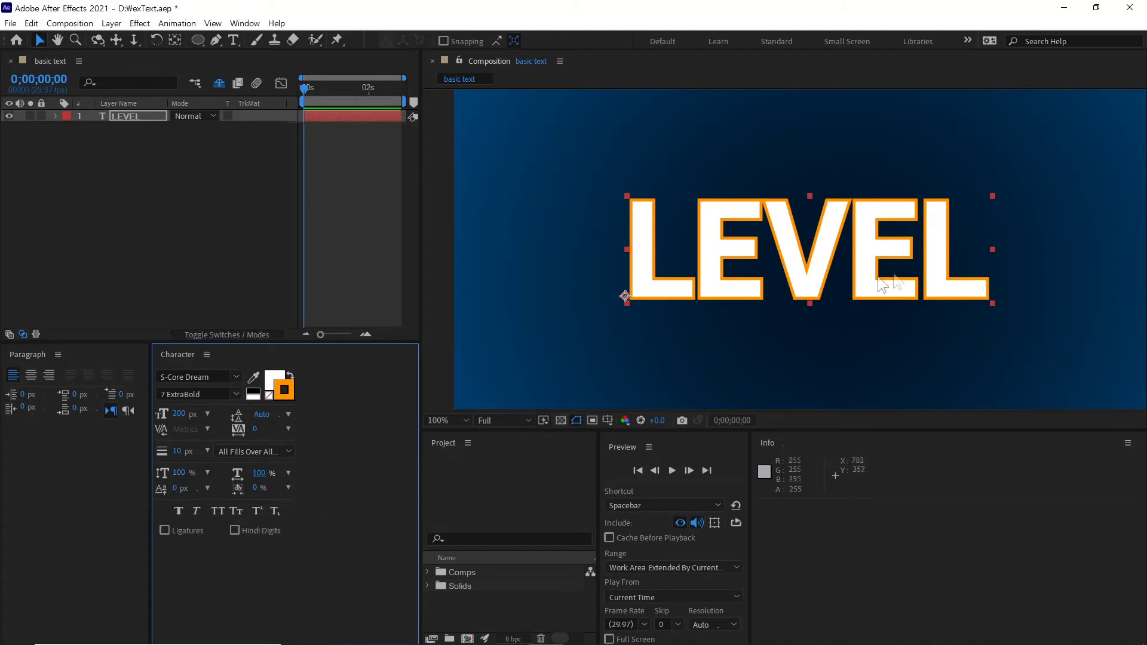
Add a 2 at the end of the text so it reads LEVEL2
{"action": "double_click", "coordinate": [973, 282]}
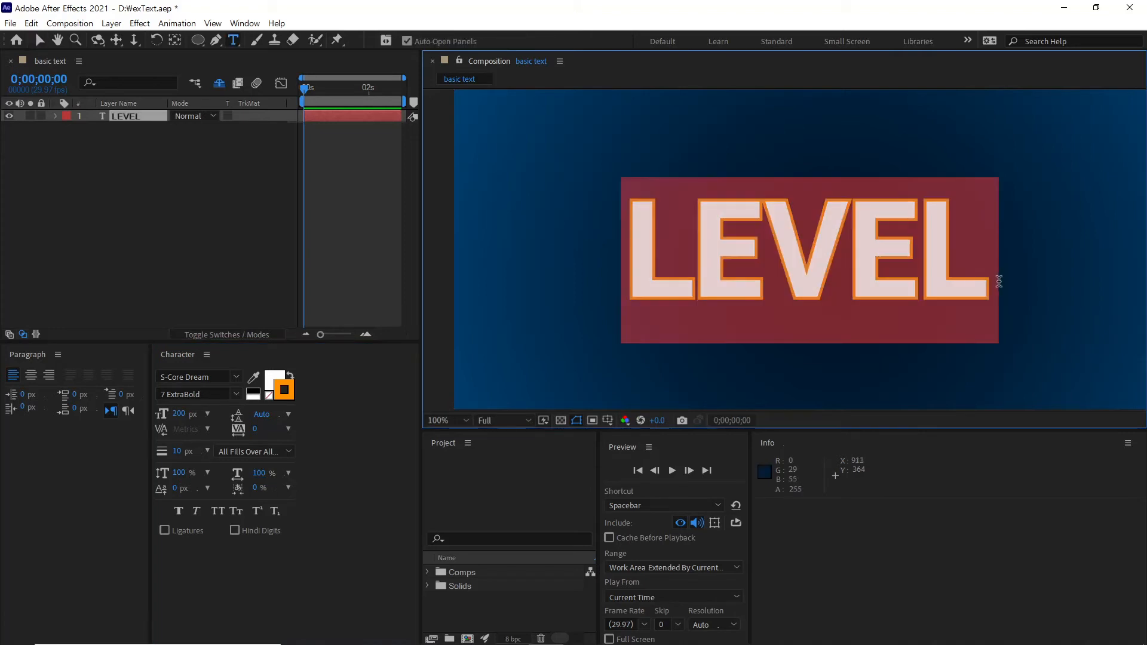
{"action": "left_click", "coordinate": [995, 282]}
{"action": "type", "text": "2"}
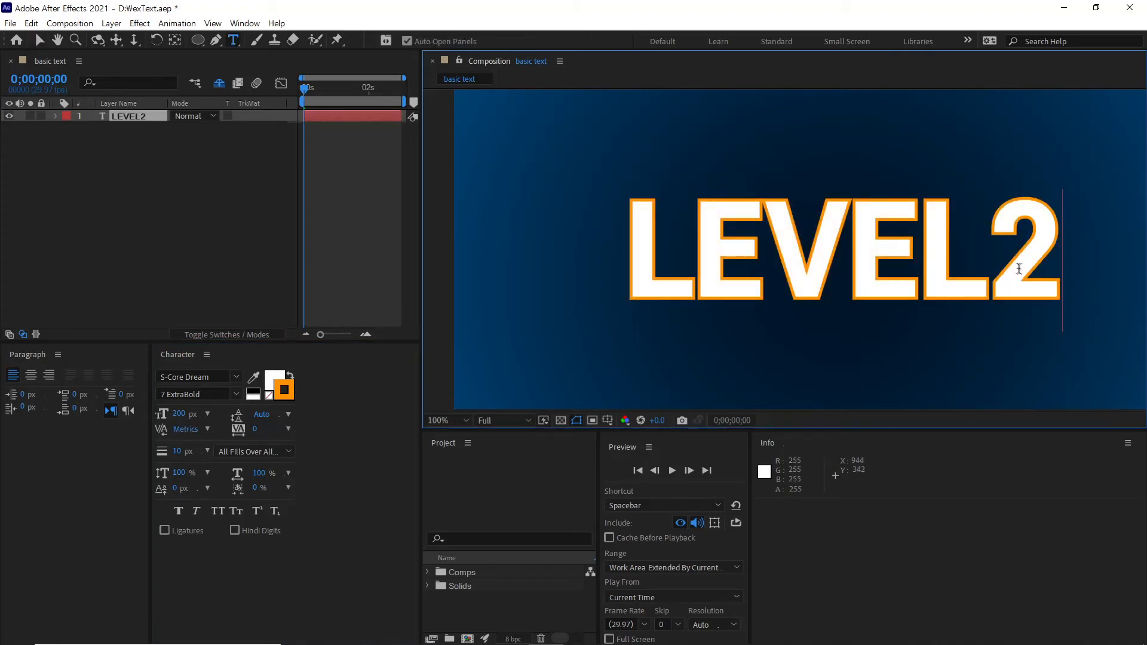
Try a baseline shift of 31 px on only the 2, and reset it to 0 px
{"action": "key", "text": "shift+Left"}
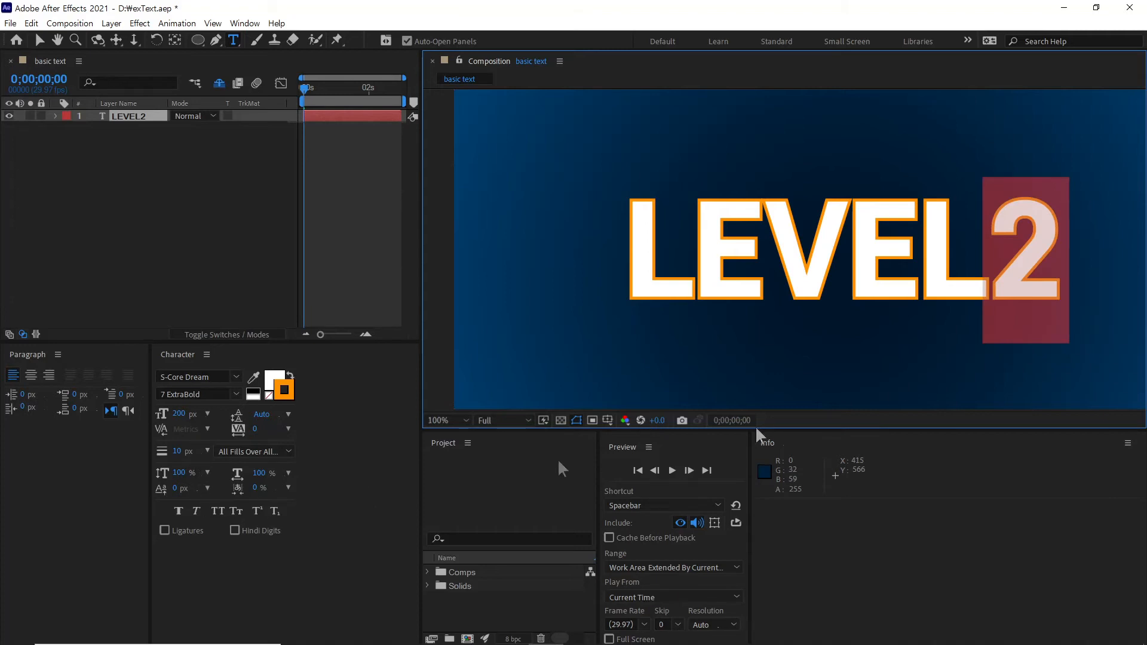
{"action": "mouse_move", "coordinate": [175, 495]}
{"action": "left_mouse_down"}
{"action": "mouse_move", "coordinate": [306, 495]}
{"action": "mouse_move", "coordinate": [45, 490]}
{"action": "mouse_move", "coordinate": [193, 489]}
{"action": "left_mouse_up"}
{"action": "left_click", "coordinate": [193, 489]}
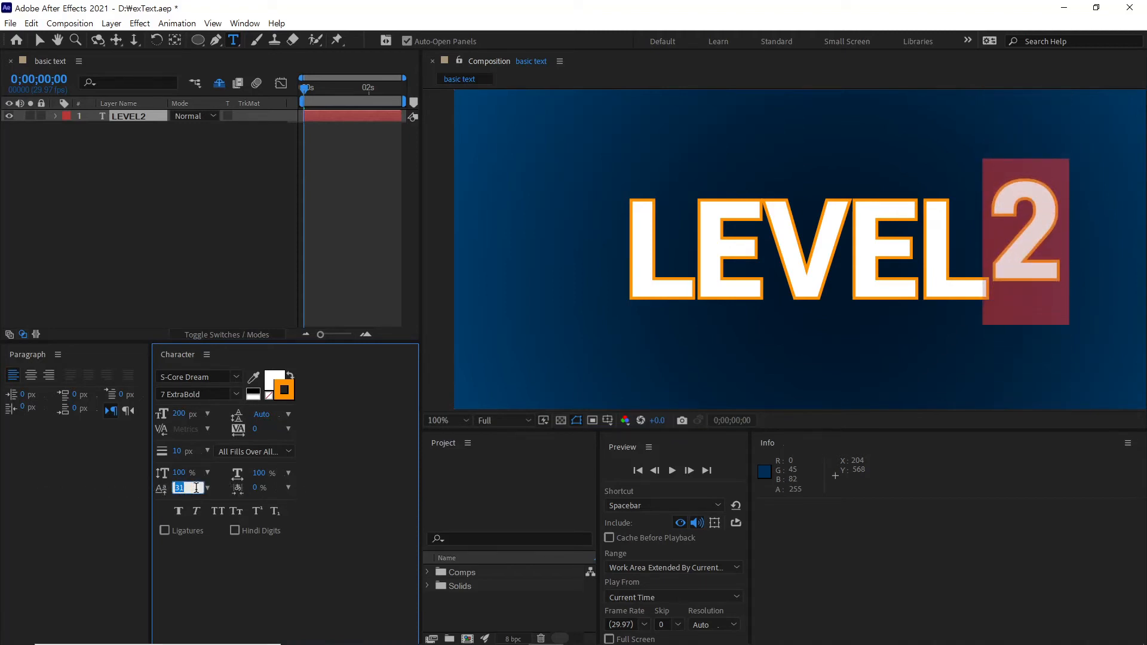
{"action": "type", "text": "0"}
{"action": "key", "text": "Return"}
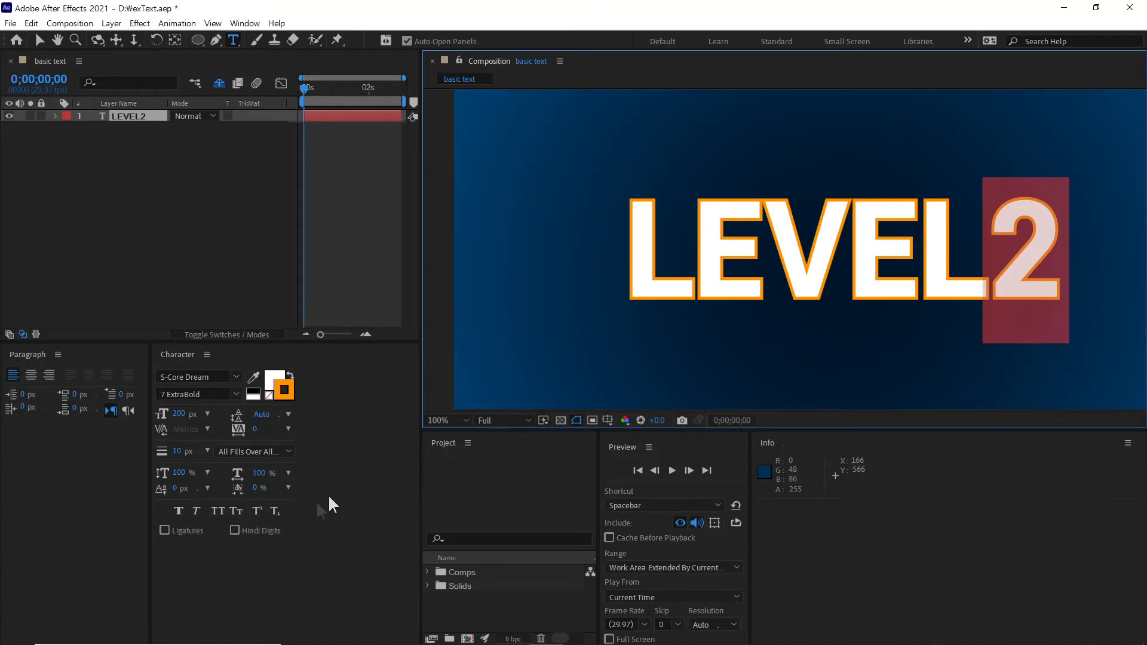
Try superscript on the 2, turn it off and apply subscript instead
{"action": "left_click", "coordinate": [256, 513]}
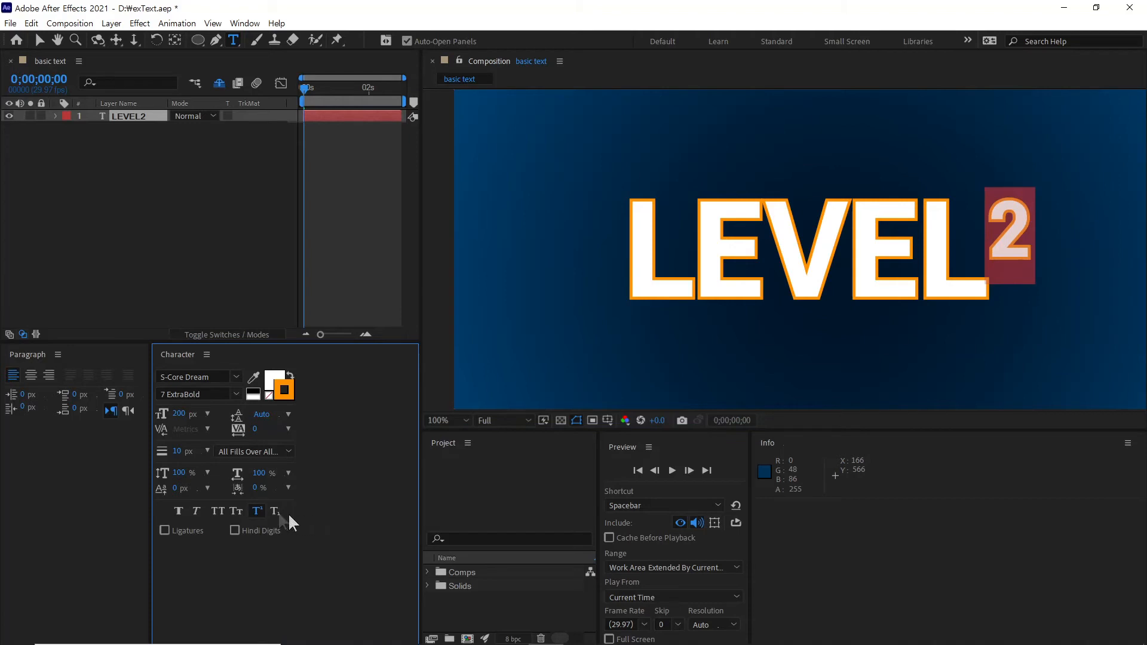
{"action": "left_click", "coordinate": [260, 511]}
{"action": "left_click", "coordinate": [275, 512]}
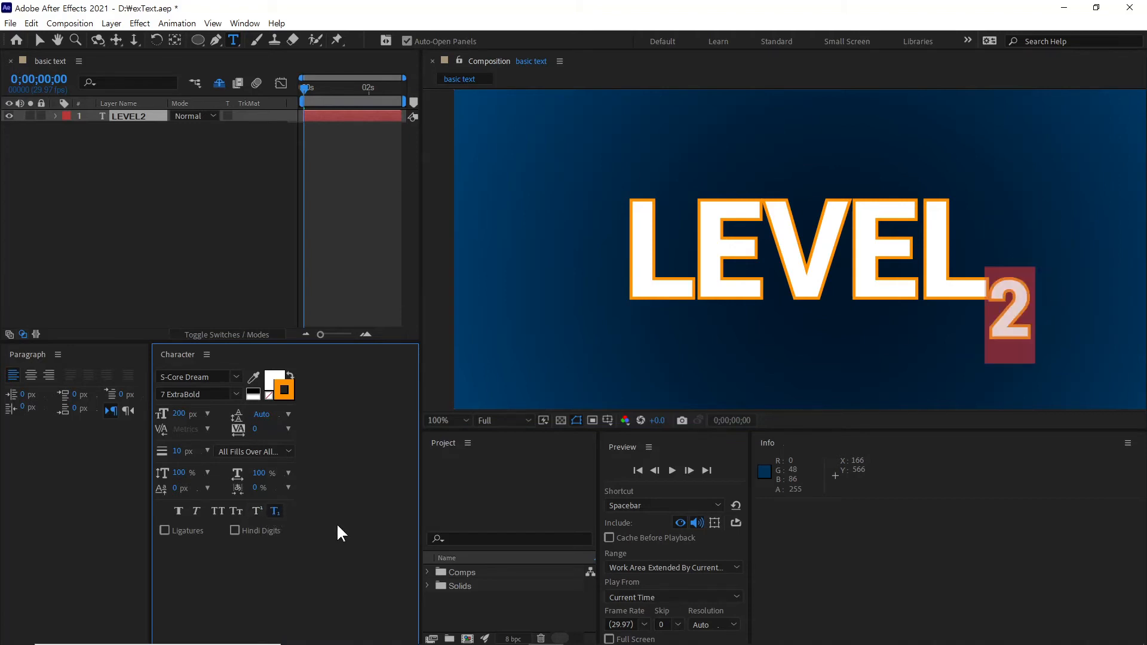
Turn off subscript on the 2, then try faux italic and faux bold on it and turn both off
{"action": "left_click", "coordinate": [275, 511]}
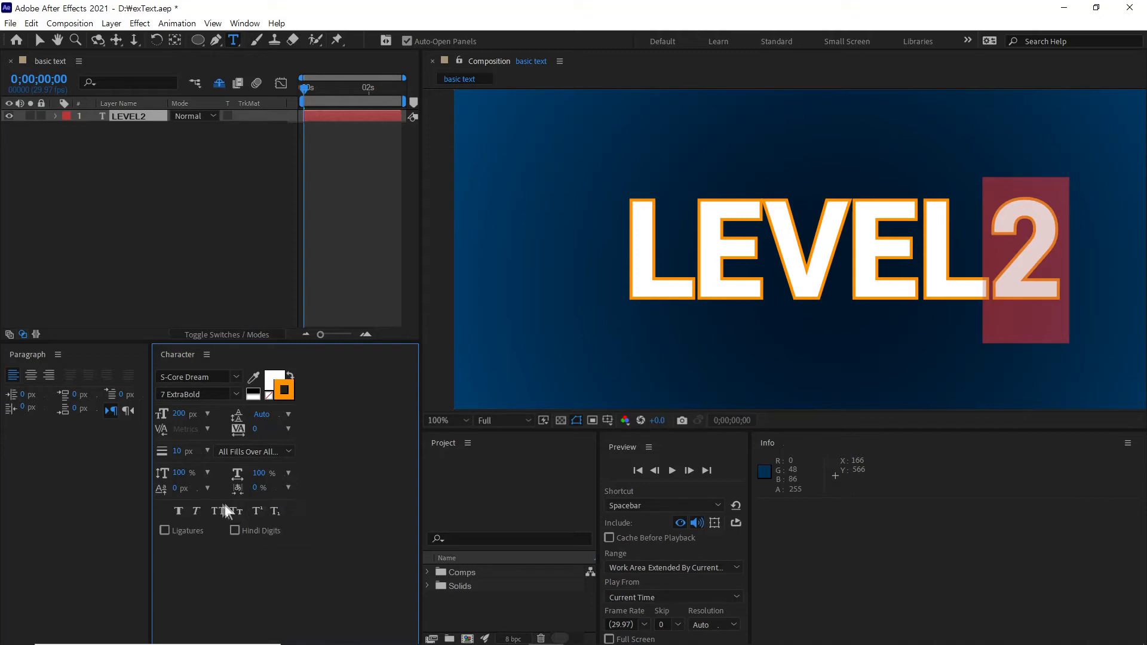
{"action": "left_click", "coordinate": [196, 507]}
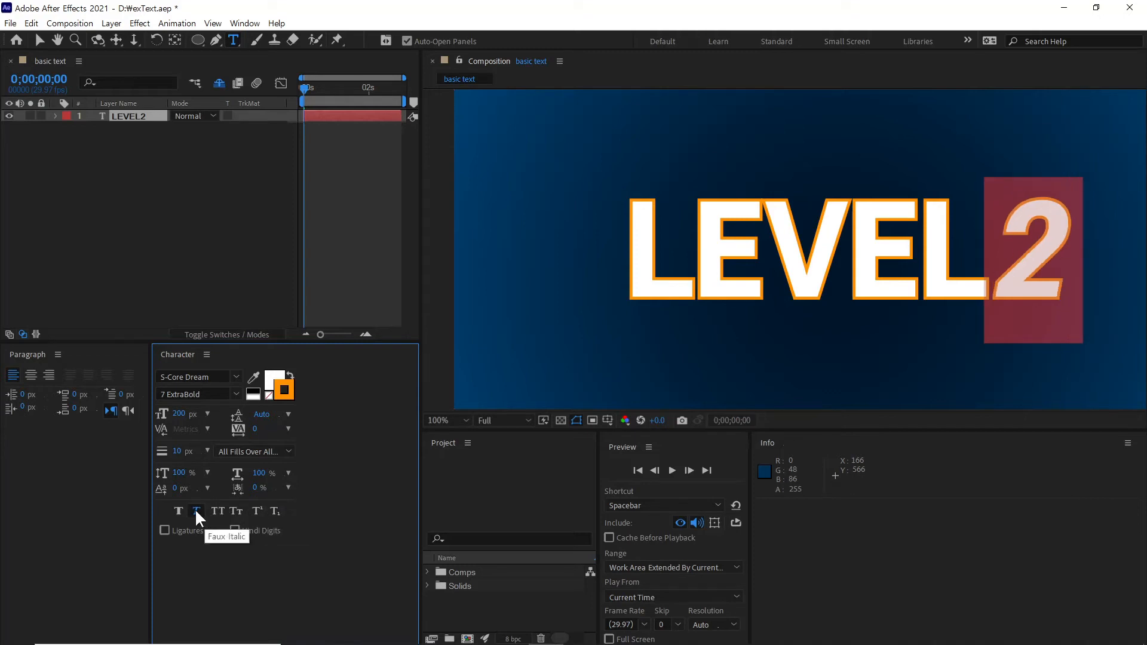
{"action": "left_click", "coordinate": [195, 508]}
{"action": "left_click", "coordinate": [180, 507]}
{"action": "left_click", "coordinate": [178, 506]}
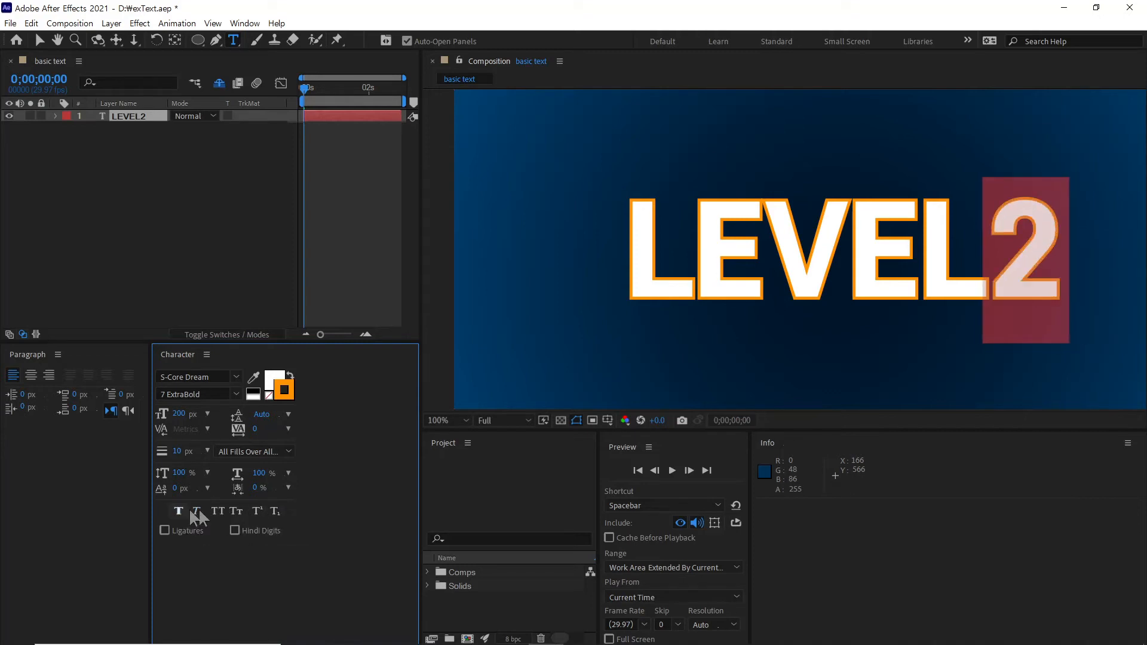
{"action": "left_click", "coordinate": [237, 510]}
Select the V in the middle of LEVEL2 and adjust its tsume
{"action": "left_click", "coordinate": [916, 281]}
{"action": "left_click_drag", "start_coordinate": [770, 266], "coordinate": [834, 262]}
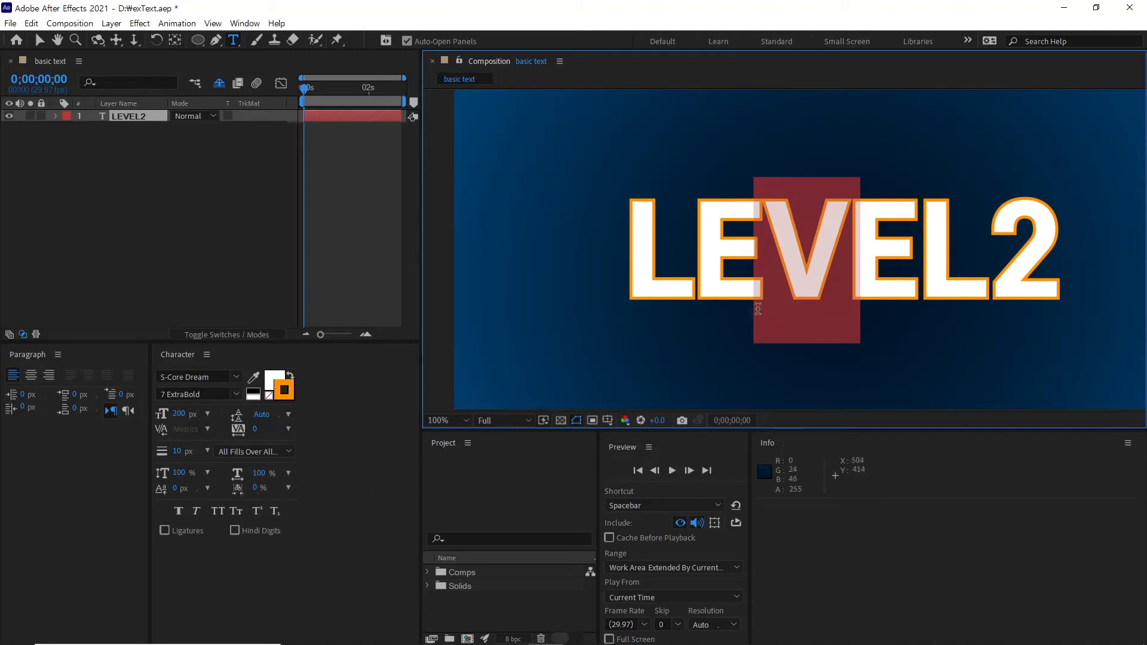
{"action": "left_click", "coordinate": [773, 273]}
{"action": "left_click_drag", "start_coordinate": [816, 247], "coordinate": [796, 258]}
{"action": "left_click_drag", "start_coordinate": [255, 488], "coordinate": [954, 448]}
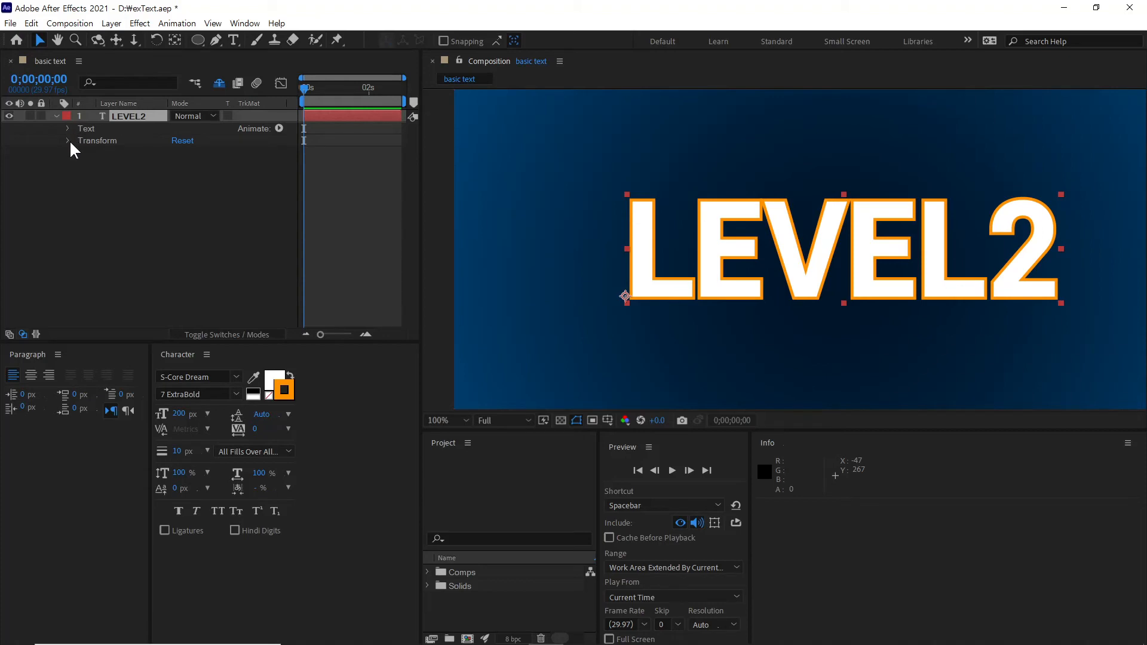
Expand the text layer's Transform and Text property groups to examine them, and select Source Text
{"action": "left_click", "coordinate": [67, 141]}
{"action": "left_click", "coordinate": [107, 141]}
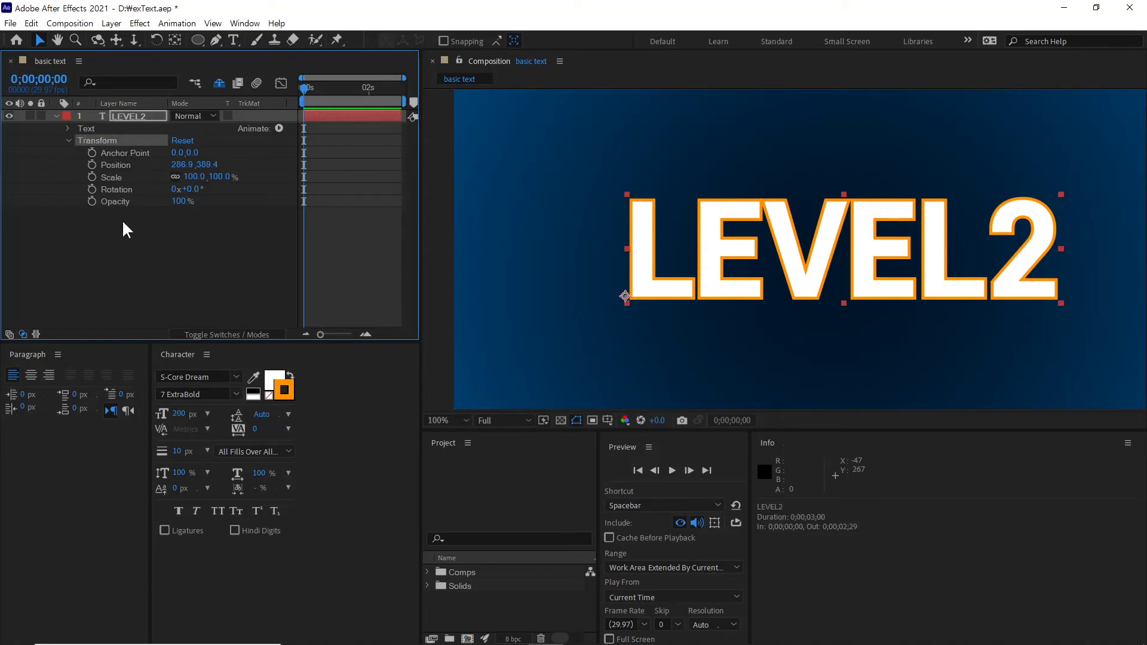
{"action": "left_click", "coordinate": [68, 129]}
{"action": "left_click", "coordinate": [89, 131]}
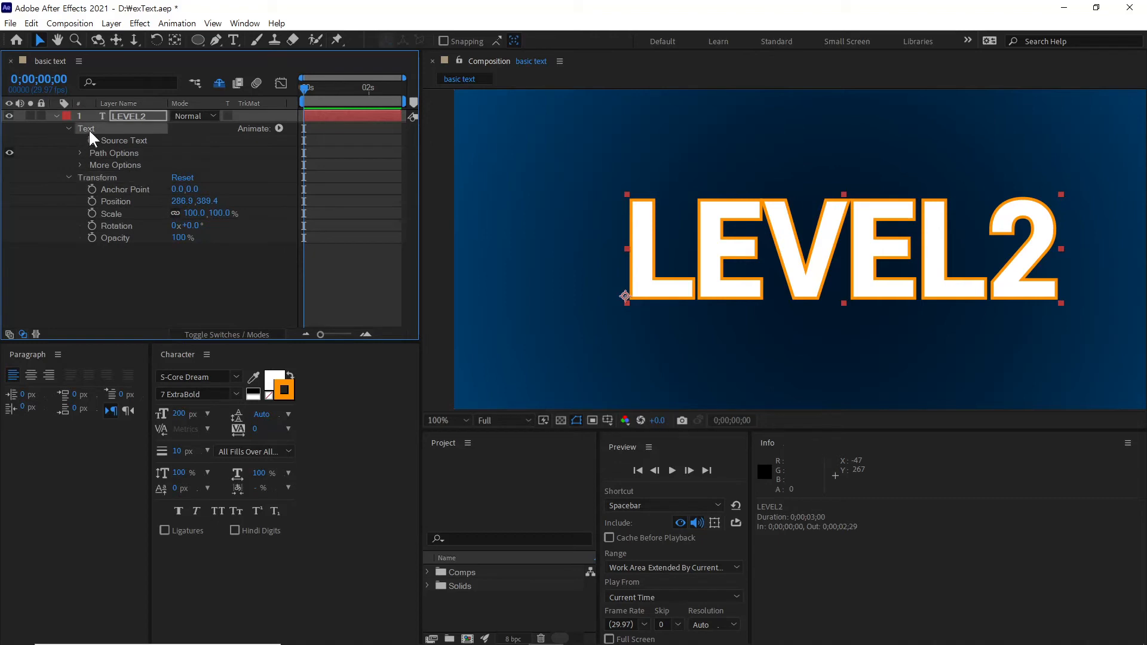
{"action": "left_click", "coordinate": [171, 151]}
{"action": "left_click", "coordinate": [131, 138]}
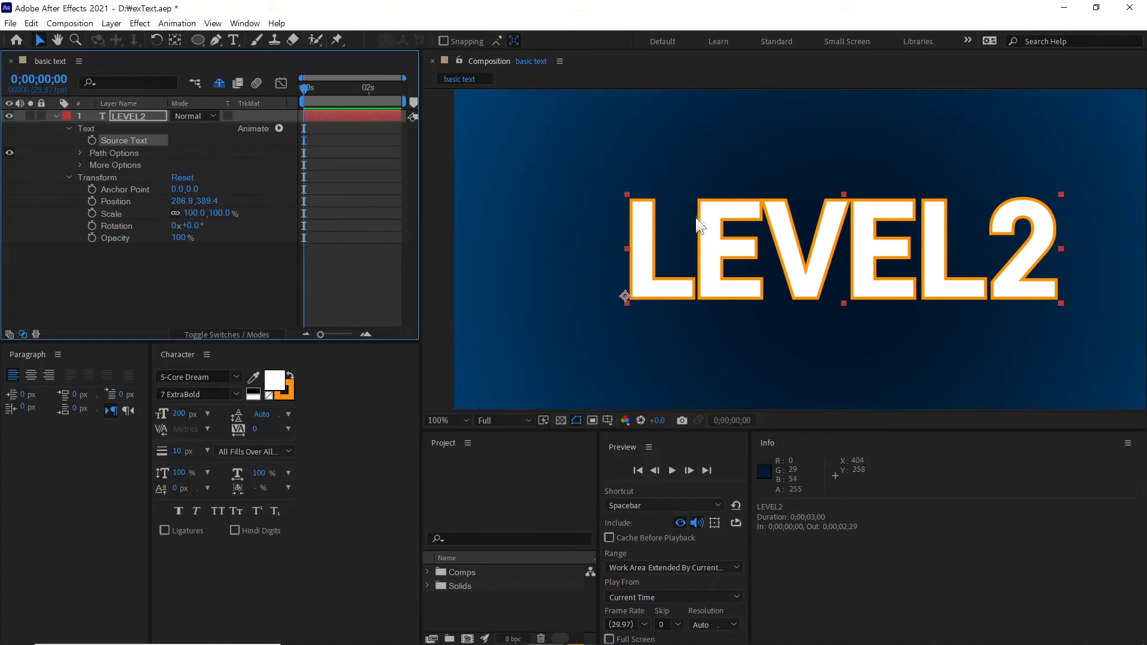
Enable Source Text keyframing at 0;00;00;00 and replace the 2 with 1 so the text reads LEVEL1
{"action": "left_click", "coordinate": [699, 258]}
{"action": "left_click", "coordinate": [92, 140]}
{"action": "double_click", "coordinate": [1010, 254]}
{"action": "left_click", "coordinate": [1013, 250]}
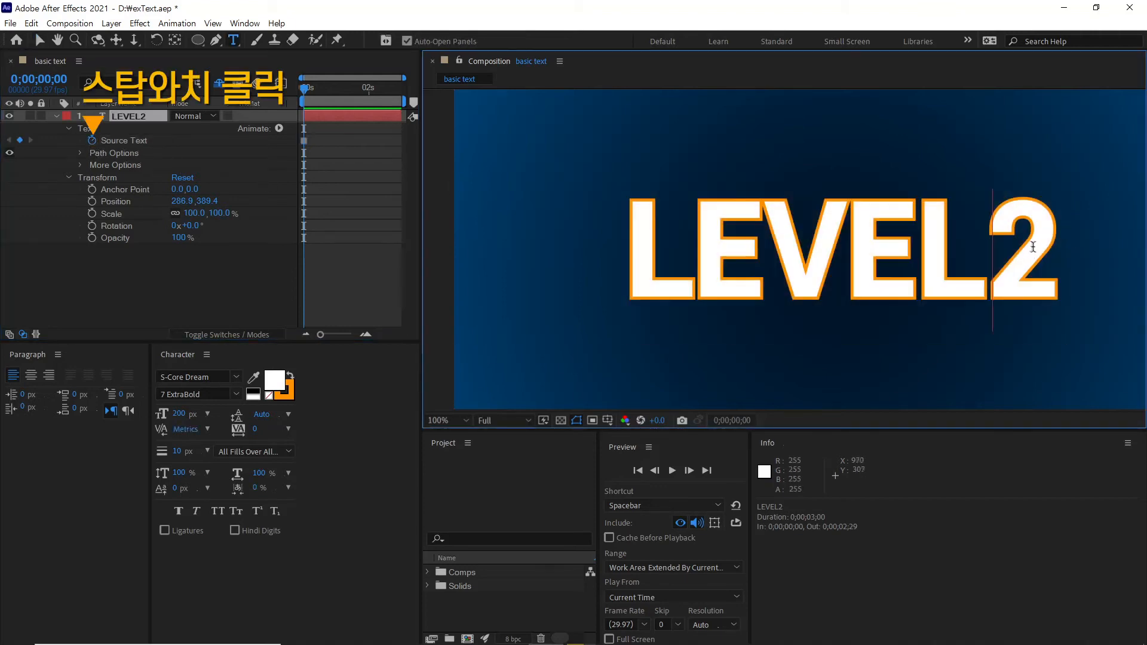
{"action": "left_click", "coordinate": [1056, 241], "text": "shift"}
{"action": "type", "text": "1"}
Keyframe the source text as LEVEL2 at 0;00;00;12 and as LEVEL3 at 0;00;00;22
{"action": "left_click_drag", "start_coordinate": [303, 87], "coordinate": [317, 89]}
{"action": "left_click_drag", "start_coordinate": [1002, 245], "coordinate": [1054, 248]}
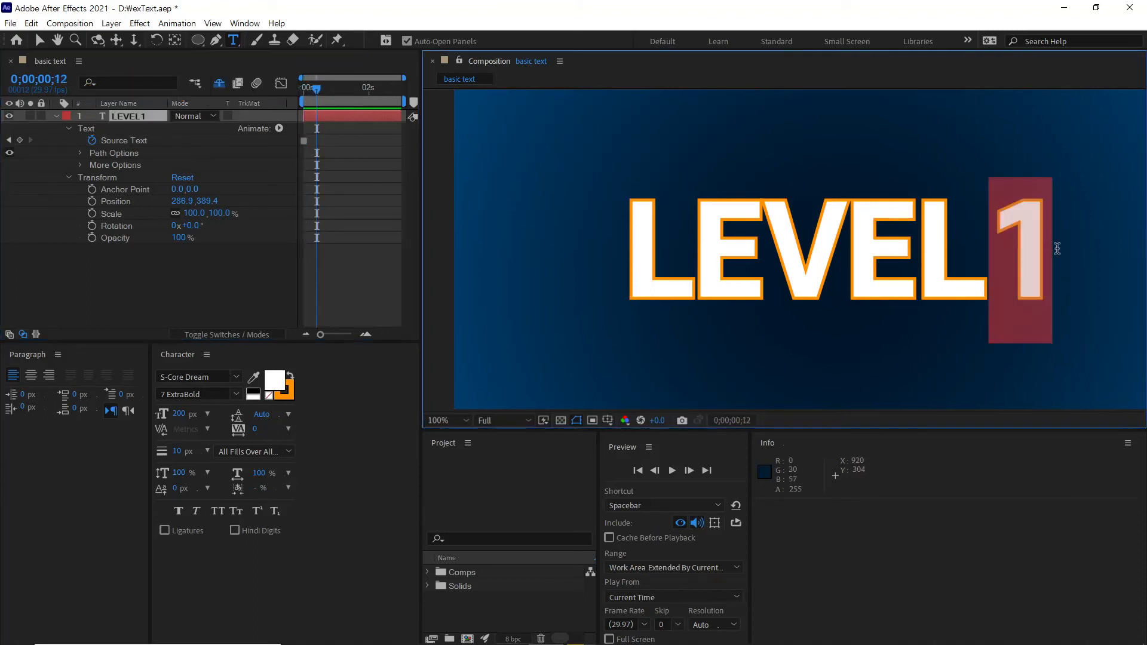
{"action": "type", "text": "2"}
{"action": "left_click_drag", "start_coordinate": [317, 88], "coordinate": [328, 90]}
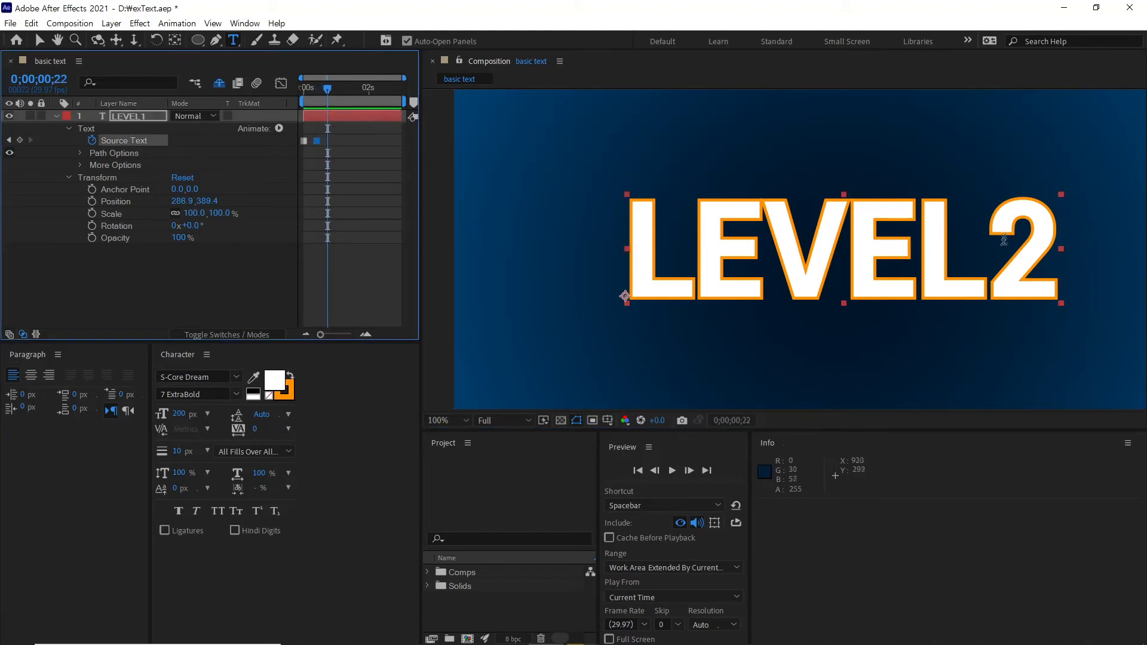
{"action": "left_click_drag", "start_coordinate": [1003, 240], "coordinate": [1055, 248]}
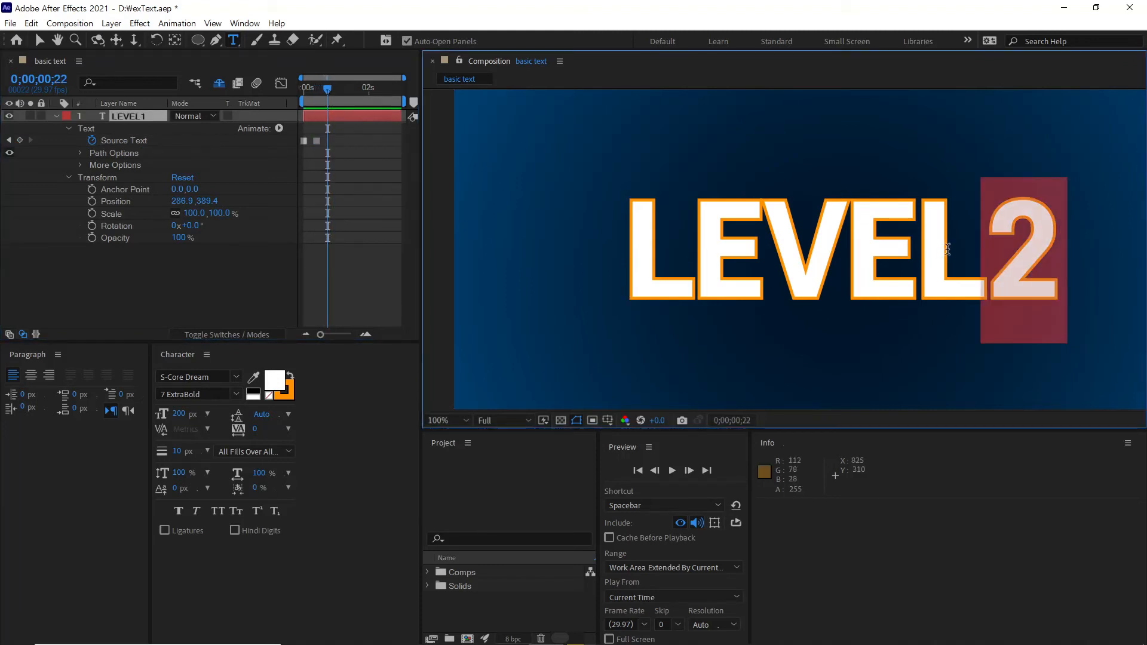
{"action": "type", "text": "3"}
Preview the animation of the changing level number and stop the playback
{"action": "mouse_move", "coordinate": [324, 90]}
{"action": "left_mouse_down"}
{"action": "mouse_move", "coordinate": [294, 84]}
{"action": "mouse_move", "coordinate": [330, 91]}
{"action": "left_mouse_up"}
{"action": "key", "text": "space"}
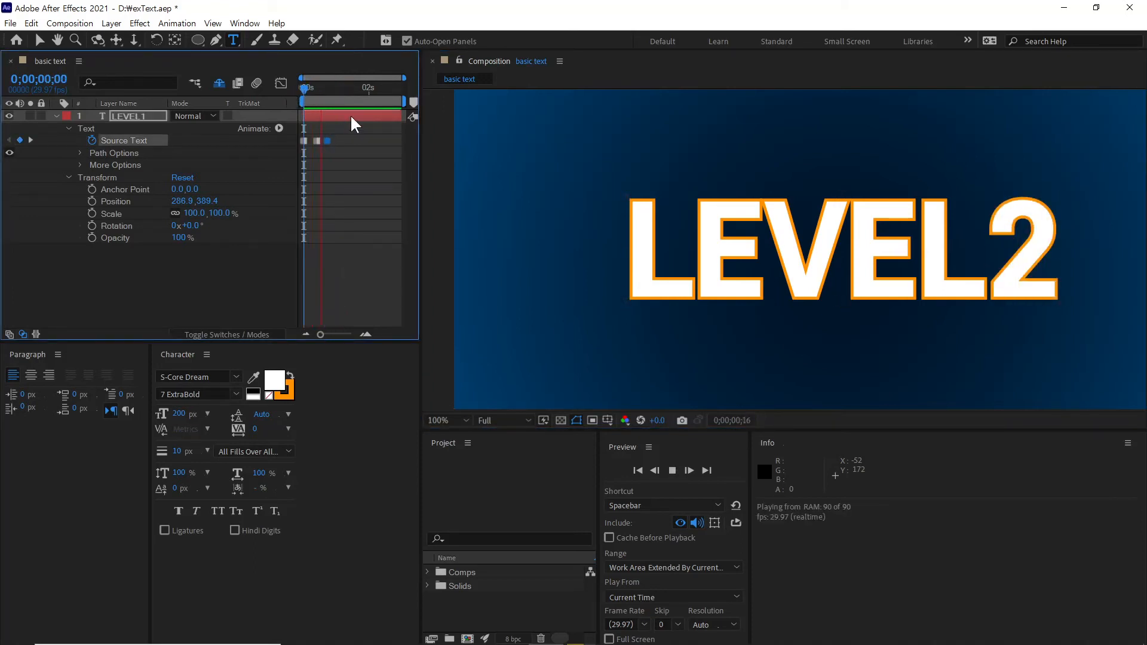
{"action": "key", "text": "space"}
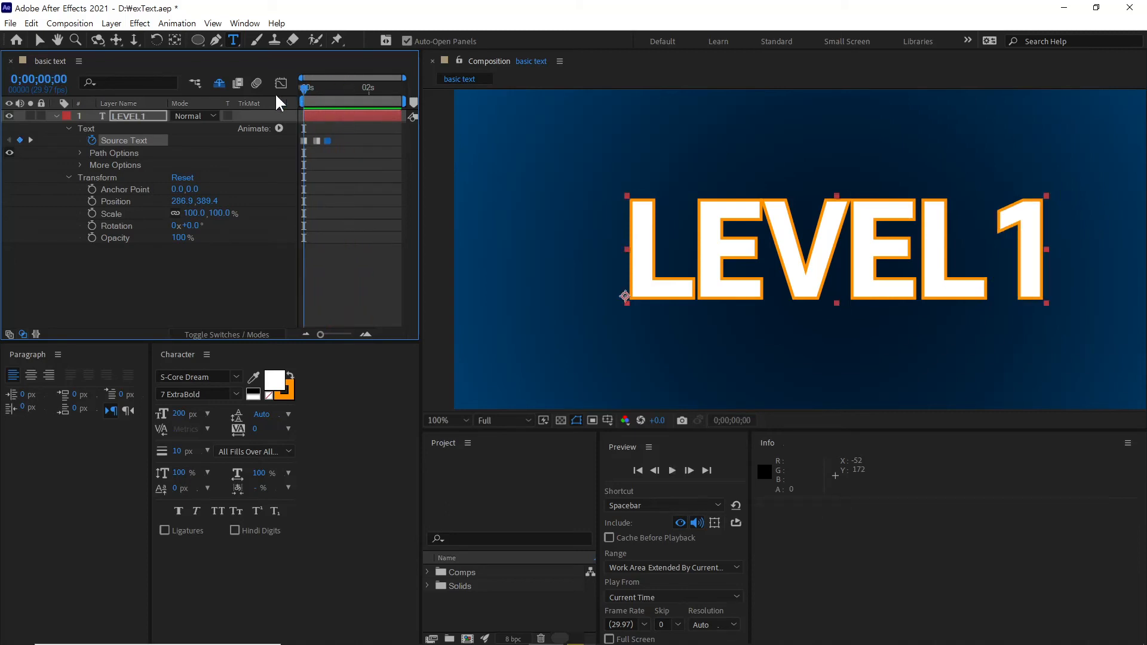
Remove all Source Text keyframes by disabling its animation, and expand the text layer's Path Options
{"action": "left_click", "coordinate": [91, 139]}
{"action": "left_click", "coordinate": [79, 153]}
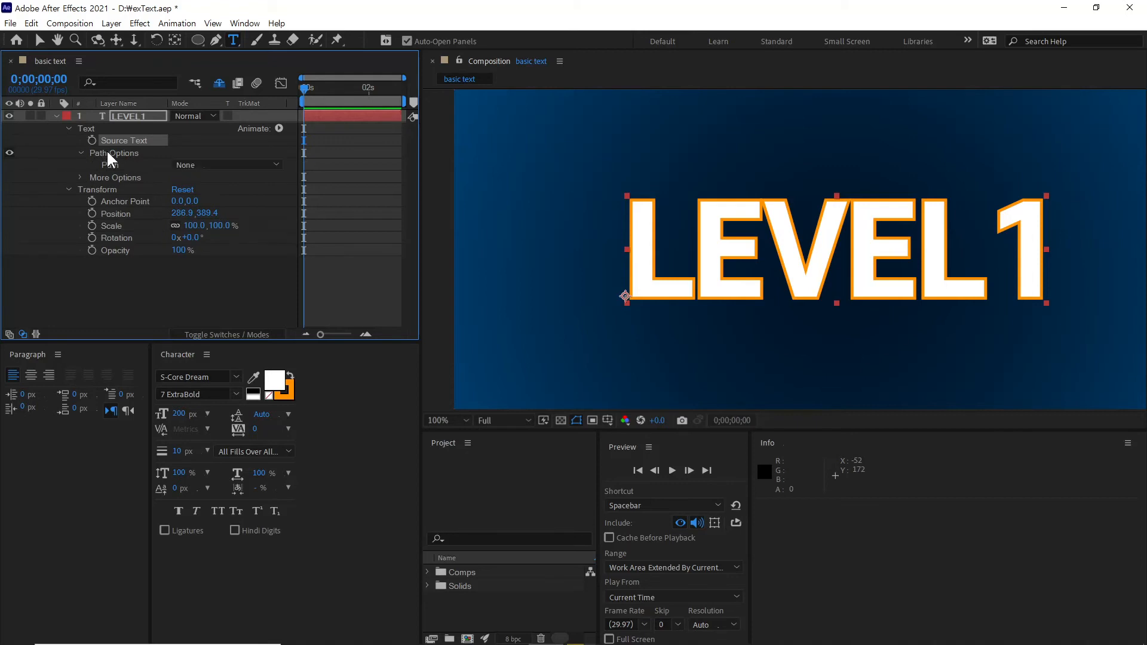
{"action": "left_click", "coordinate": [108, 153]}
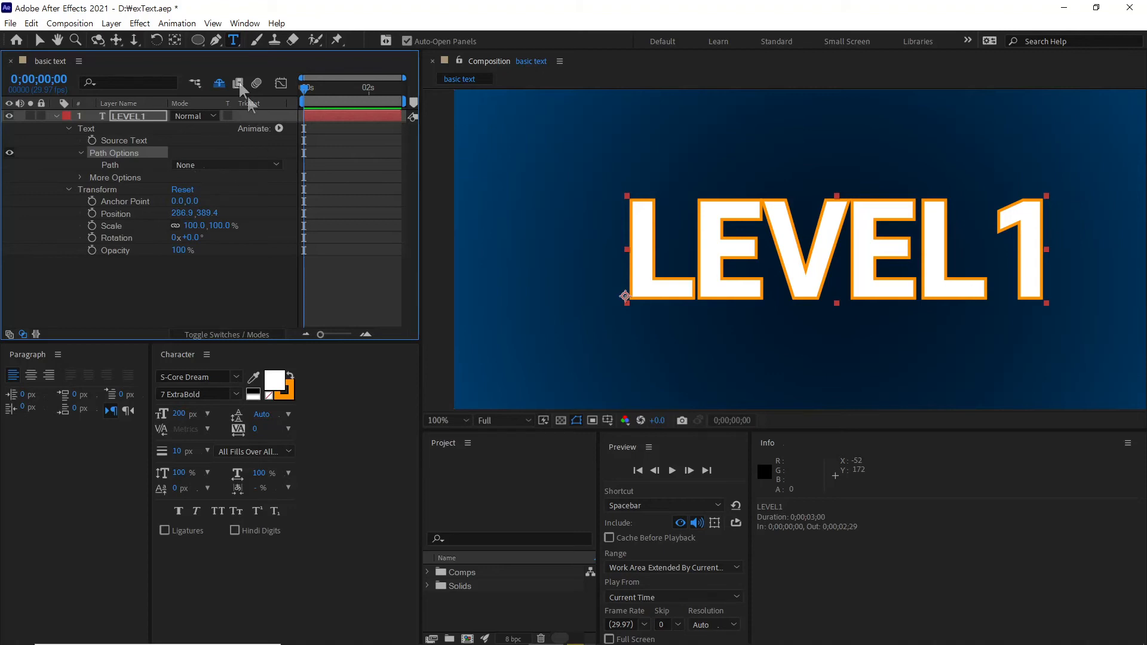
Draw an open two-point curved mask path with the Pen tool on the text layer, sagging below the LEVEL1 text
{"action": "left_click", "coordinate": [216, 39]}
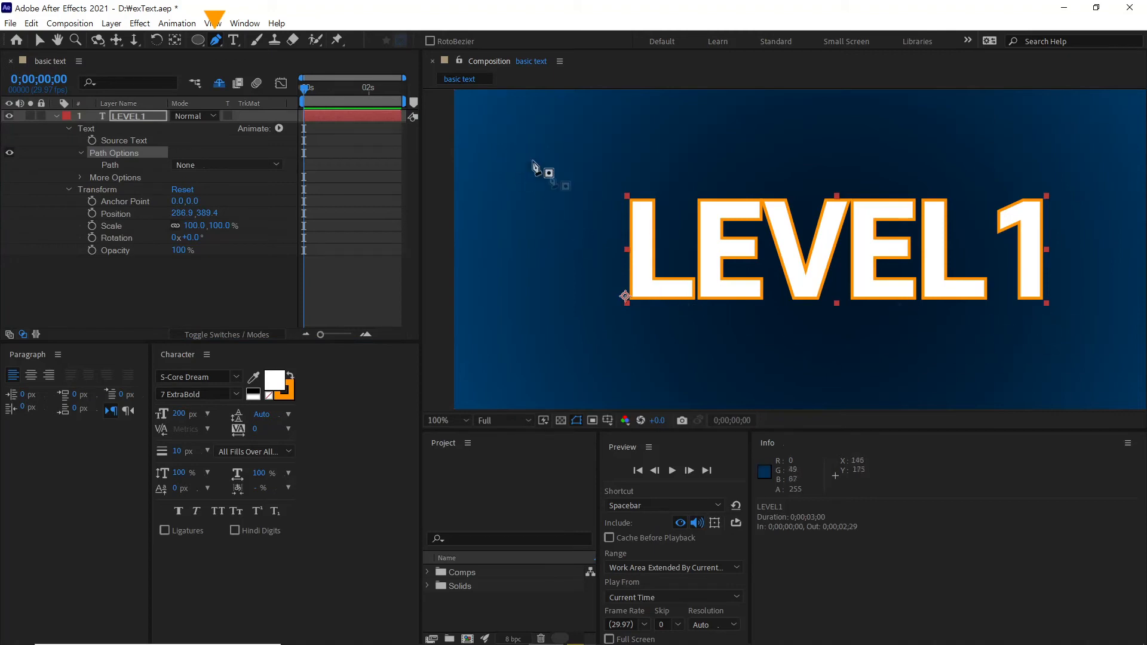
{"action": "left_click", "coordinate": [485, 101]}
{"action": "left_click_drag", "start_coordinate": [963, 343], "coordinate": [1146, 284]}
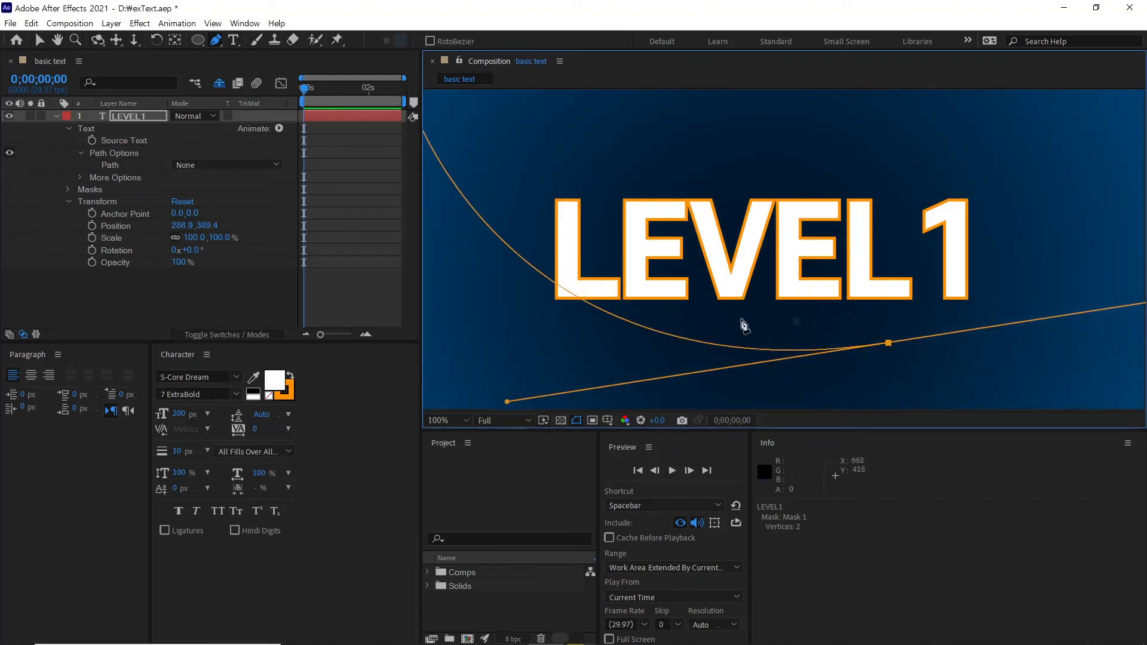
{"action": "left_click_drag", "start_coordinate": [650, 258], "coordinate": [770, 275]}
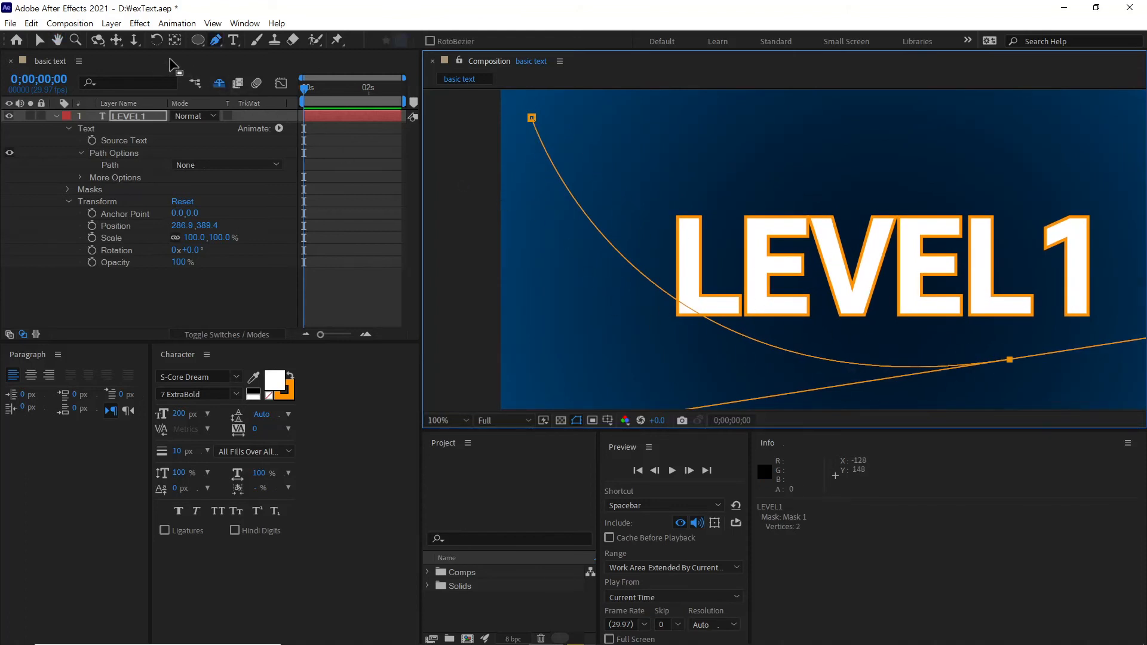
{"action": "key", "text": "v"}
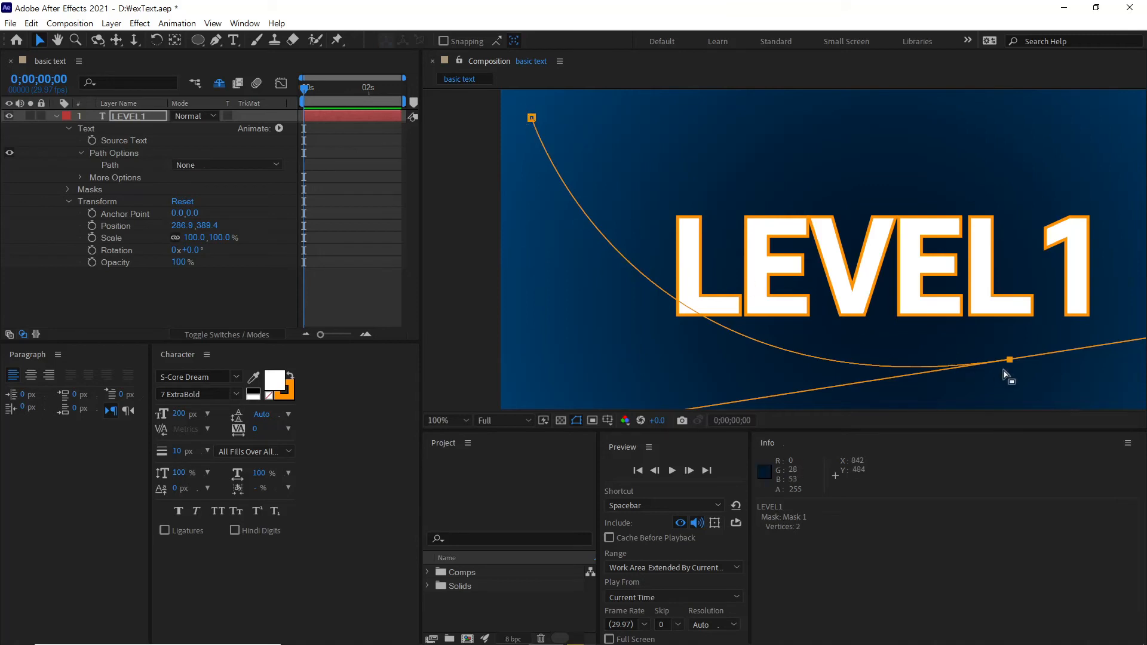
Set the text's Path option to Mask 1 so the letters follow the curve
{"action": "left_click", "coordinate": [164, 163]}
{"action": "left_click", "coordinate": [200, 164]}
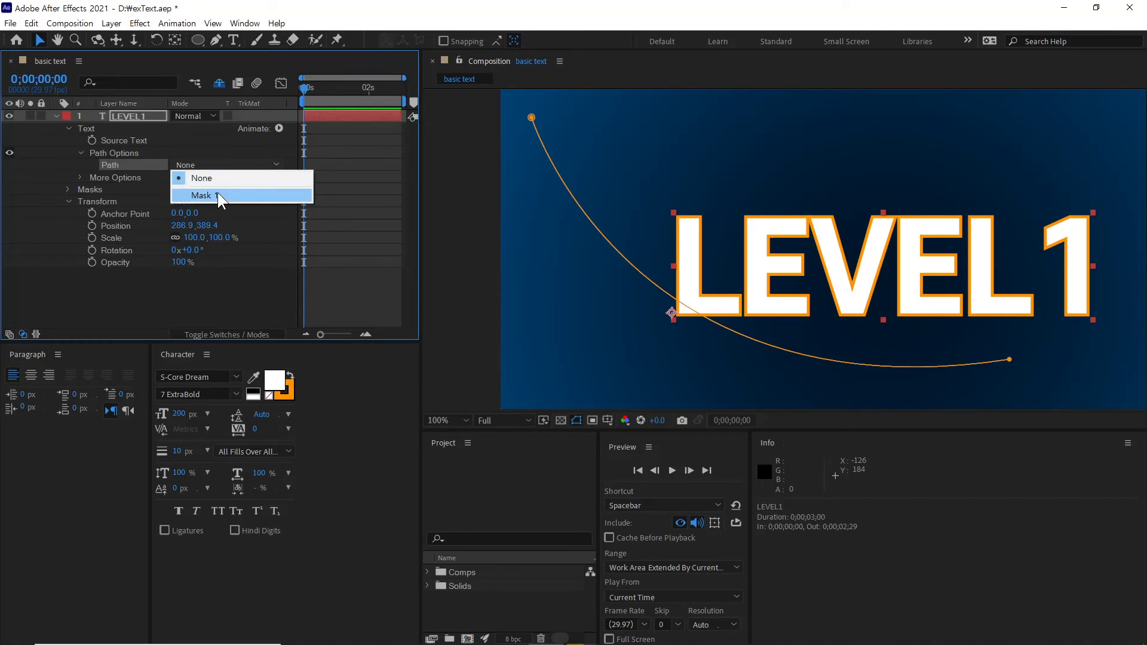
{"action": "left_click", "coordinate": [222, 195]}
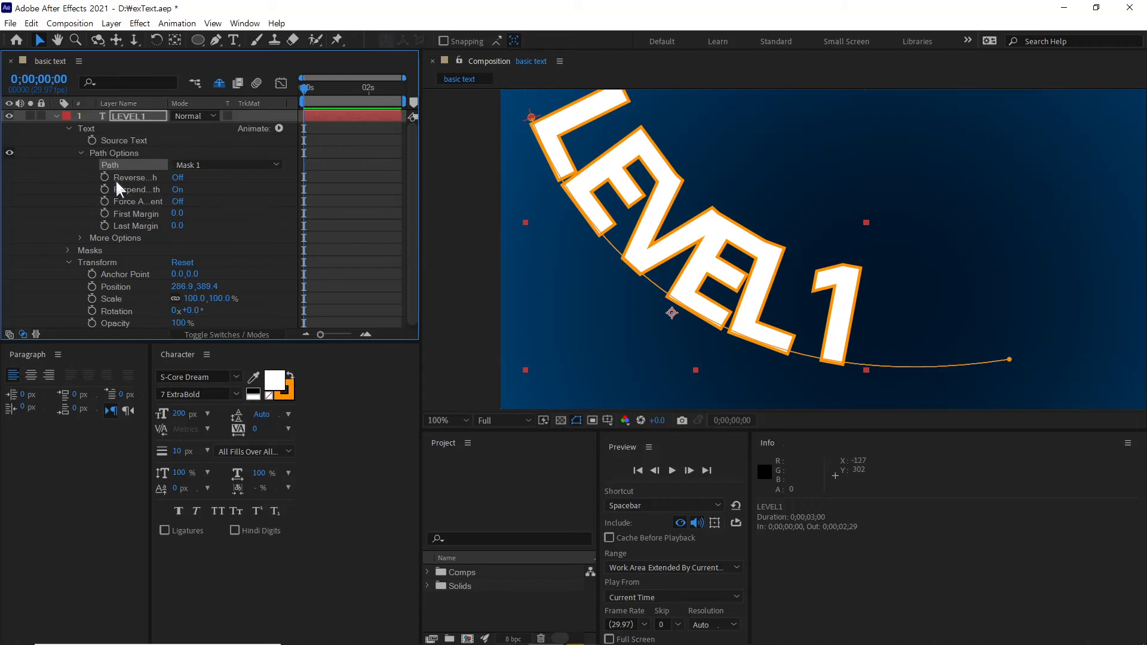
Widen the layer name column to show full property names, then try Reverse Path on and turn it off again
{"action": "left_click_drag", "start_coordinate": [163, 103], "coordinate": [226, 116]}
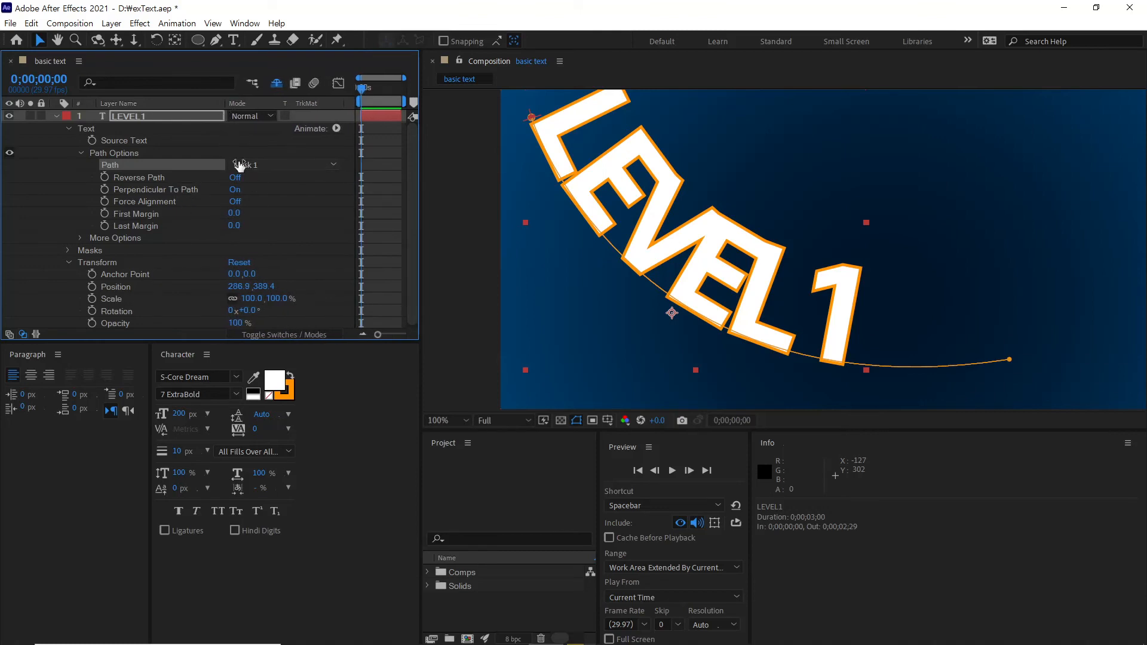
{"action": "left_click", "coordinate": [150, 177]}
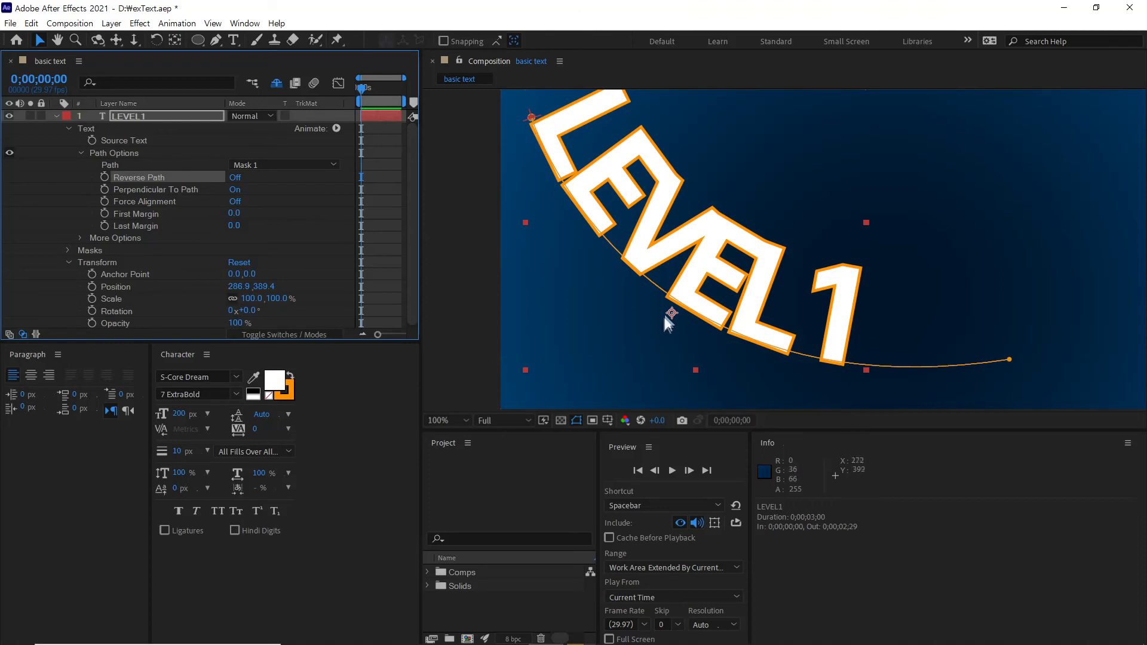
{"action": "left_click", "coordinate": [236, 178]}
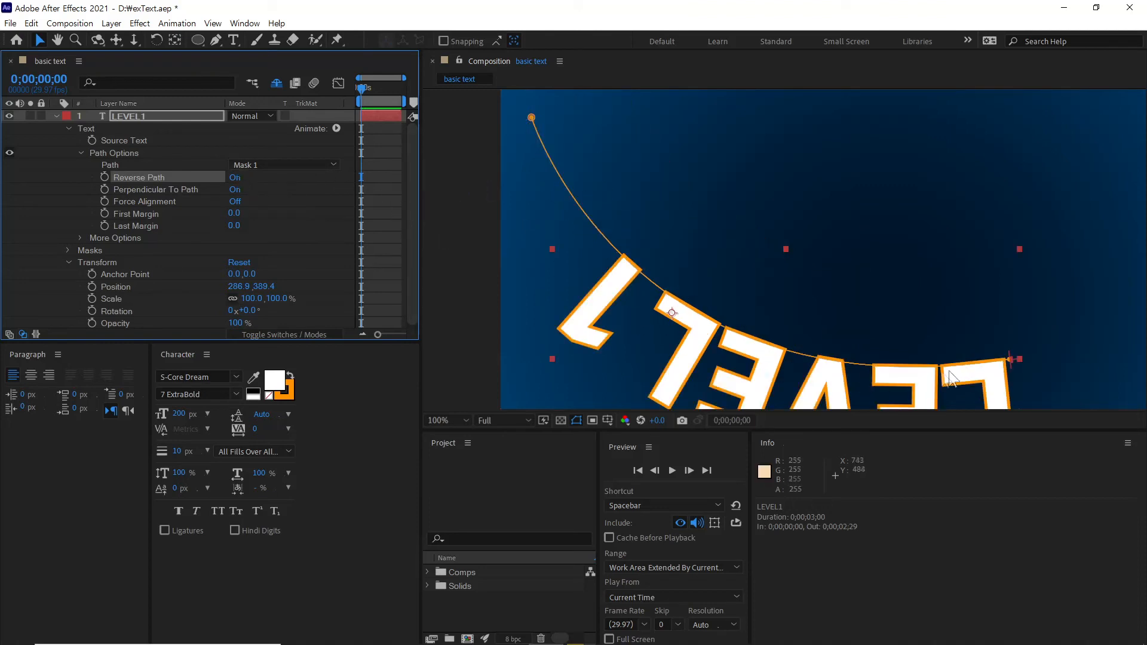
{"action": "left_click", "coordinate": [238, 179]}
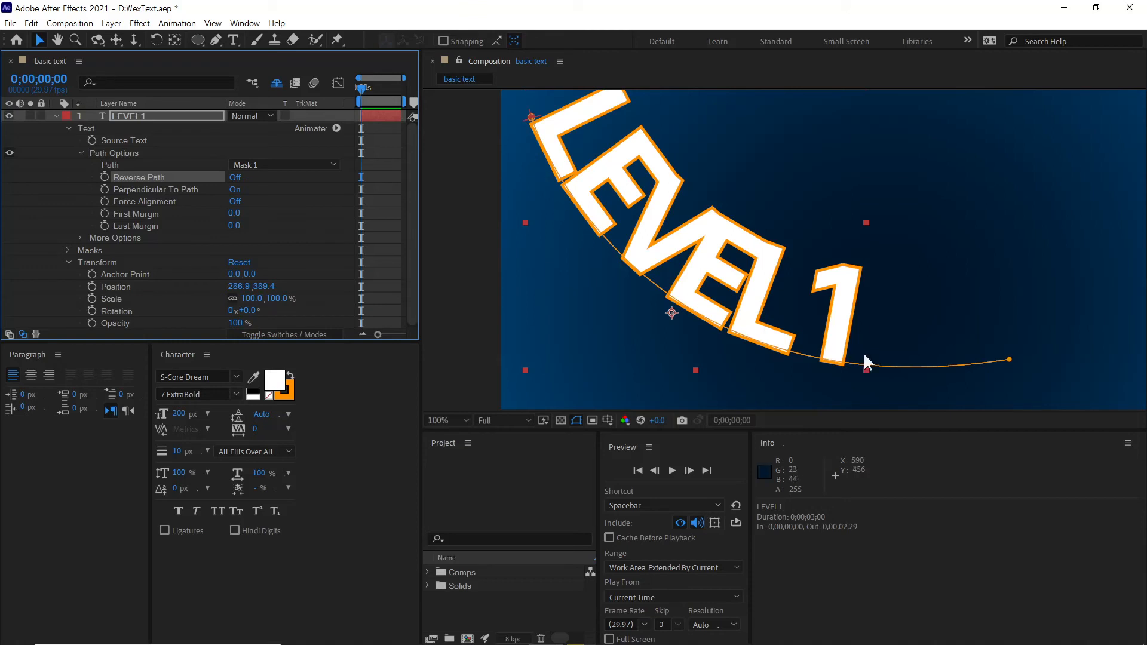
Try Perpendicular To Path off and back on, then try Force Alignment on and undo it
{"action": "left_click", "coordinate": [237, 190]}
{"action": "left_click", "coordinate": [237, 190]}
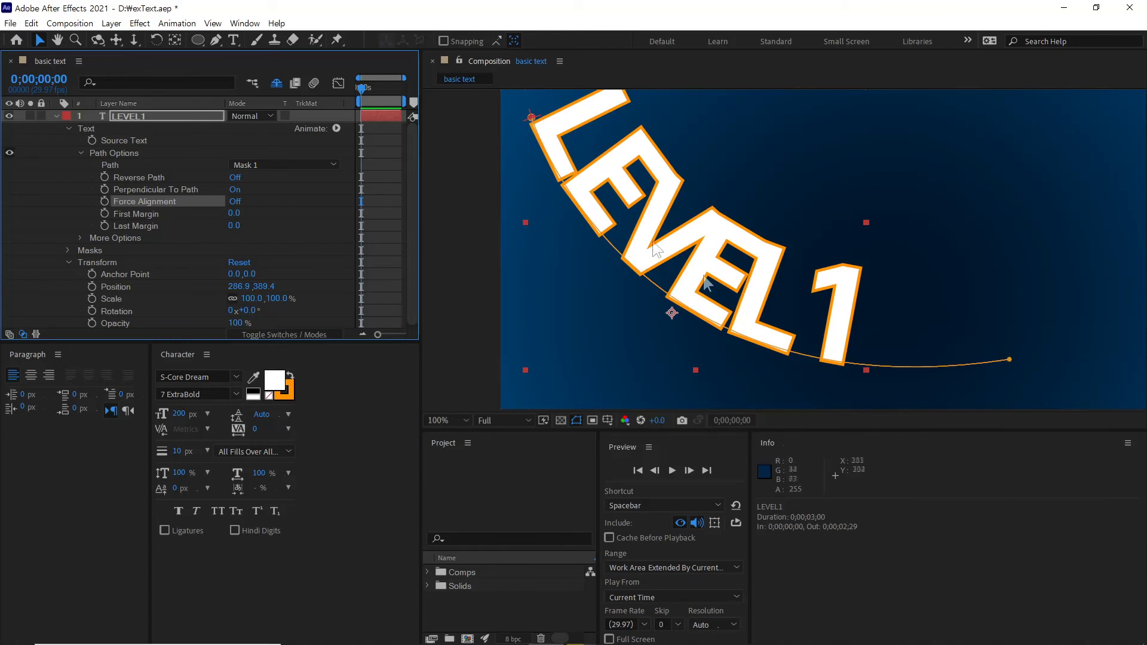
{"action": "left_click", "coordinate": [235, 201]}
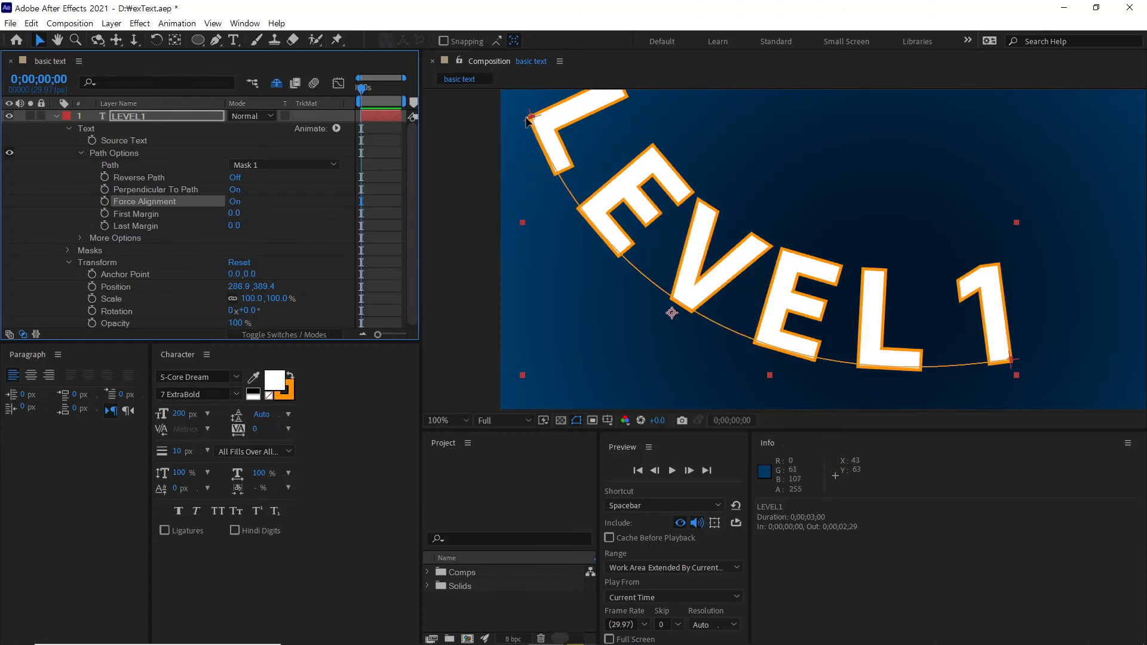
{"action": "key", "text": "ctrl+z"}
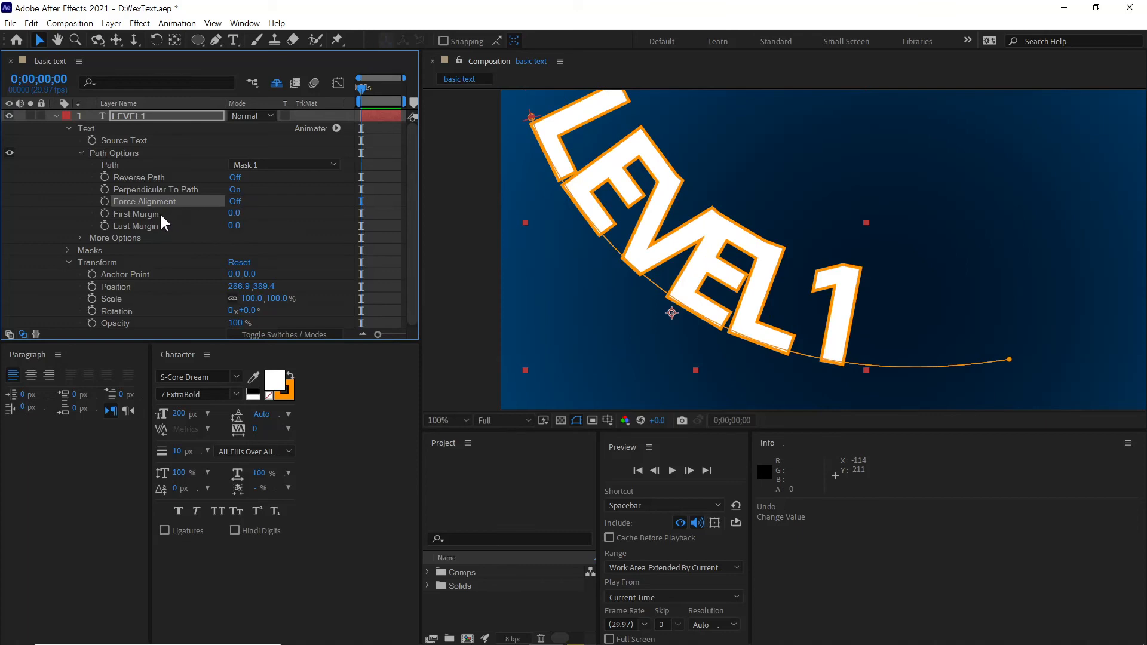
Try shifting the text along the path with First Margin, and reset the margin to 0
{"action": "left_click", "coordinate": [157, 214]}
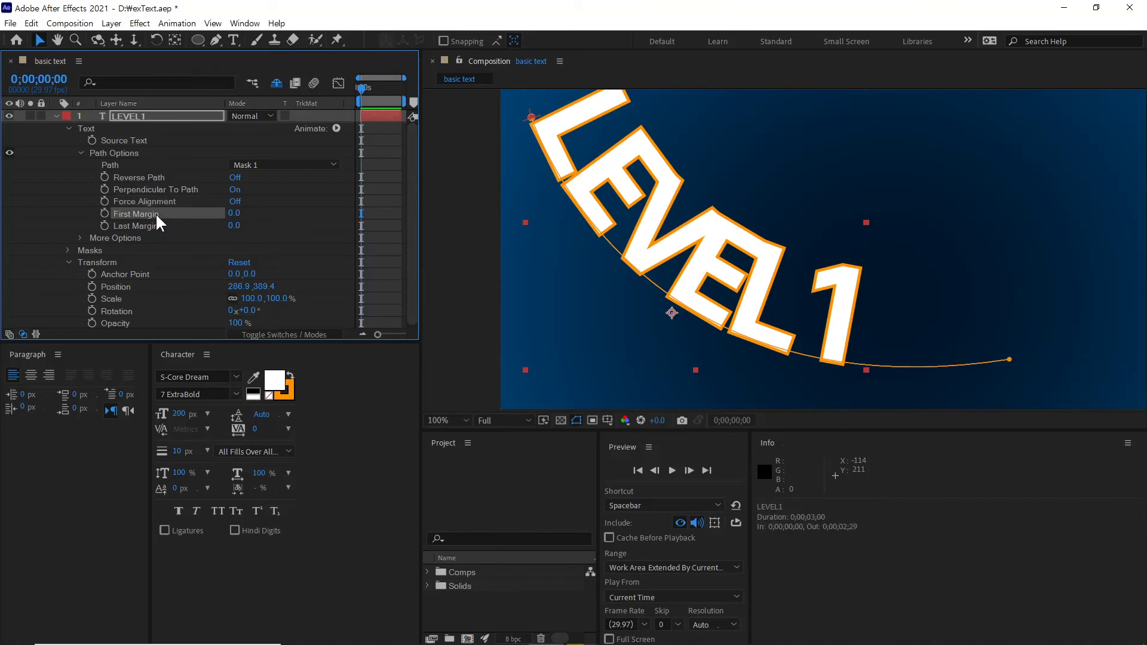
{"action": "mouse_move", "coordinate": [233, 213]}
{"action": "left_mouse_down"}
{"action": "mouse_move", "coordinate": [722, 252]}
{"action": "mouse_move", "coordinate": [609, 257]}
{"action": "mouse_move", "coordinate": [538, 251]}
{"action": "mouse_move", "coordinate": [800, 224]}
{"action": "mouse_move", "coordinate": [192, 219]}
{"action": "mouse_move", "coordinate": [314, 218]}
{"action": "mouse_move", "coordinate": [227, 217]}
{"action": "left_mouse_up"}
{"action": "left_click", "coordinate": [236, 213]}
{"action": "type", "text": "0"}
{"action": "key", "text": "Return"}
Turn on Force Alignment, try a First Margin of 273, and reset the margin to 0
{"action": "left_click", "coordinate": [235, 201]}
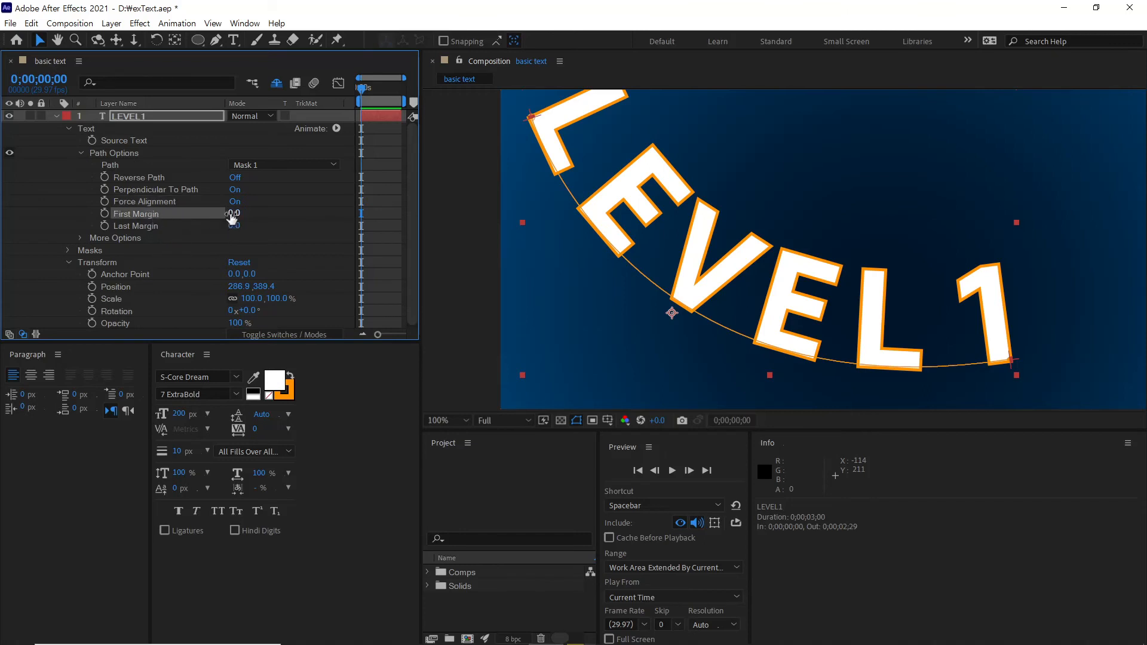
{"action": "left_click_drag", "start_coordinate": [235, 214], "coordinate": [452, 238]}
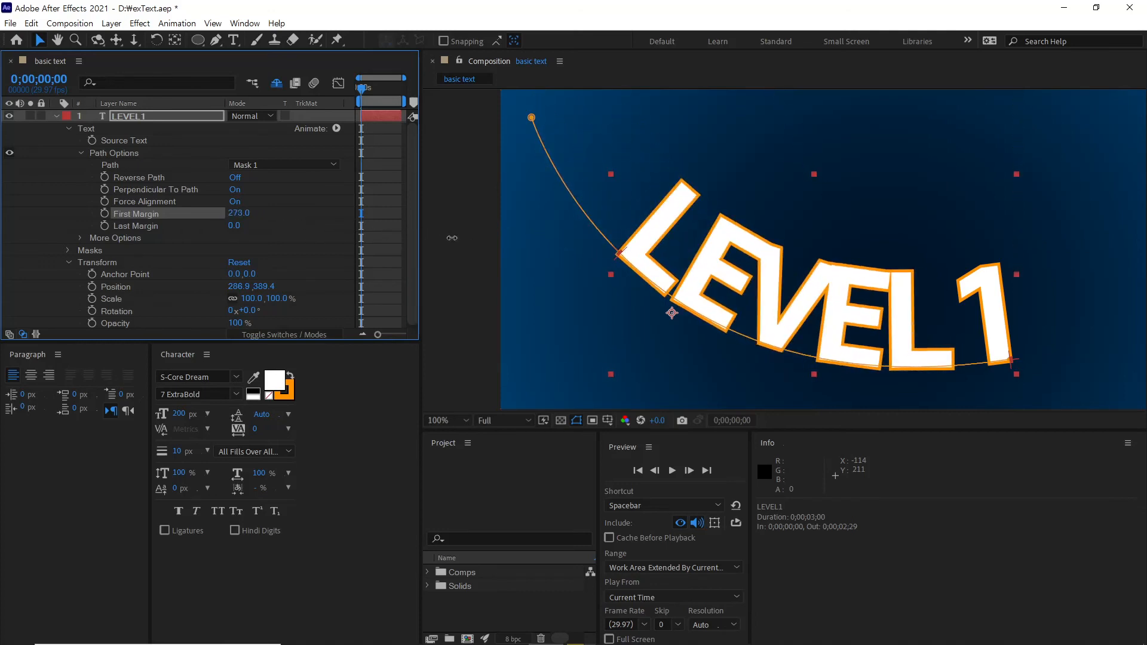
{"action": "left_click", "coordinate": [238, 213]}
{"action": "type", "text": "0"}
{"action": "key", "text": "Return"}
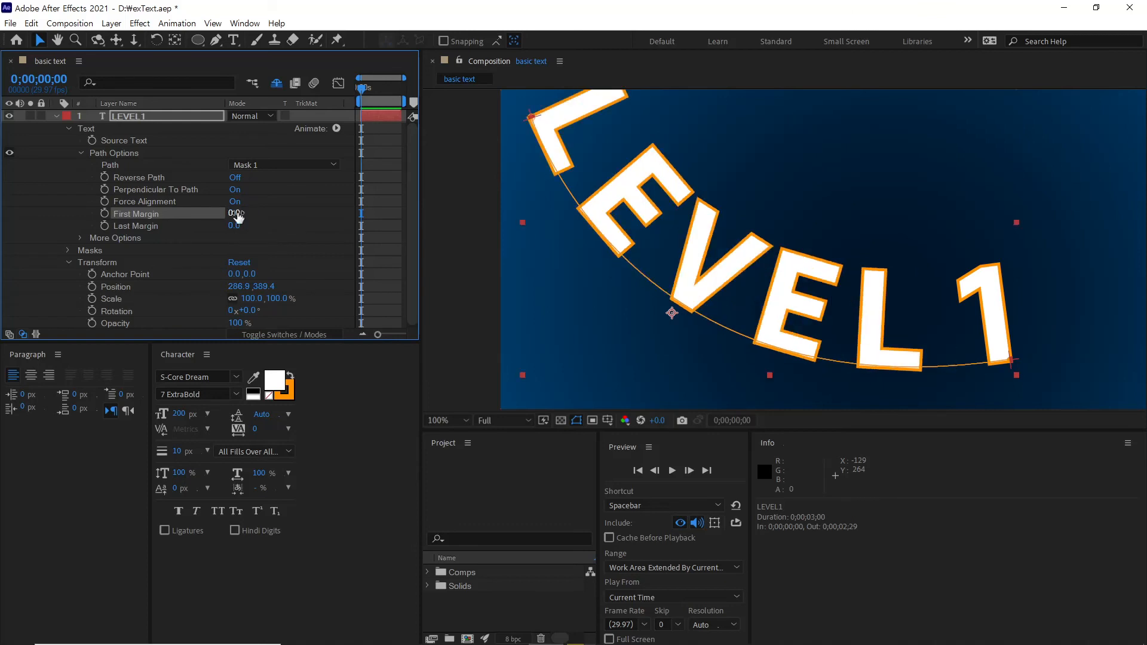
Try a Last Margin of -211 on the path text, and reset it to 0
{"action": "left_click_drag", "start_coordinate": [235, 225], "coordinate": [189, 237]}
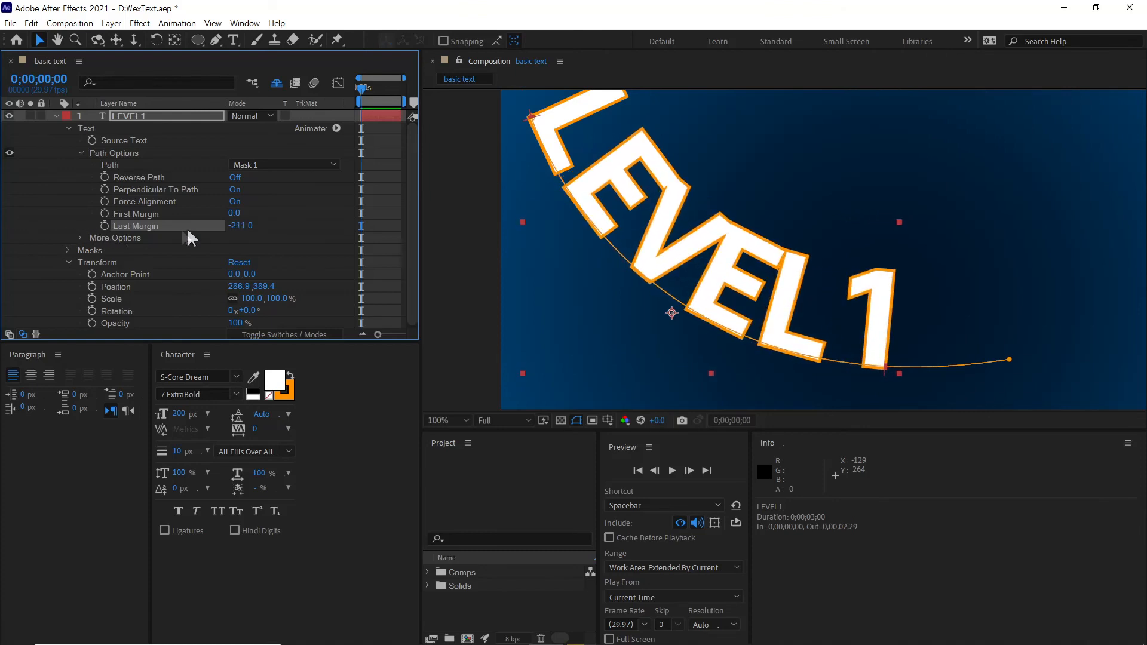
{"action": "left_click", "coordinate": [239, 225]}
{"action": "type", "text": "0"}
{"action": "key", "text": "Return"}
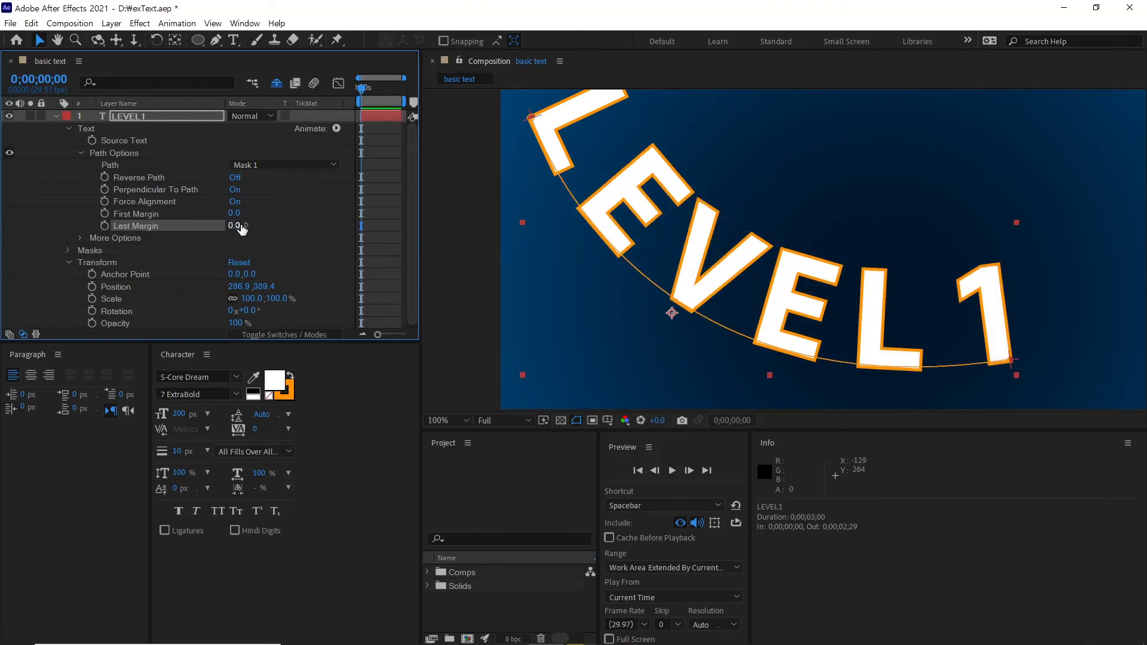
Release the LEVEL1 text from its curve by setting Path to None, and delete the layer's masks
{"action": "left_click", "coordinate": [81, 153]}
{"action": "left_click", "coordinate": [81, 164]}
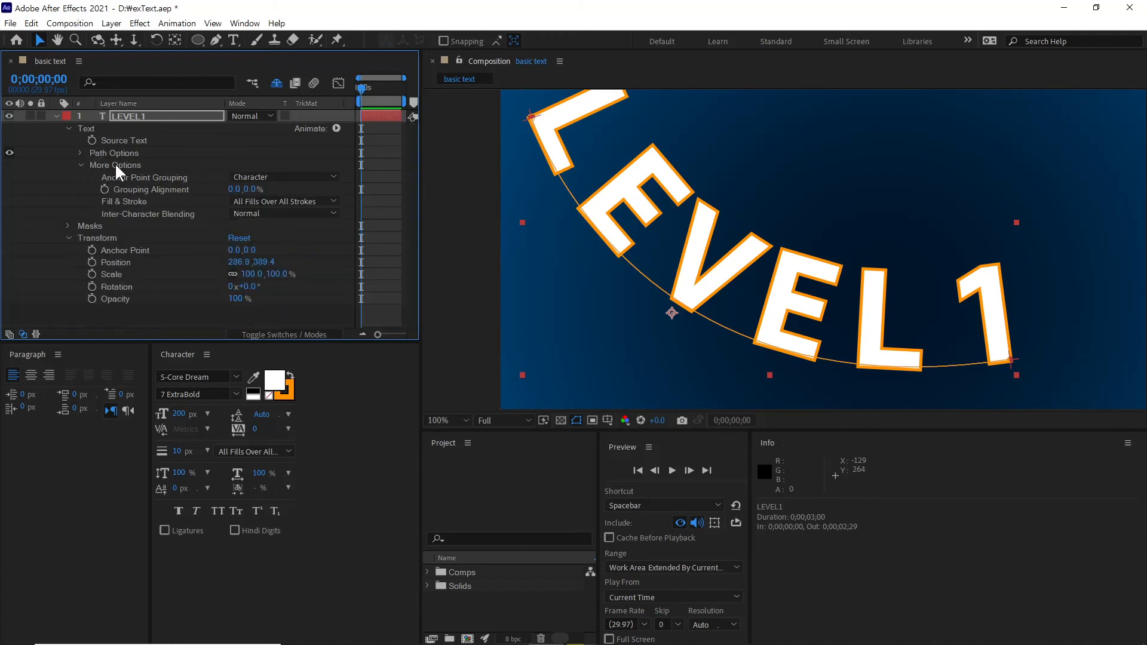
{"action": "left_click", "coordinate": [81, 153]}
{"action": "left_click", "coordinate": [249, 166]}
{"action": "left_click", "coordinate": [269, 176]}
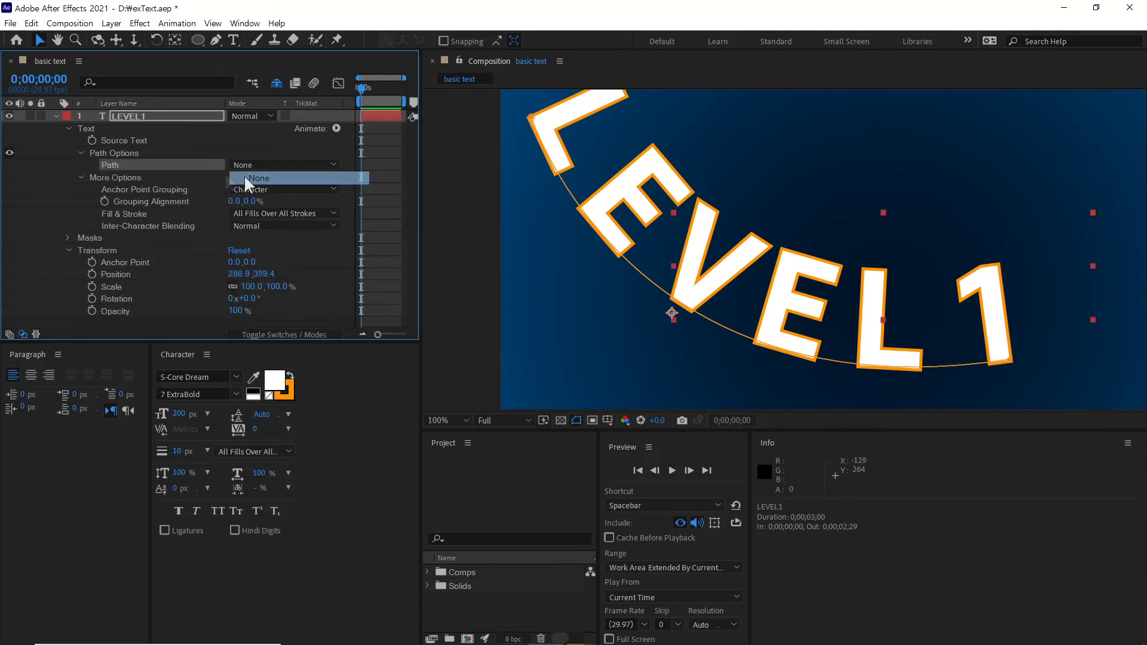
{"action": "left_click", "coordinate": [82, 153]}
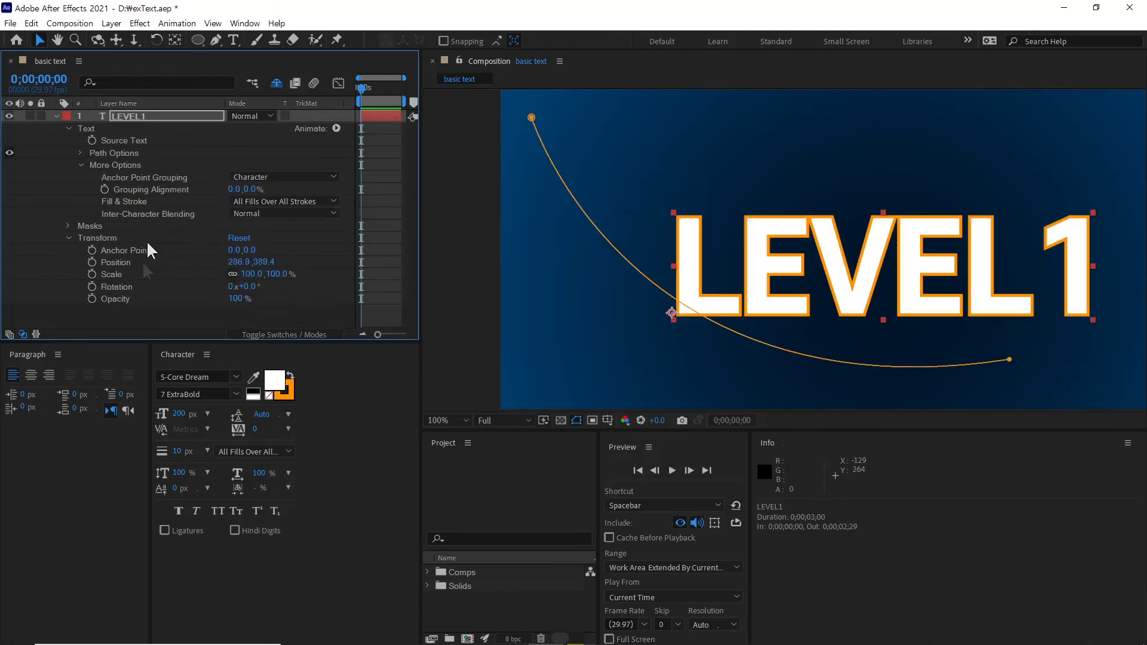
{"action": "left_click", "coordinate": [86, 222]}
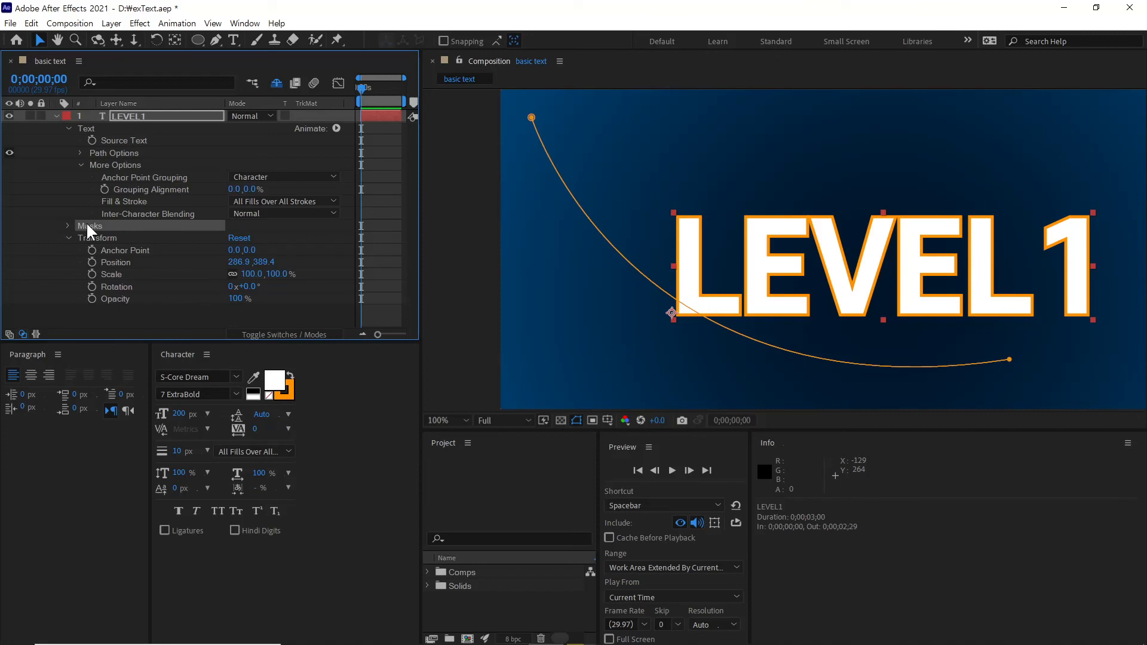
{"action": "key", "text": "Delete"}
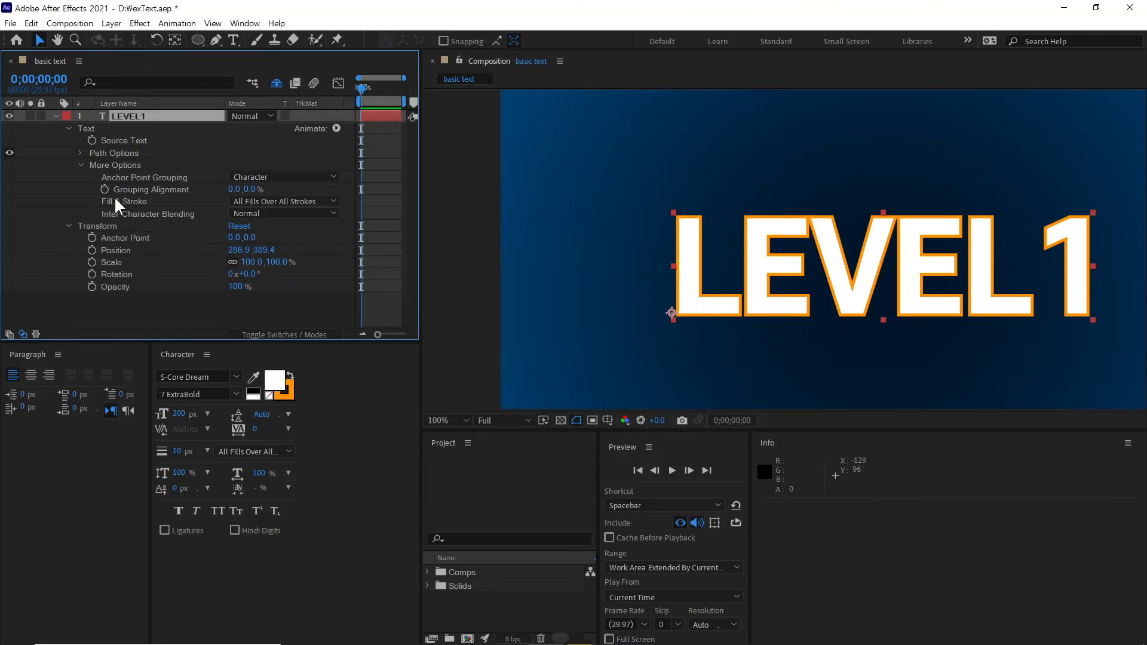
Review the Anchor Point Grouping choices in the LEVEL1 text's More Options
{"action": "left_click", "coordinate": [131, 165]}
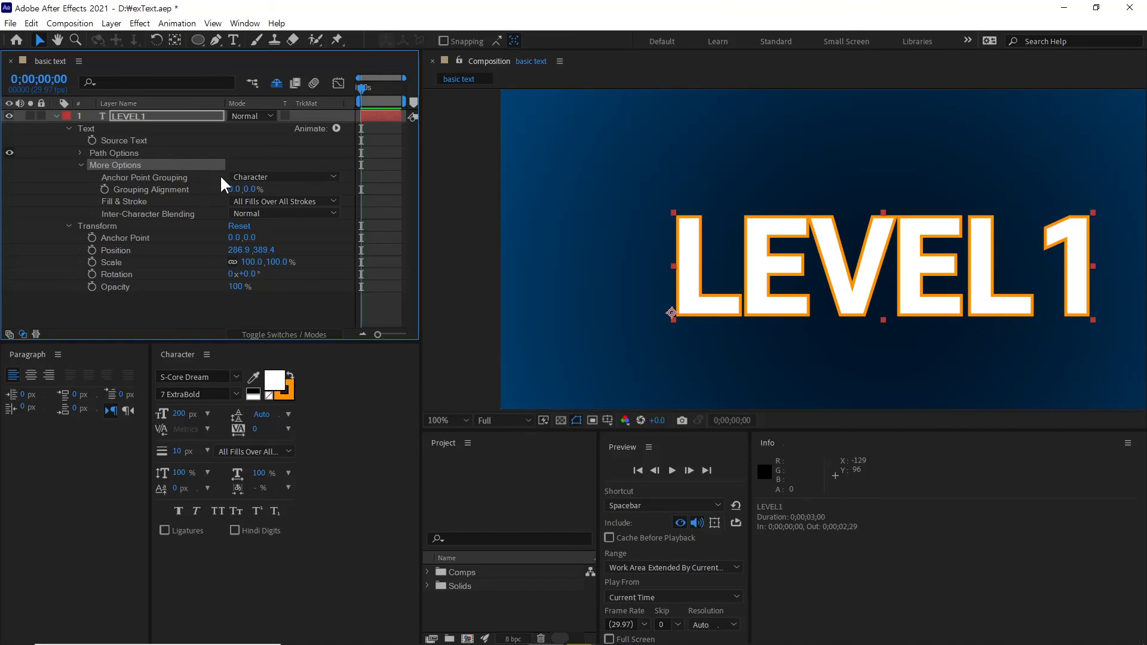
{"action": "left_click", "coordinate": [282, 178]}
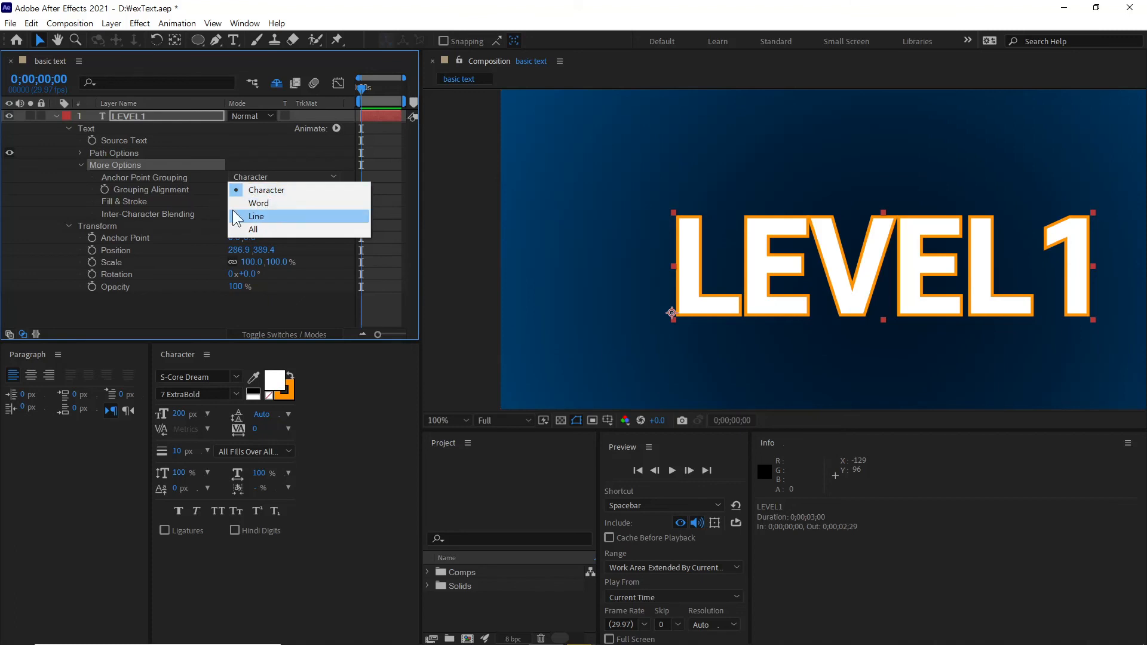
{"action": "left_click", "coordinate": [167, 190]}
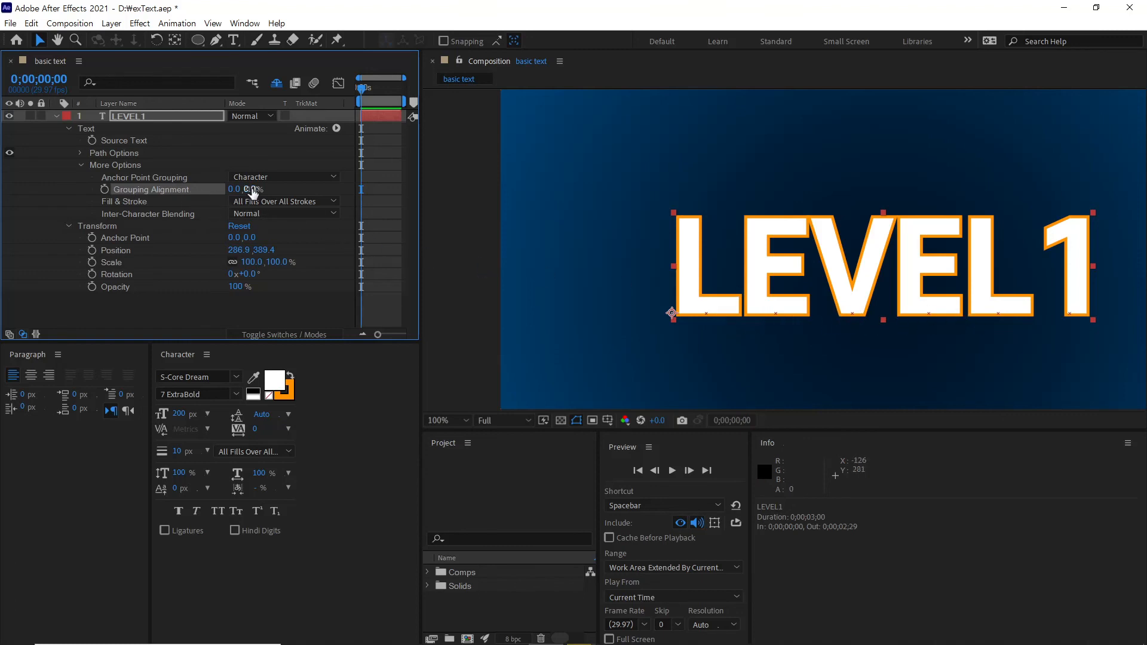
Try changing the vertical Grouping Alignment of the LEVEL1 text, and reset it to 0
{"action": "left_click_drag", "start_coordinate": [251, 190], "coordinate": [287, 214]}
{"action": "left_click", "coordinate": [255, 189]}
{"action": "type", "text": "0"}
{"action": "key", "text": "Return"}
Review the Fill & Stroke ordering choices for the LEVEL1 text
{"action": "left_click", "coordinate": [133, 201]}
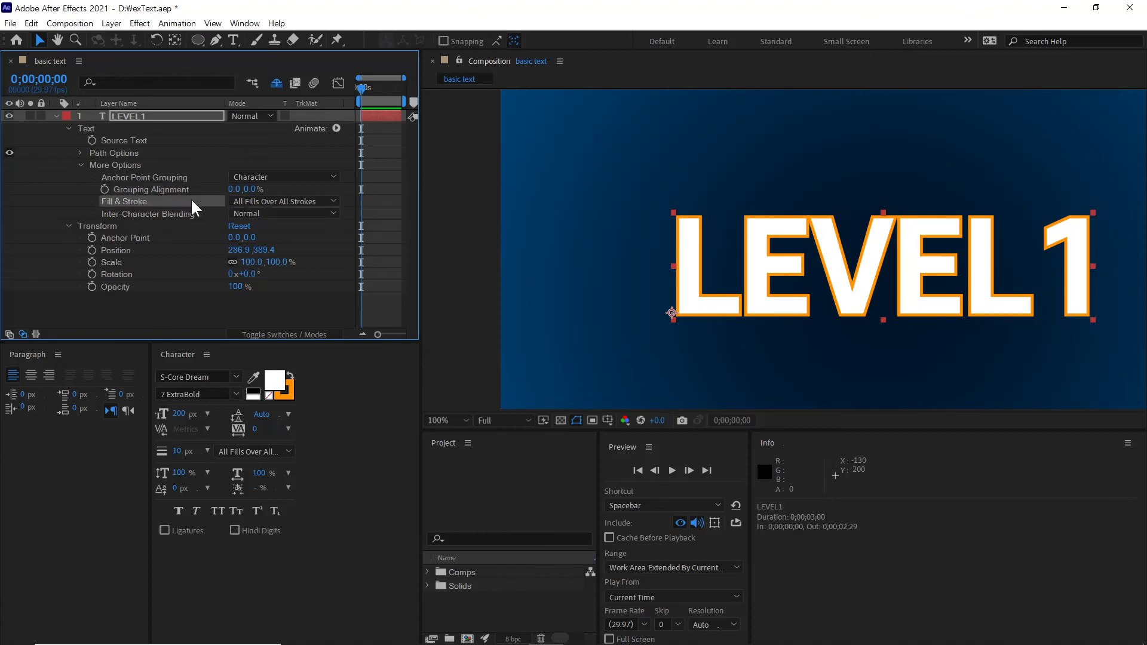
{"action": "left_click", "coordinate": [266, 201]}
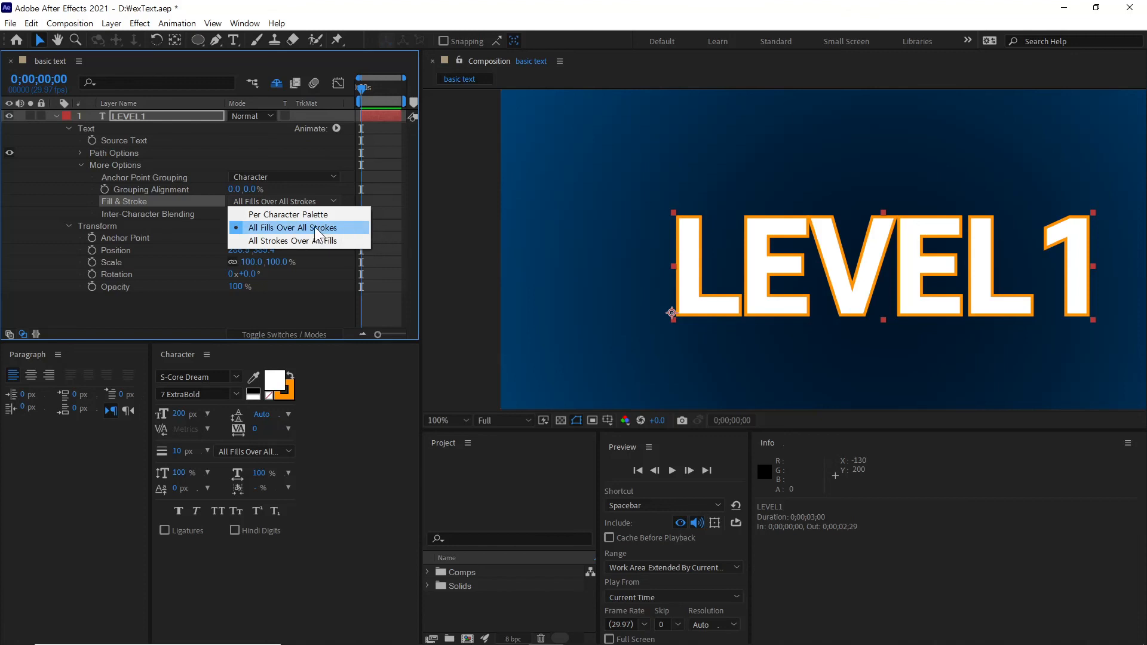
{"action": "left_click", "coordinate": [196, 198]}
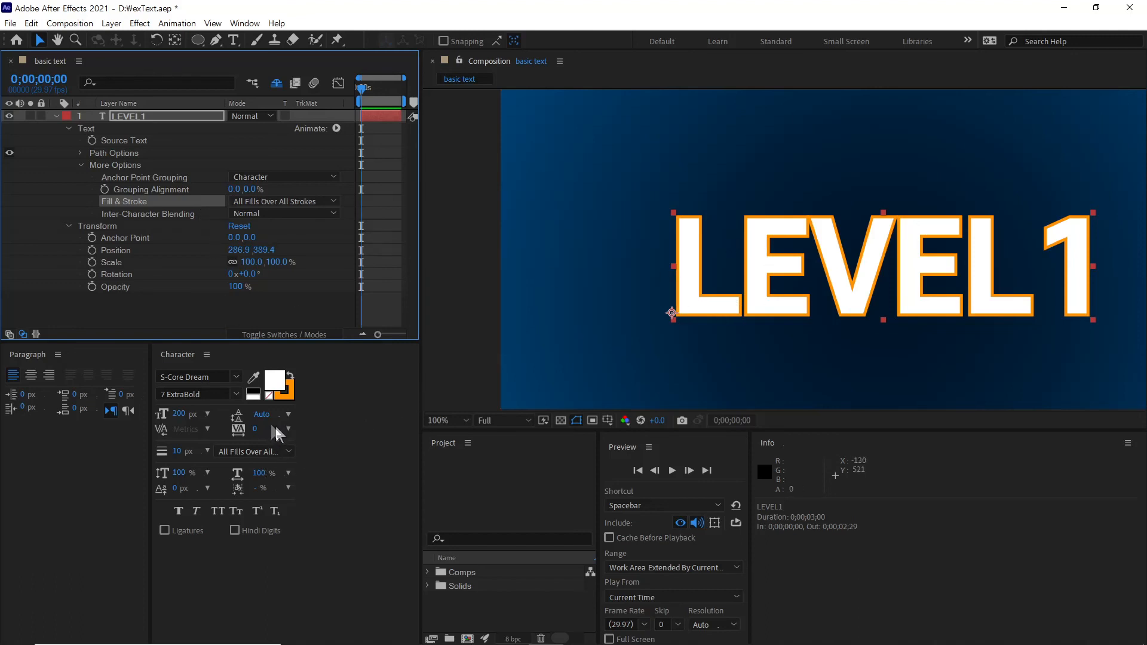
Tighten the LEVEL1 text's tracking to -100 and set its Inter-Character Blending to Multiply
{"action": "left_click", "coordinate": [254, 428]}
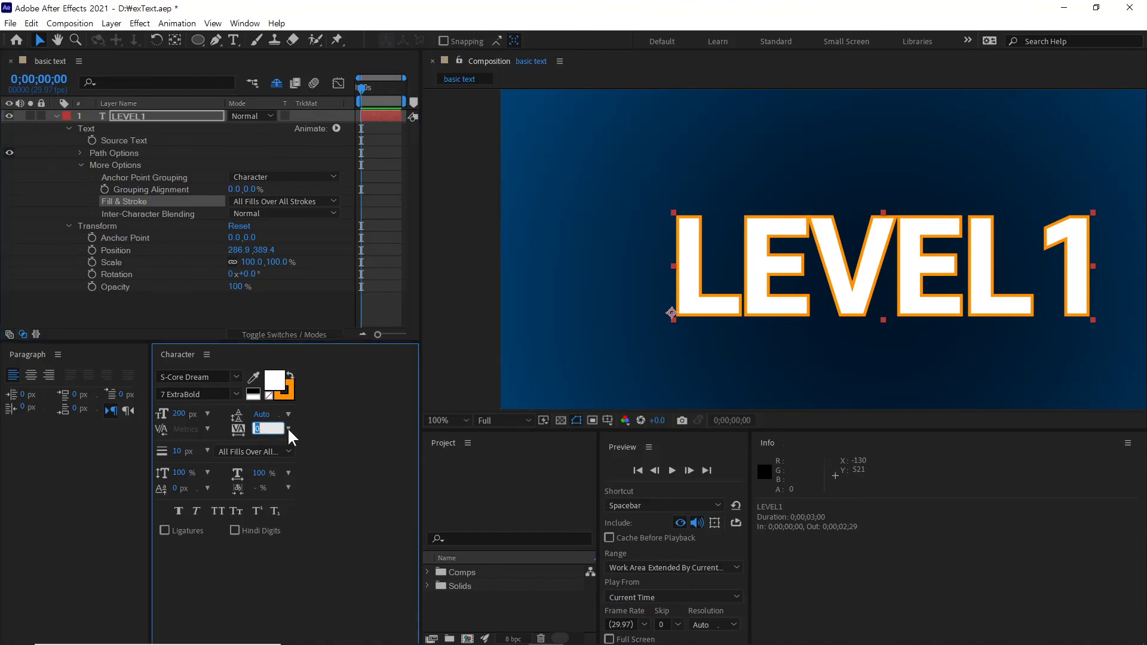
{"action": "type", "text": "-100"}
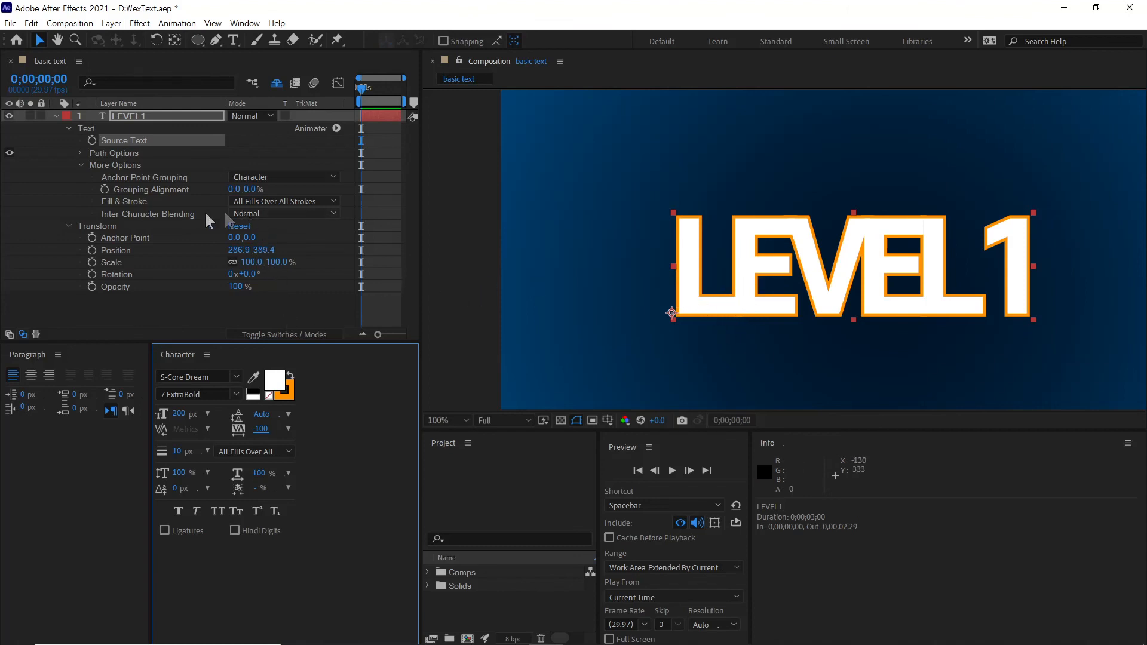
{"action": "left_click", "coordinate": [171, 215]}
{"action": "left_click", "coordinate": [170, 215]}
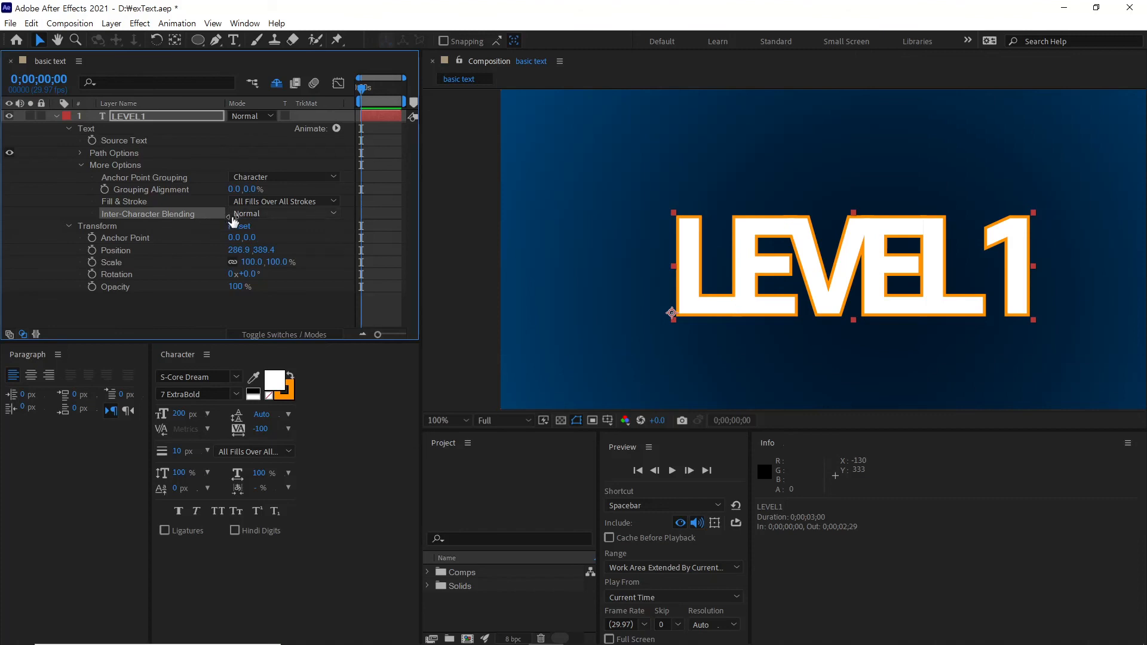
{"action": "left_click", "coordinate": [316, 214]}
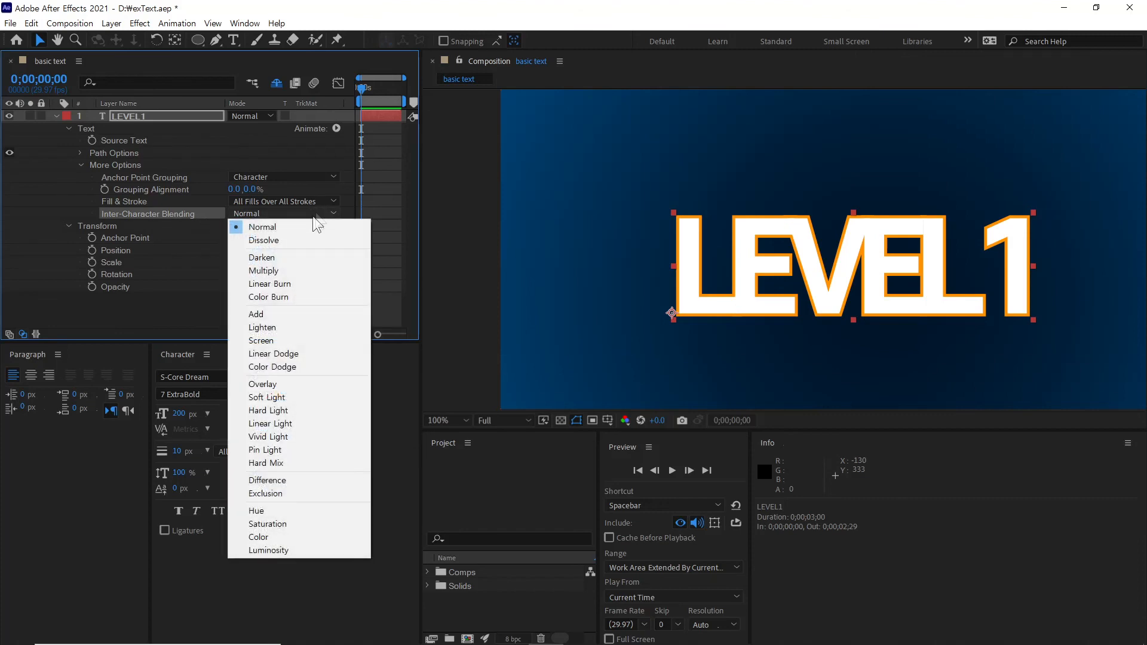
{"action": "left_click", "coordinate": [278, 268]}
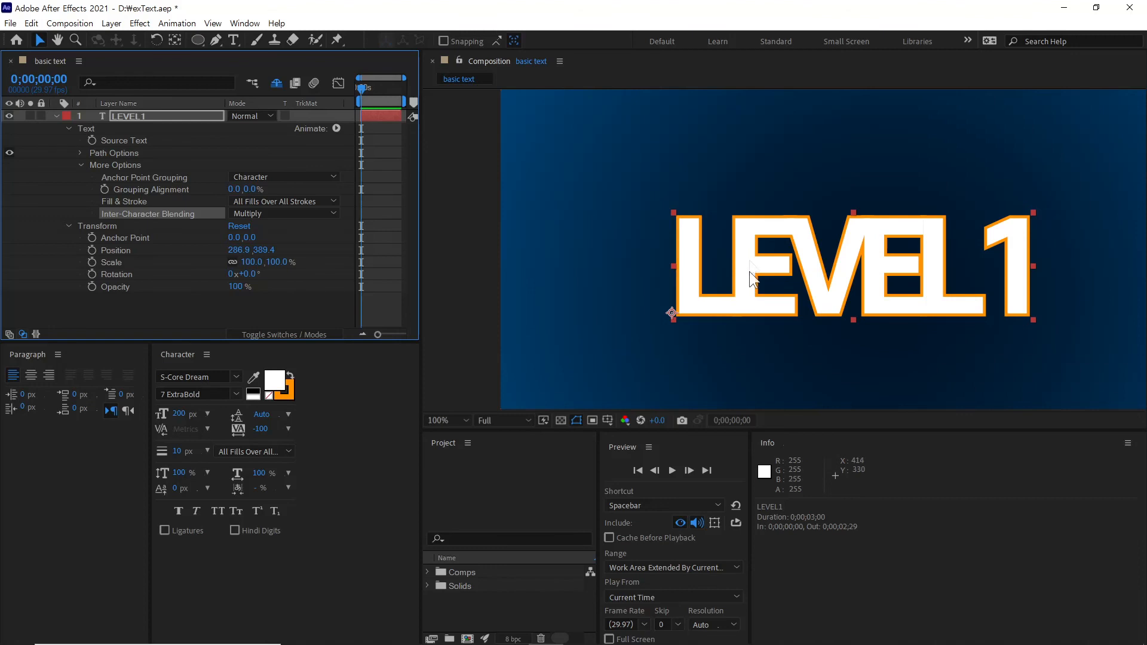
Change the LEVEL1 text's fill color to dark red 600000
{"action": "left_click", "coordinate": [275, 380]}
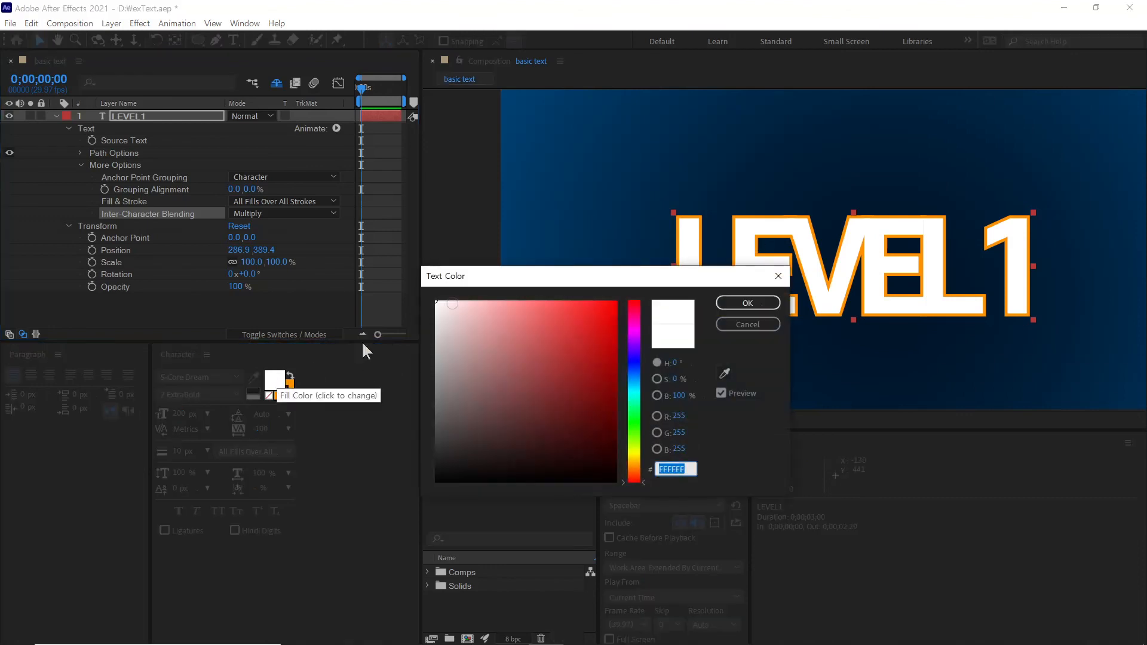
{"action": "left_click_drag", "start_coordinate": [571, 281], "coordinate": [506, 211]}
{"action": "left_click", "coordinate": [551, 343]}
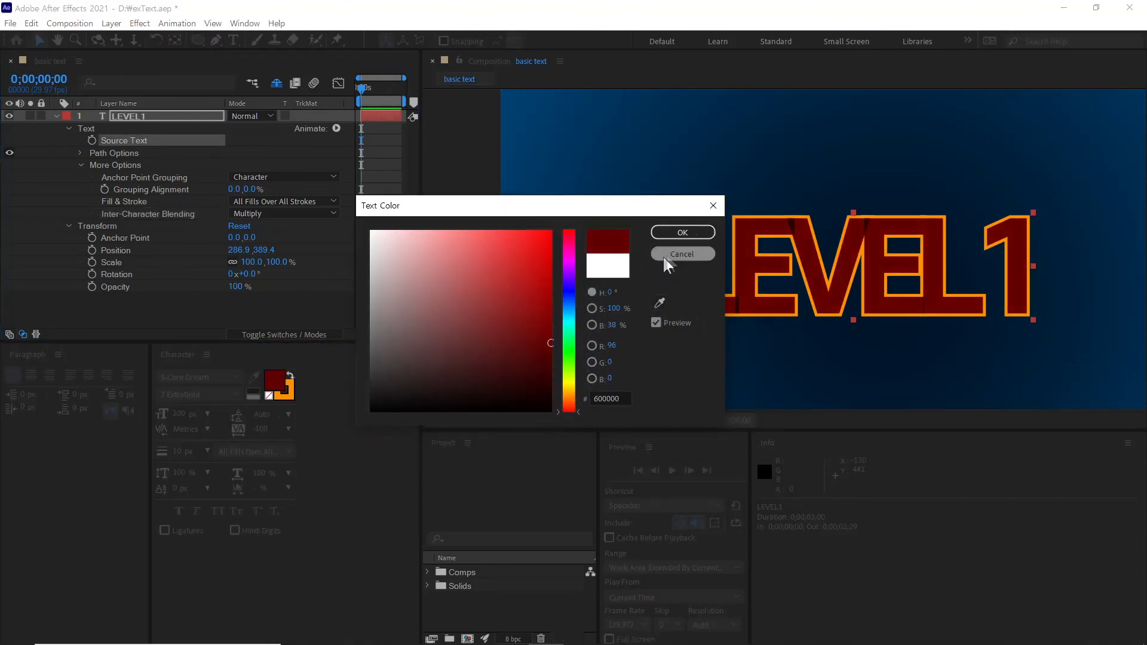
{"action": "left_click", "coordinate": [683, 232]}
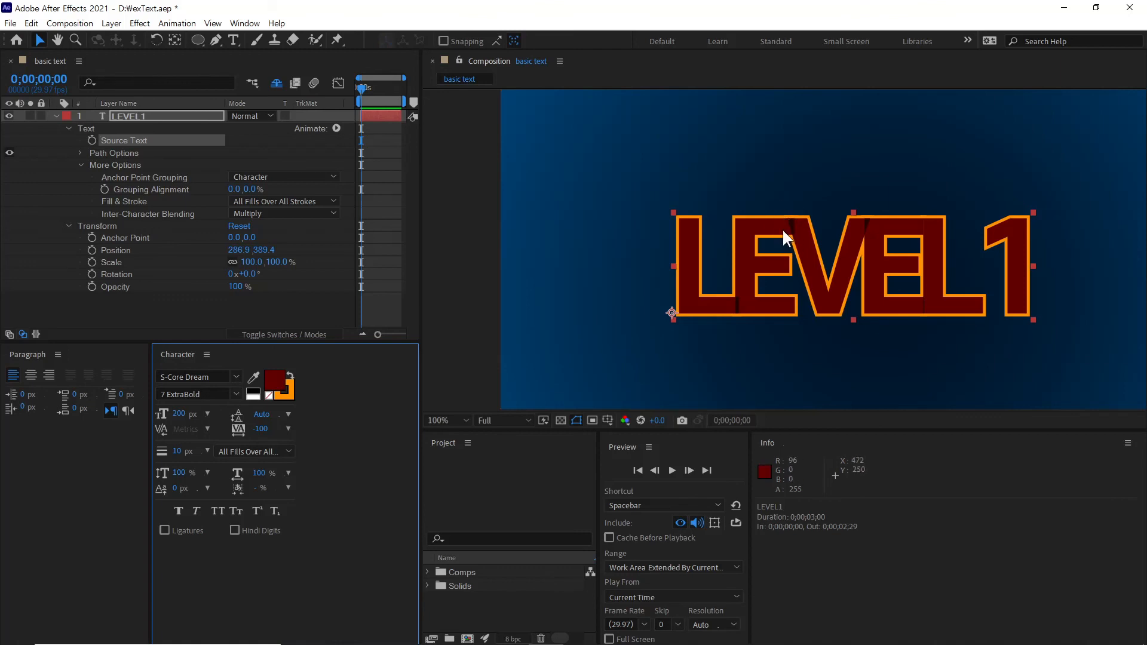
{"action": "left_click", "coordinate": [341, 234]}
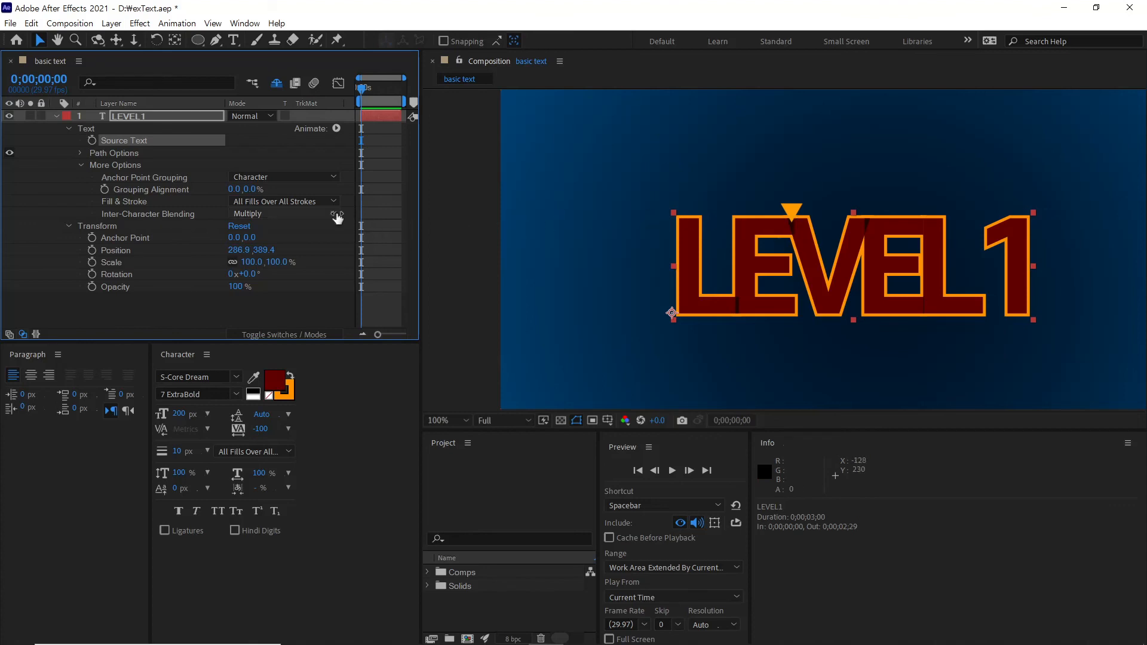
Try All Strokes Over All Fills for the text's Fill & Stroke order, and set it to Per Character Palette
{"action": "left_click", "coordinate": [263, 202]}
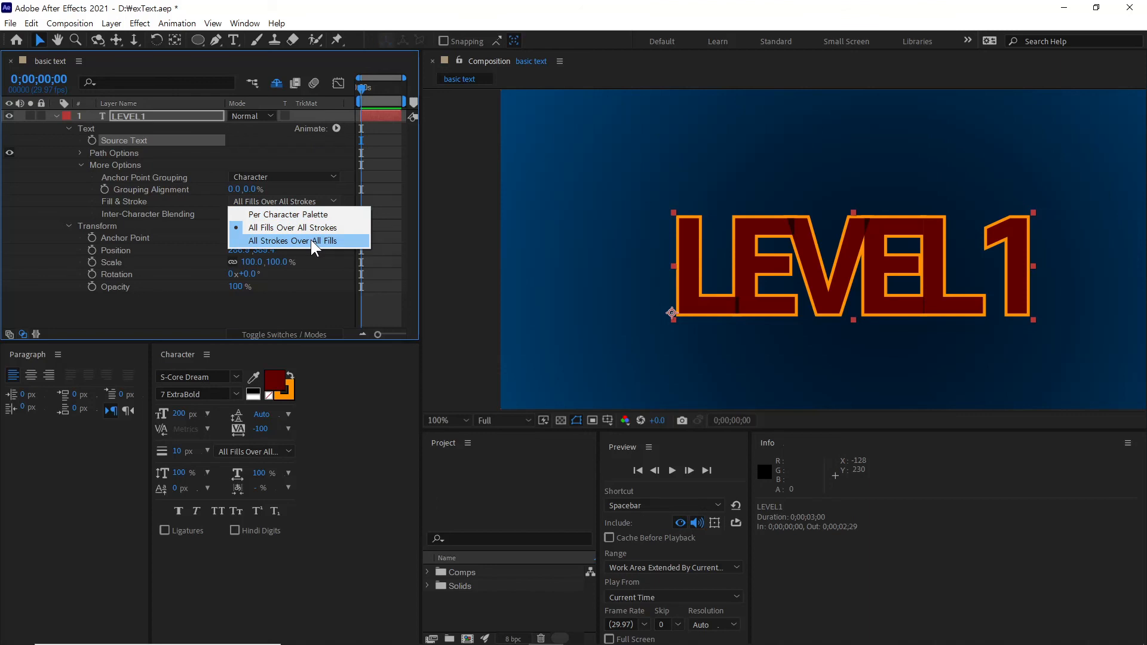
{"action": "left_click", "coordinate": [328, 239]}
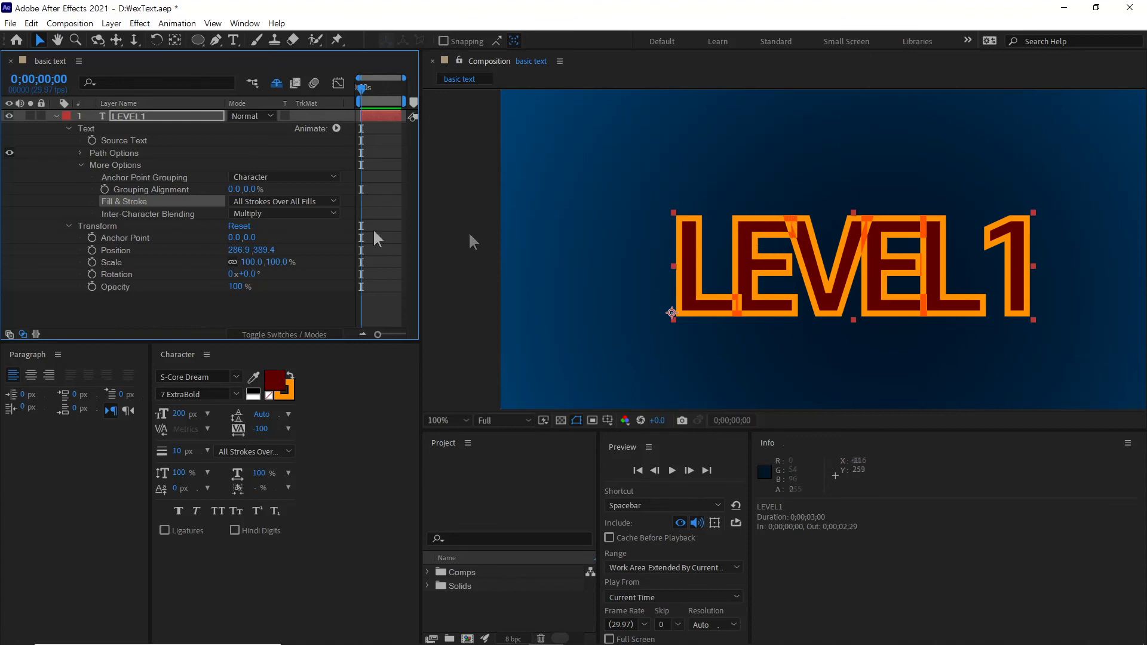
{"action": "left_click", "coordinate": [263, 202]}
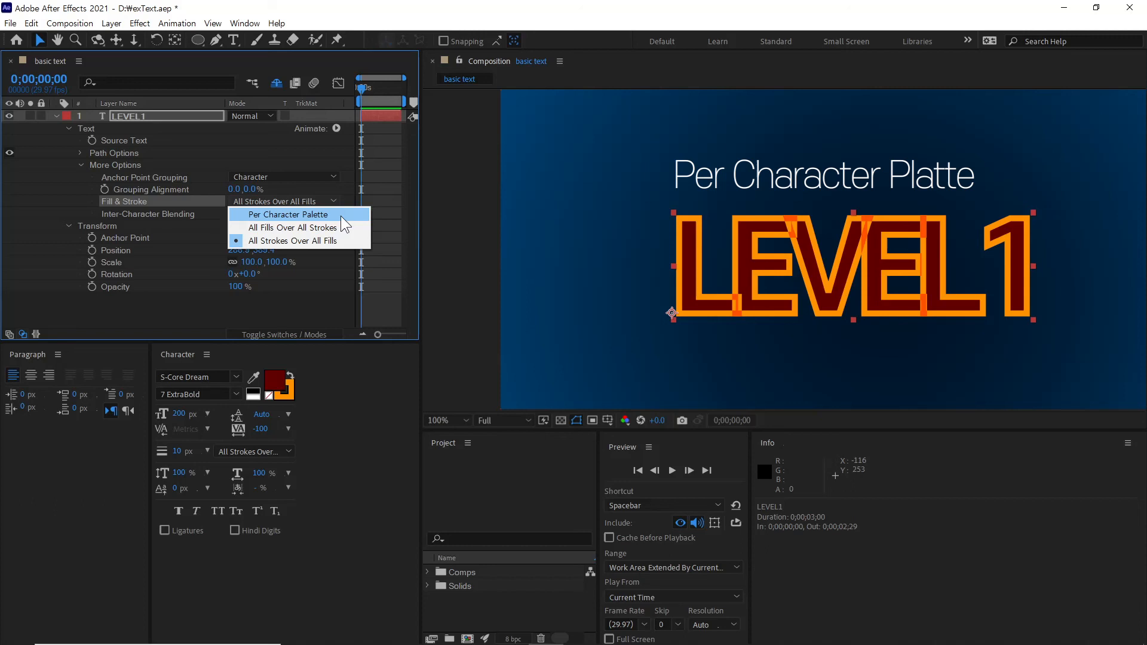
{"action": "left_click", "coordinate": [340, 215]}
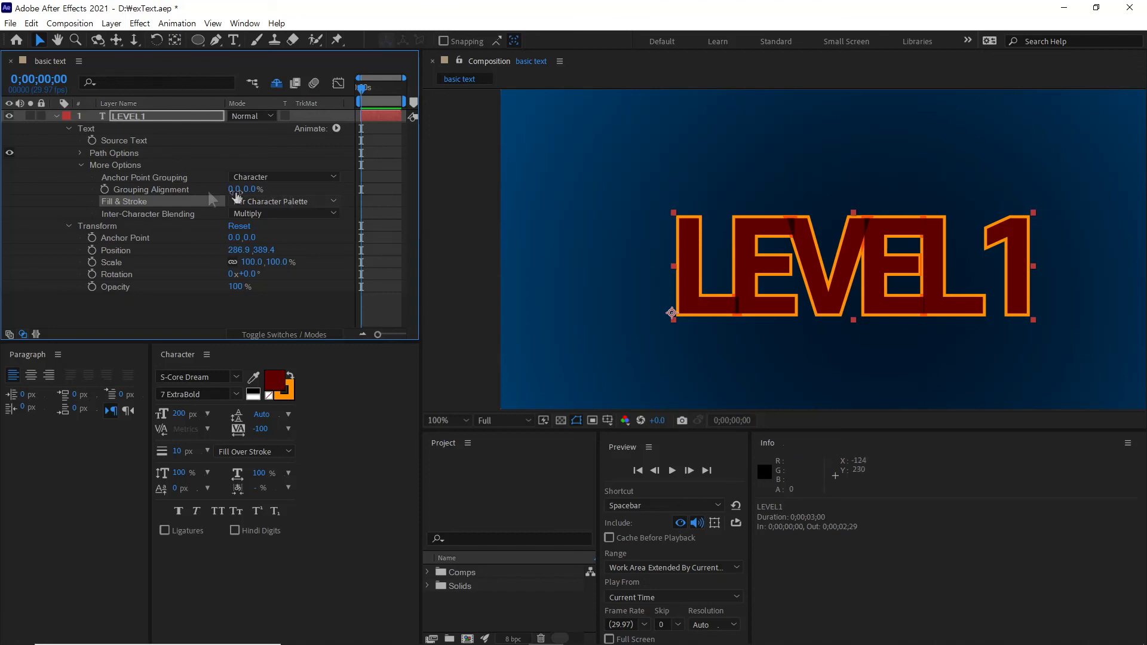
Collapse More Options and review the properties that can be animated on the LEVEL1 text layer
{"action": "left_click", "coordinate": [81, 164]}
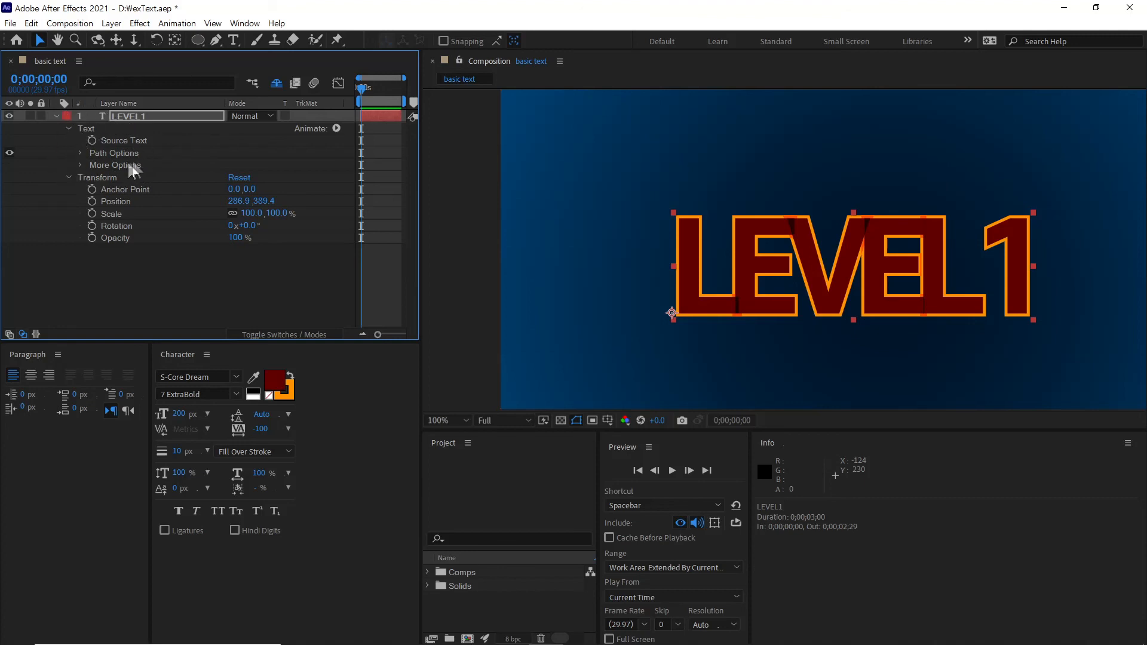
{"action": "left_click", "coordinate": [141, 116]}
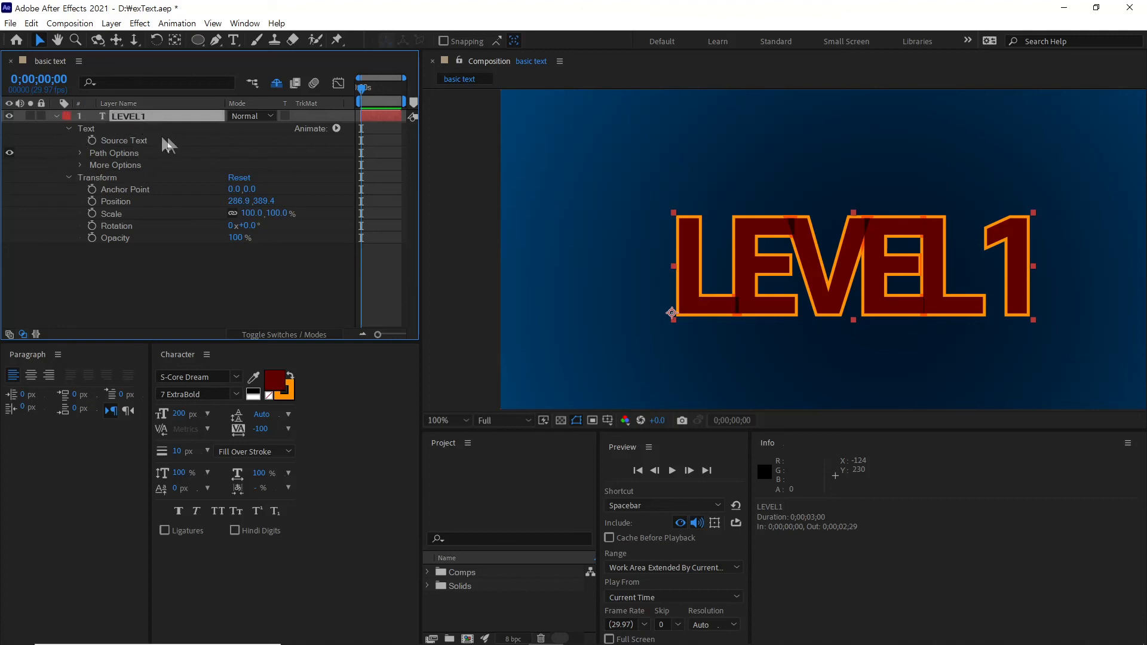
{"action": "left_click", "coordinate": [336, 128]}
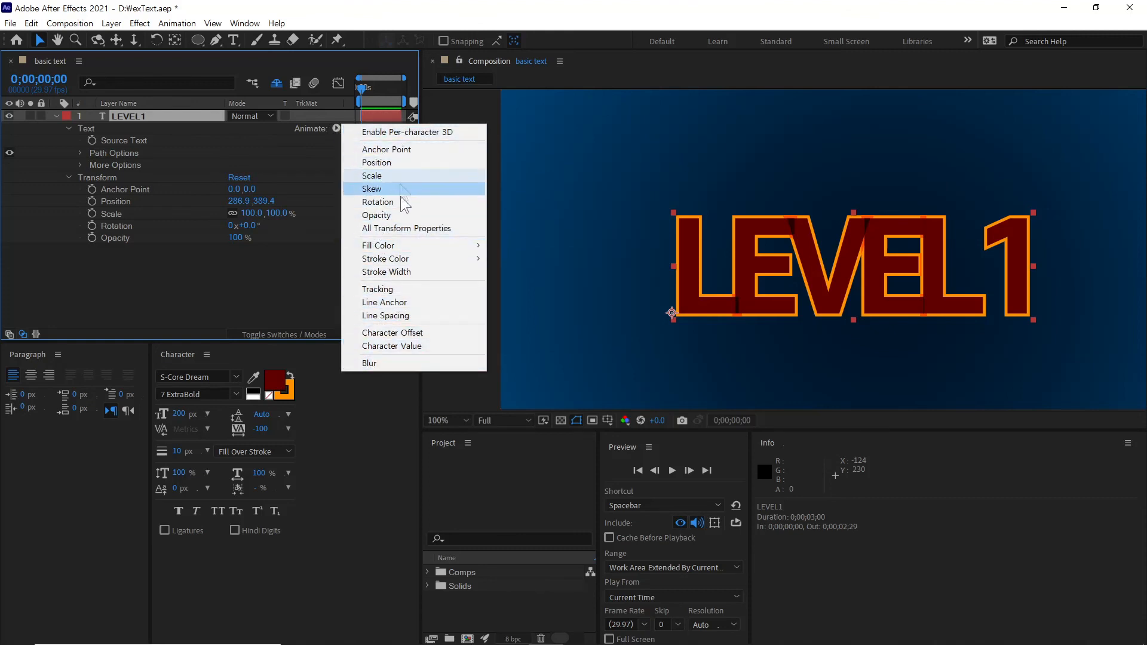
{"action": "left_click", "coordinate": [227, 274]}
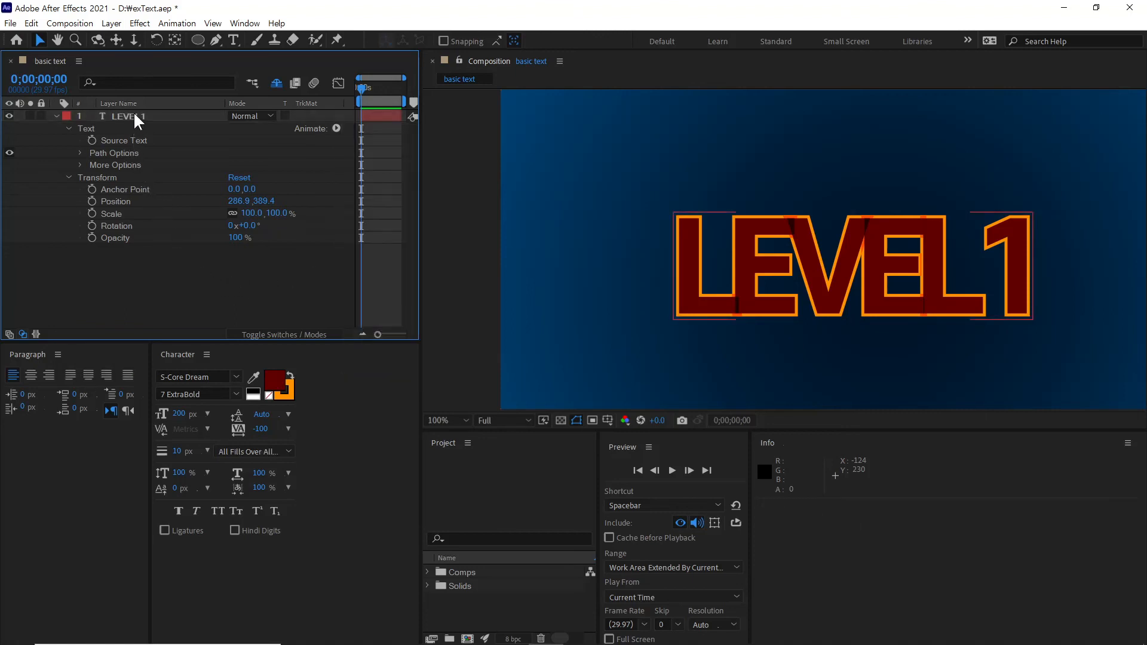